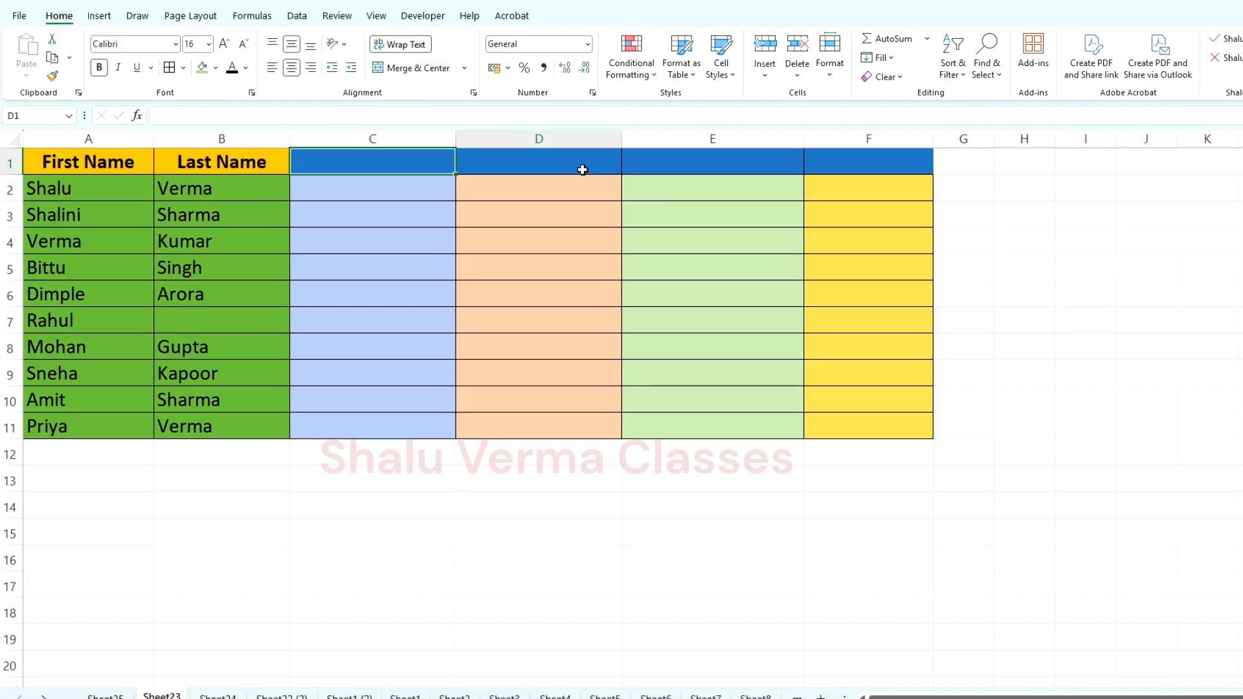
Examine the first and last name entries in A2:B11 and the empty columns beside them.
{"action": "left_click", "coordinate": [711, 177]}
{"action": "left_click", "coordinate": [77, 188]}
{"action": "left_click", "coordinate": [216, 190]}
{"action": "left_click", "coordinate": [151, 217]}
{"action": "left_click", "coordinate": [133, 241]}
{"action": "scroll", "coordinate": [62, 283], "scroll_direction": "up", "scroll_amount": 4, "text": "ctrl"}
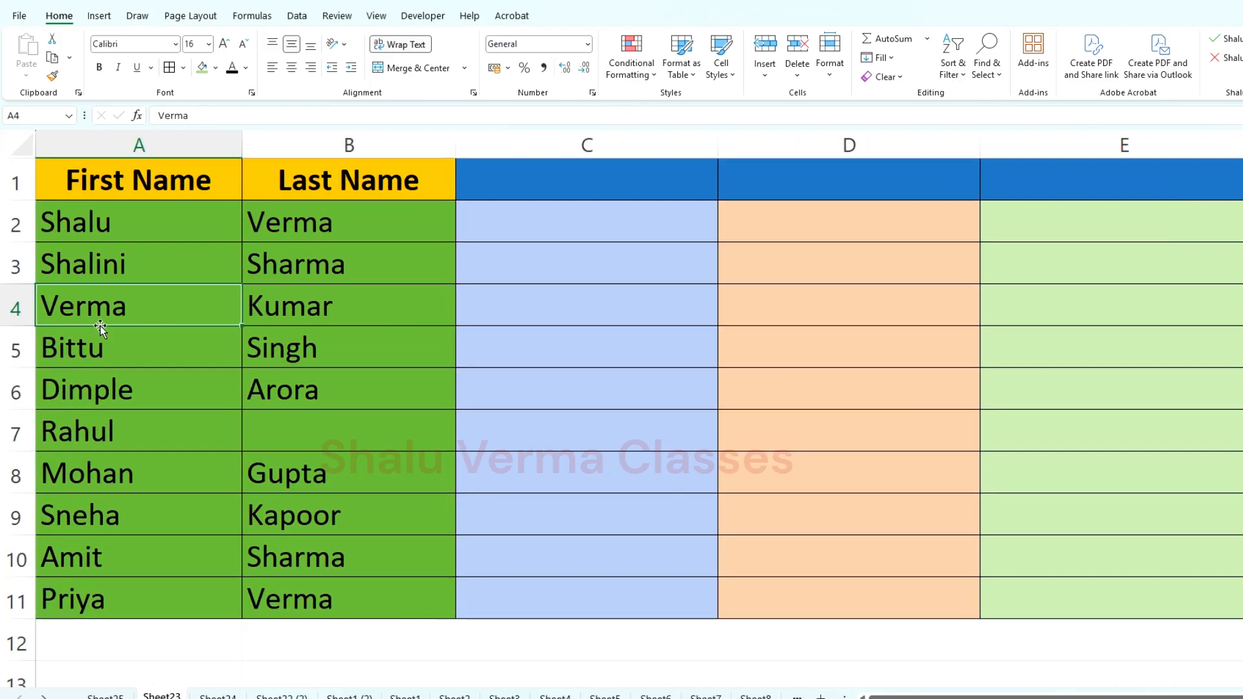
{"action": "left_click", "coordinate": [130, 347]}
{"action": "left_click", "coordinate": [250, 347]}
{"action": "left_click_drag", "start_coordinate": [97, 225], "coordinate": [111, 311]}
{"action": "left_click_drag", "start_coordinate": [305, 222], "coordinate": [285, 310]}
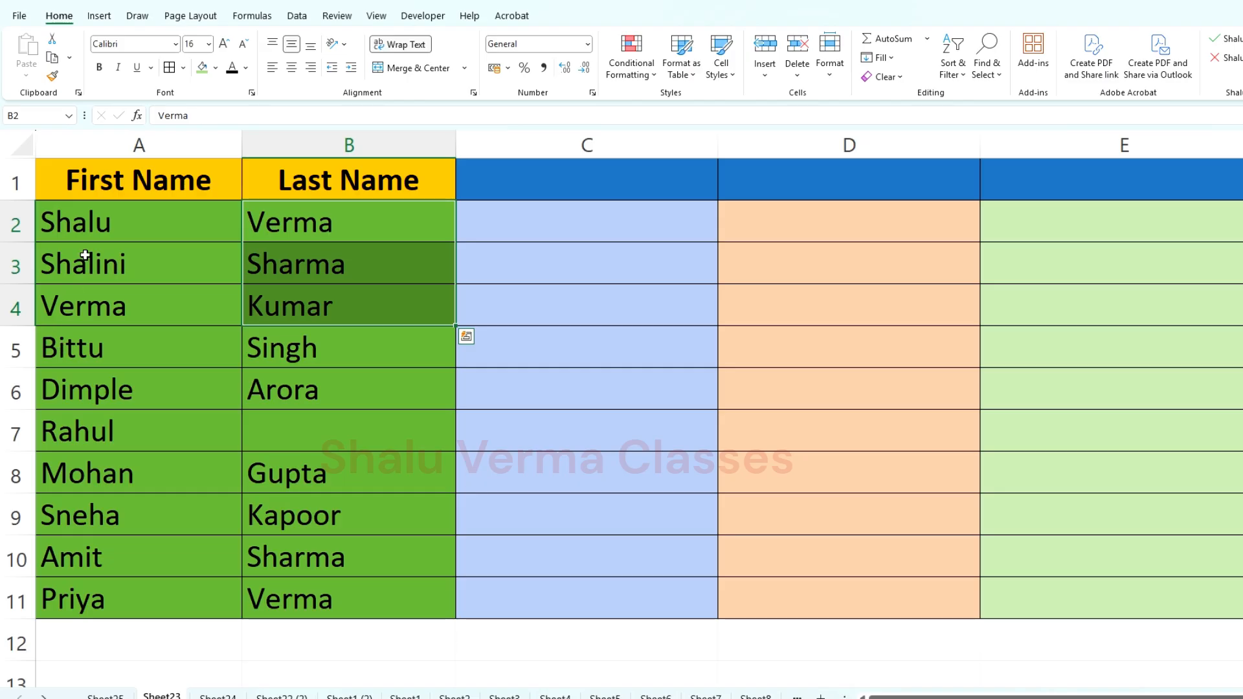
{"action": "left_click", "coordinate": [91, 214]}
{"action": "left_click", "coordinate": [325, 214]}
{"action": "left_click_drag", "start_coordinate": [123, 263], "coordinate": [299, 522]}
{"action": "scroll", "coordinate": [376, 484], "scroll_direction": "down", "scroll_amount": 5}
{"action": "scroll", "coordinate": [374, 490], "scroll_direction": "up", "scroll_amount": 5}
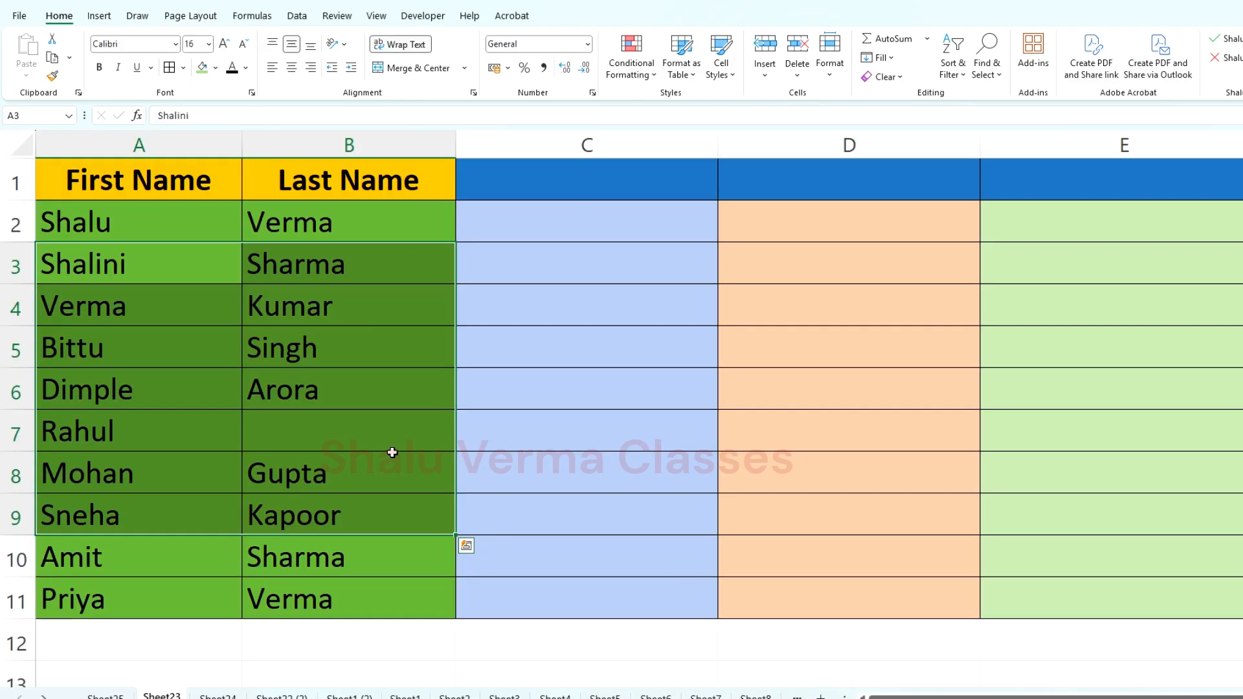
{"action": "scroll", "coordinate": [353, 428], "scroll_direction": "down", "scroll_amount": 2, "text": "ctrl"}
{"action": "left_click", "coordinate": [538, 287]}
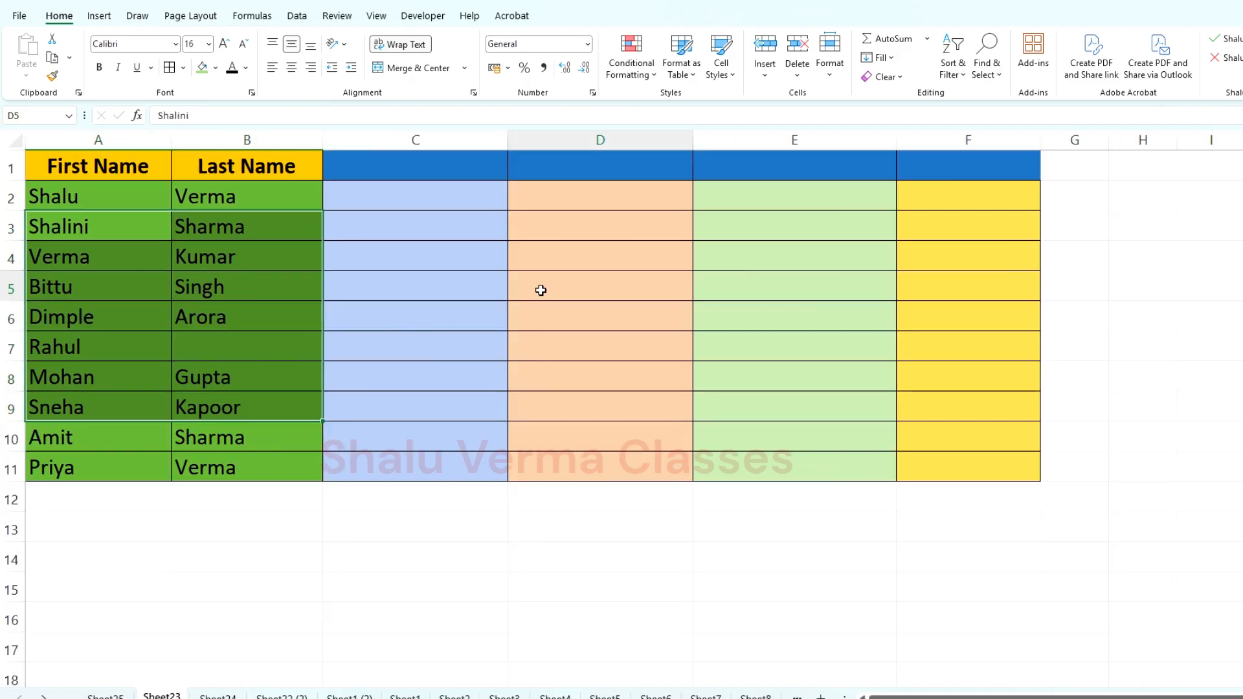
{"action": "left_click", "coordinate": [163, 247]}
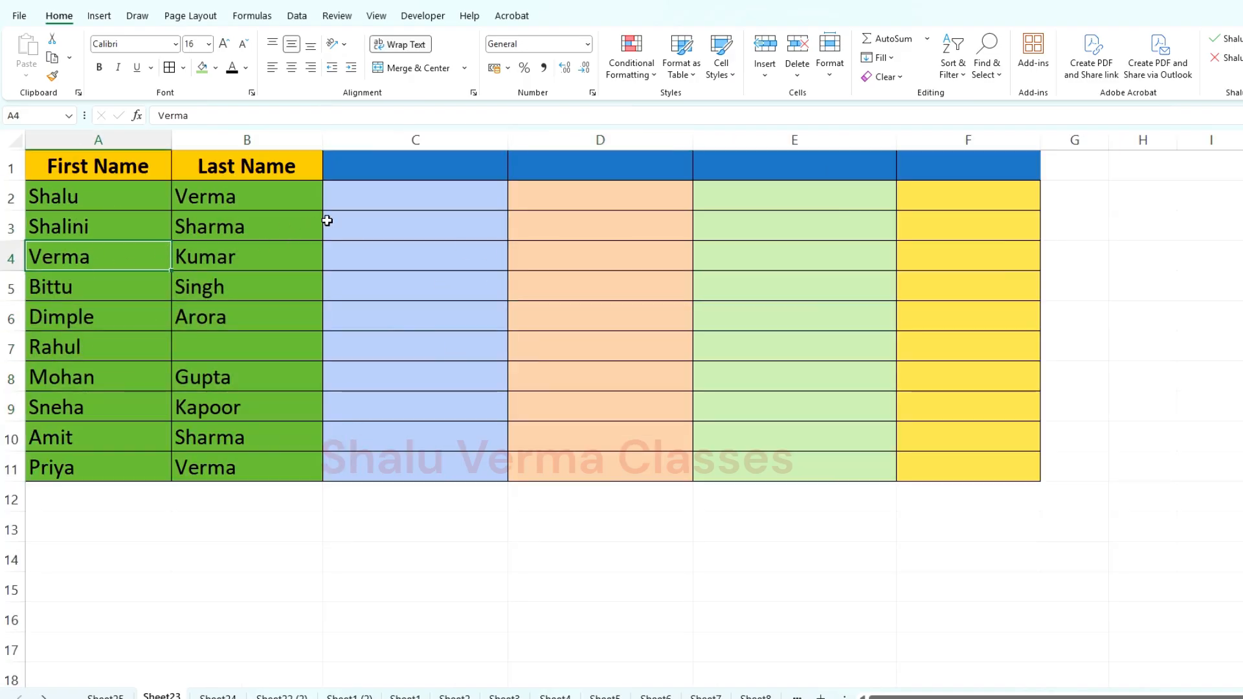
Enter the first and last names from rows 2 and 3 manually into C2:D3.
{"action": "left_click", "coordinate": [391, 204]}
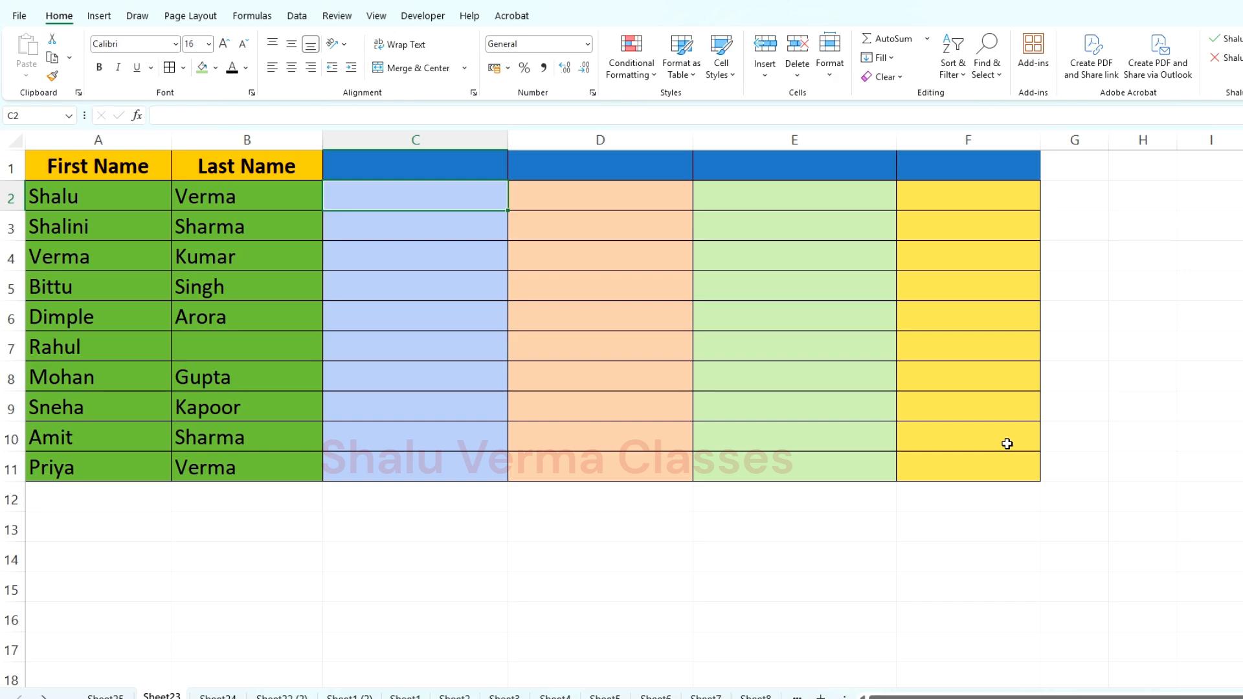
{"action": "type", "text": "Shalu"}
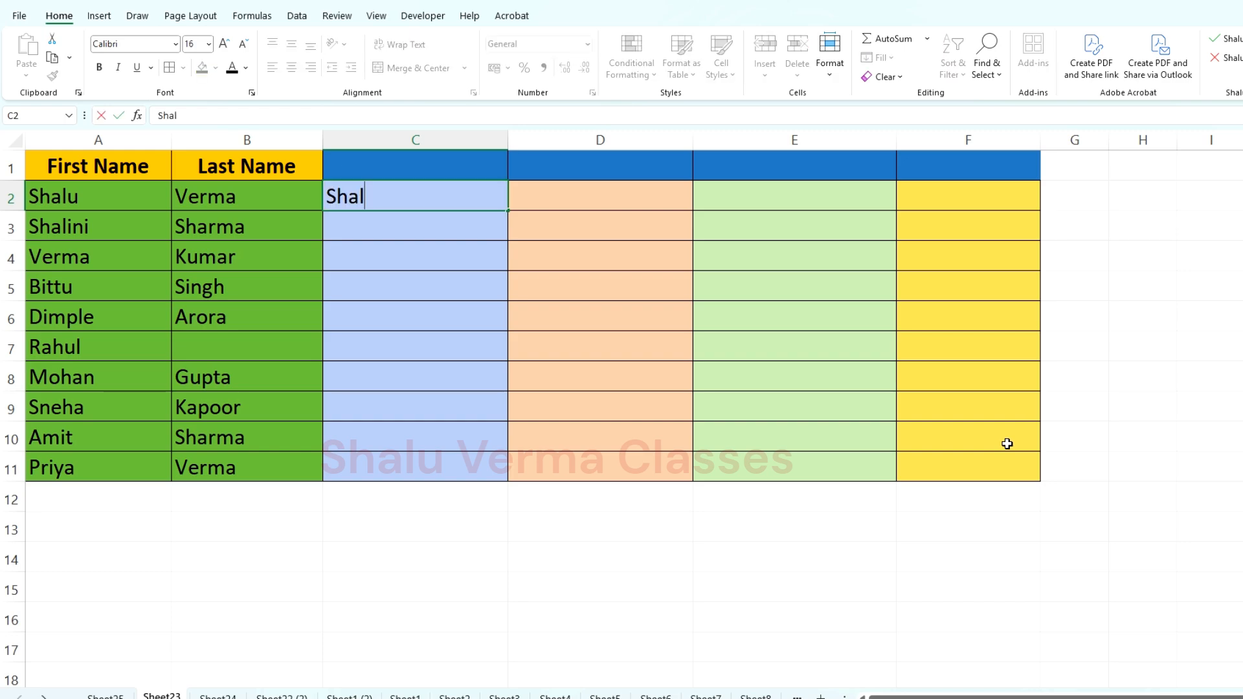
{"action": "key", "text": "Tab"}
{"action": "type", "text": "Verma"}
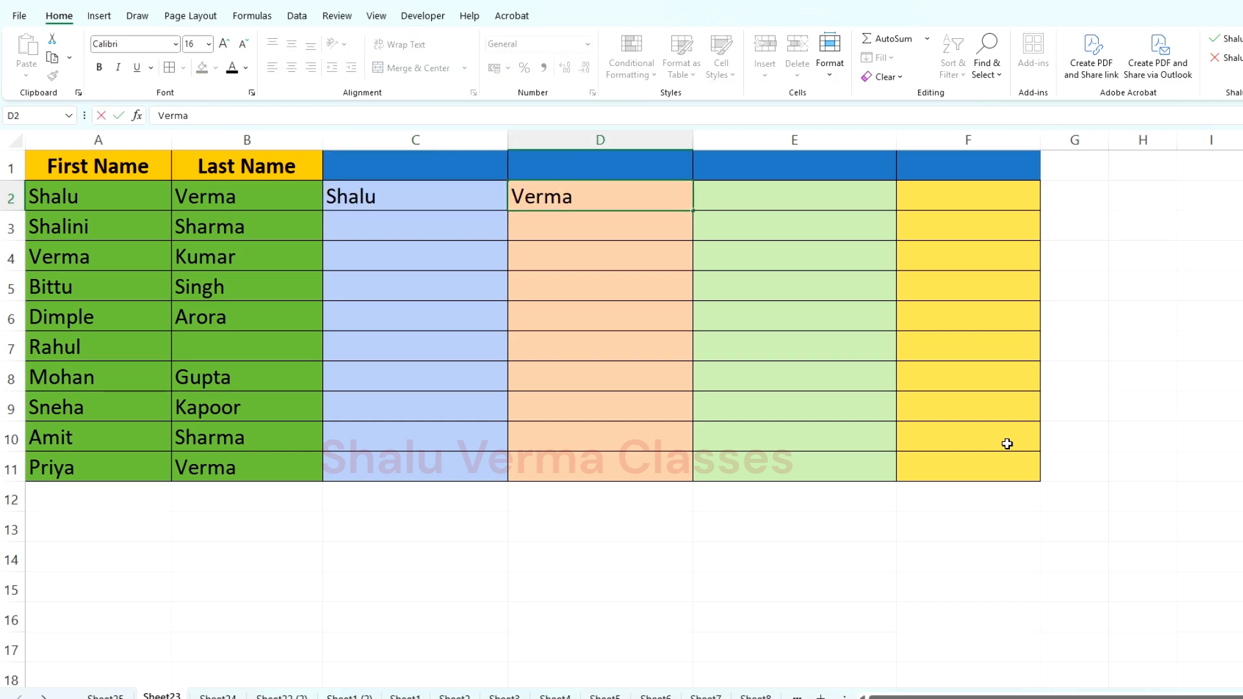
{"action": "key", "text": "Return"}
{"action": "type", "text": "Shalini"}
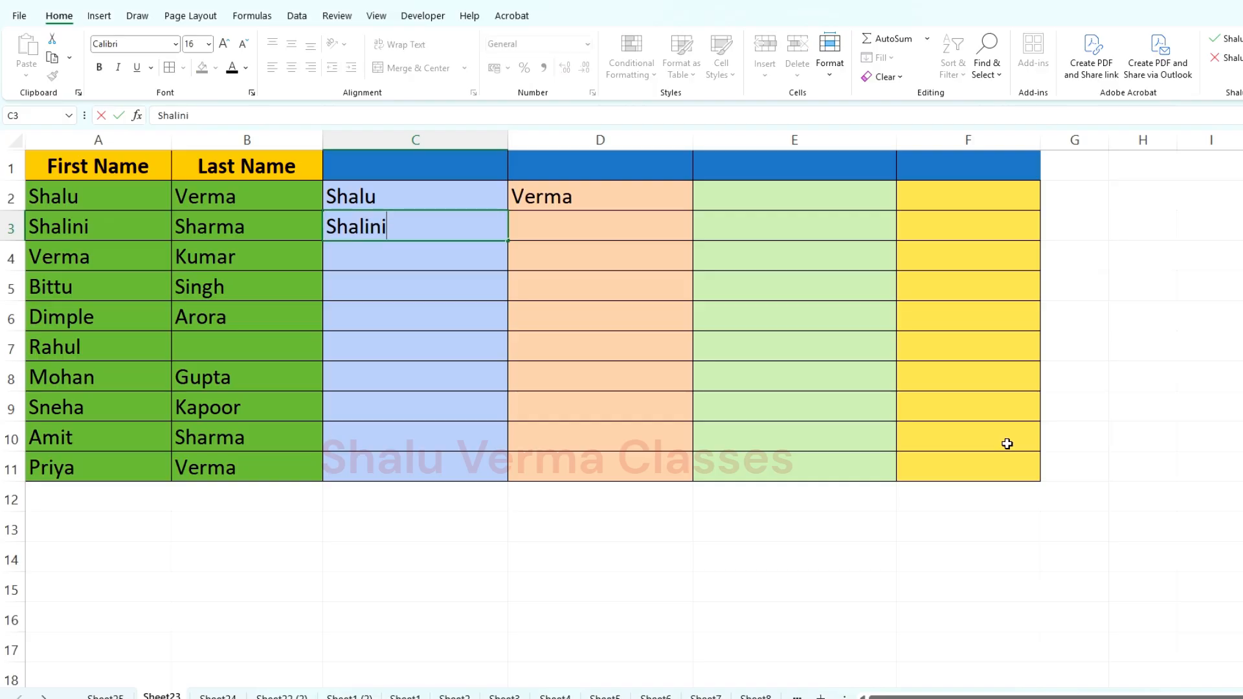
{"action": "key", "text": "Tab"}
{"action": "type", "text": "Sharma"}
{"action": "key", "text": "Return"}
Clear the manually entered names from C2:D3.
{"action": "key", "text": "Up"}
{"action": "key", "text": "Up"}
{"action": "key", "text": "shift+Right"}
{"action": "key", "text": "shift+Down"}
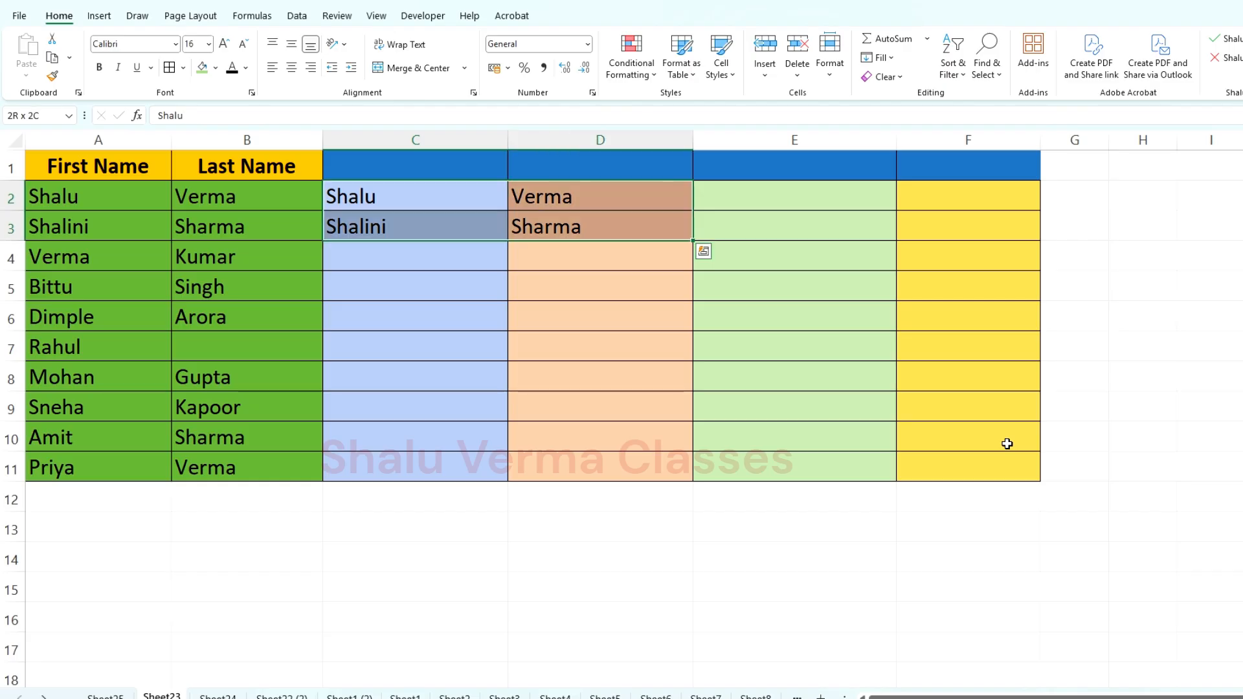
{"action": "key", "text": "Delete"}
{"action": "key", "text": "Down"}
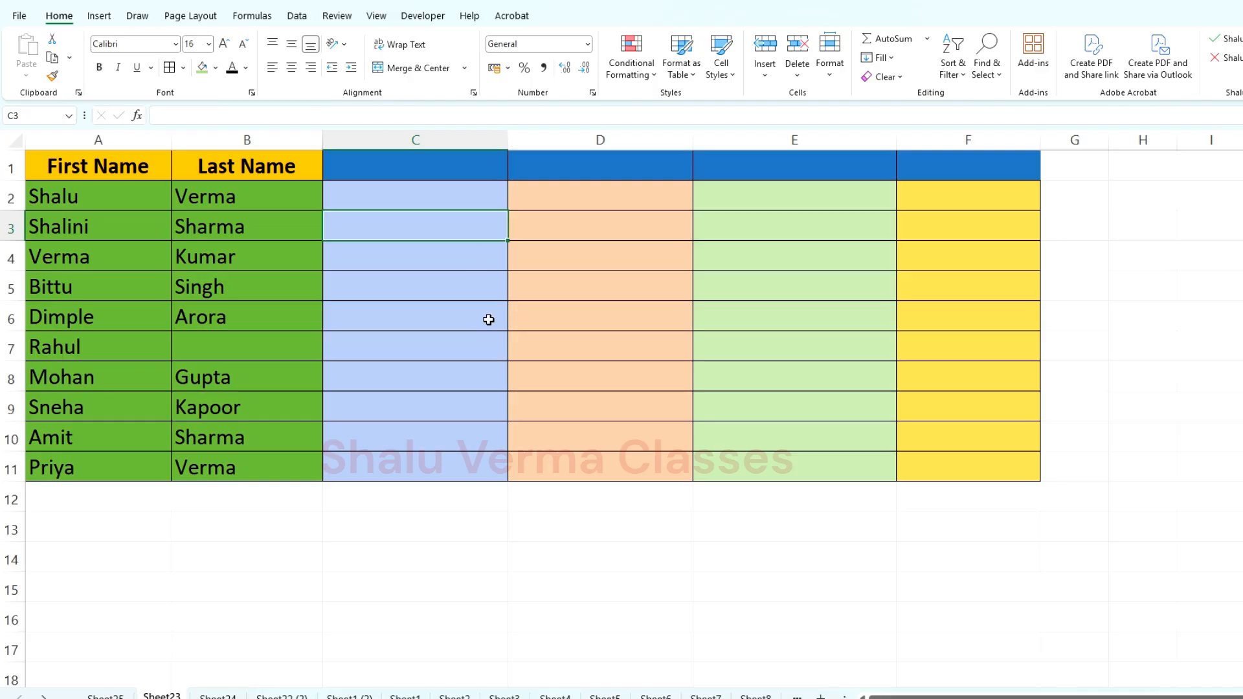
Enter the header "& Operator" in cell C1.
{"action": "left_click", "coordinate": [430, 167]}
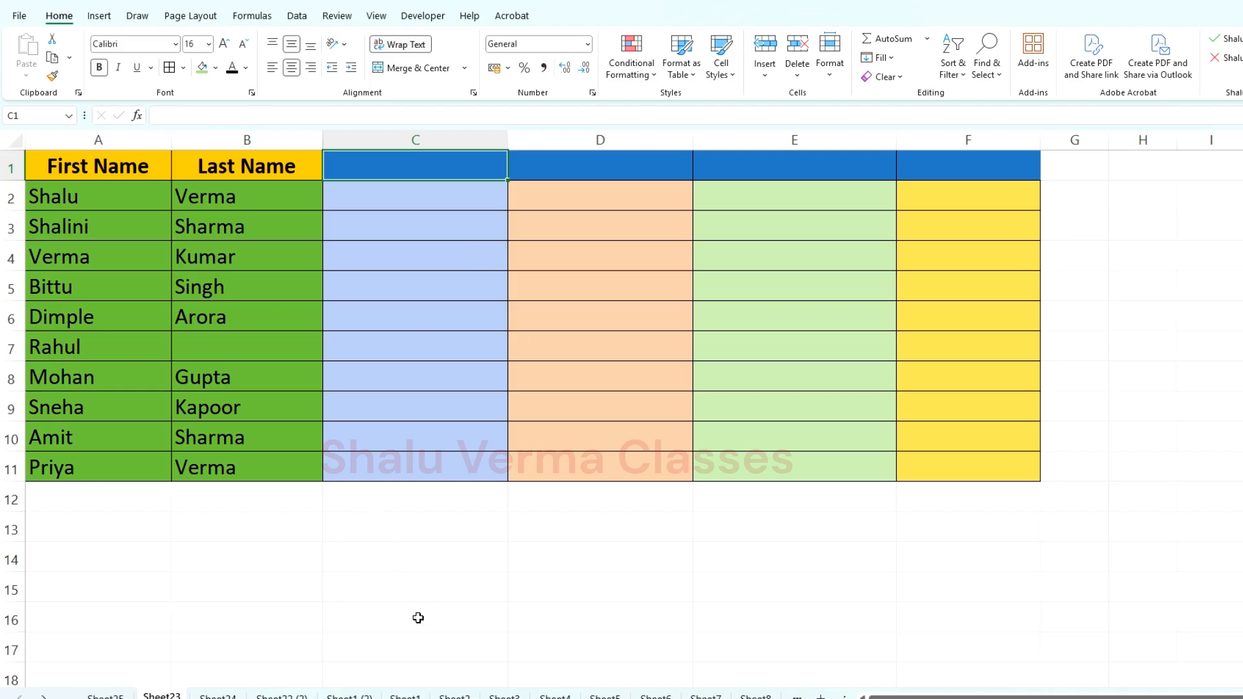
{"action": "mouse_move", "coordinate": [476, 698]}
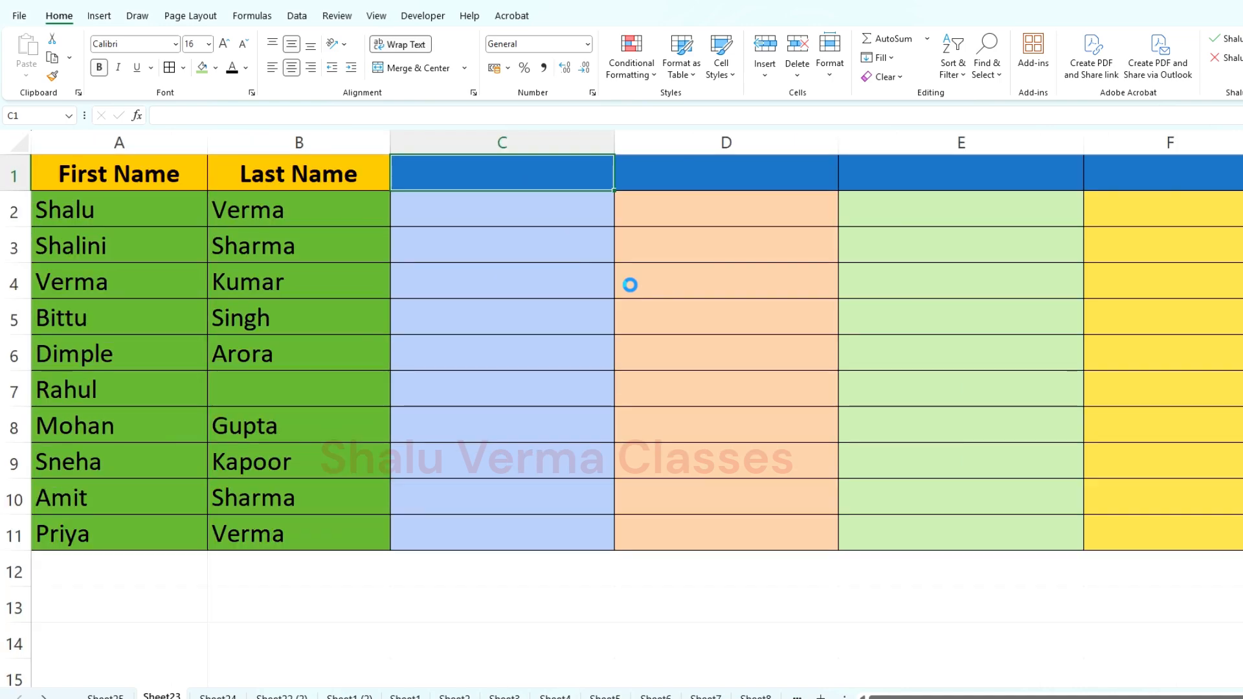
{"action": "scroll", "coordinate": [623, 281], "scroll_direction": "down", "scroll_amount": 1}
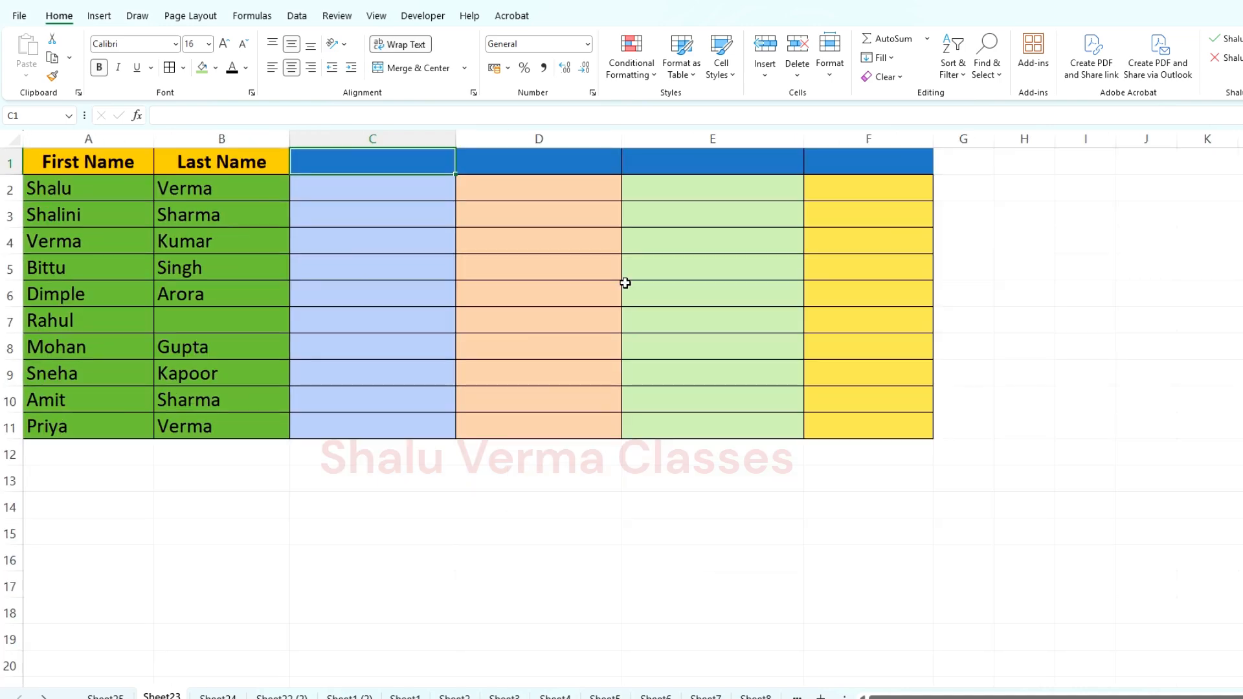
{"action": "scroll", "coordinate": [131, 193], "scroll_direction": "down", "scroll_amount": 2}
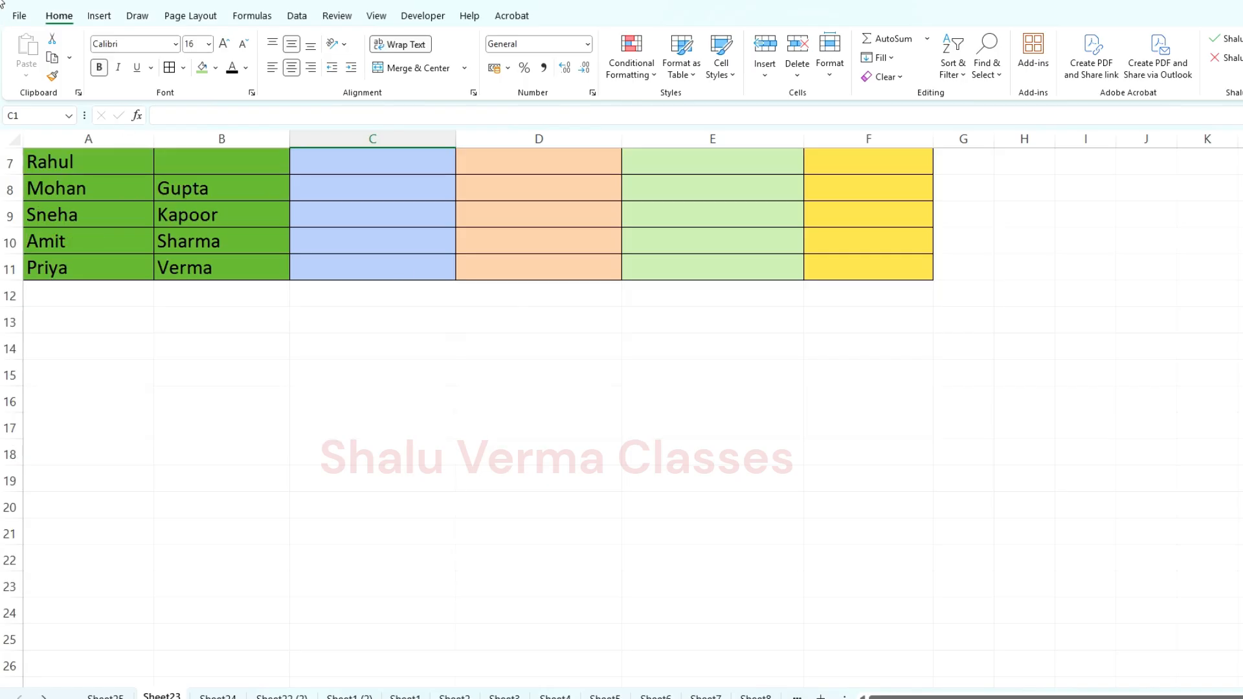
{"action": "scroll", "coordinate": [479, 291], "scroll_direction": "up", "scroll_amount": 2}
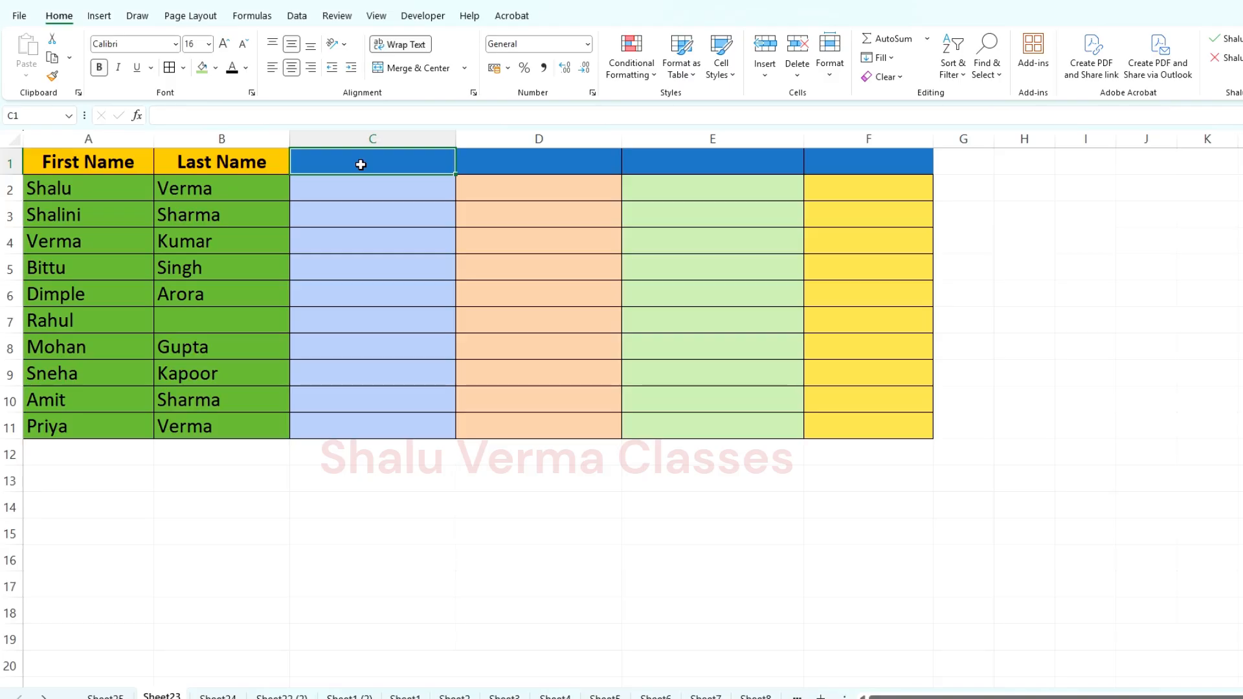
{"action": "type", "text": "& Operator"}
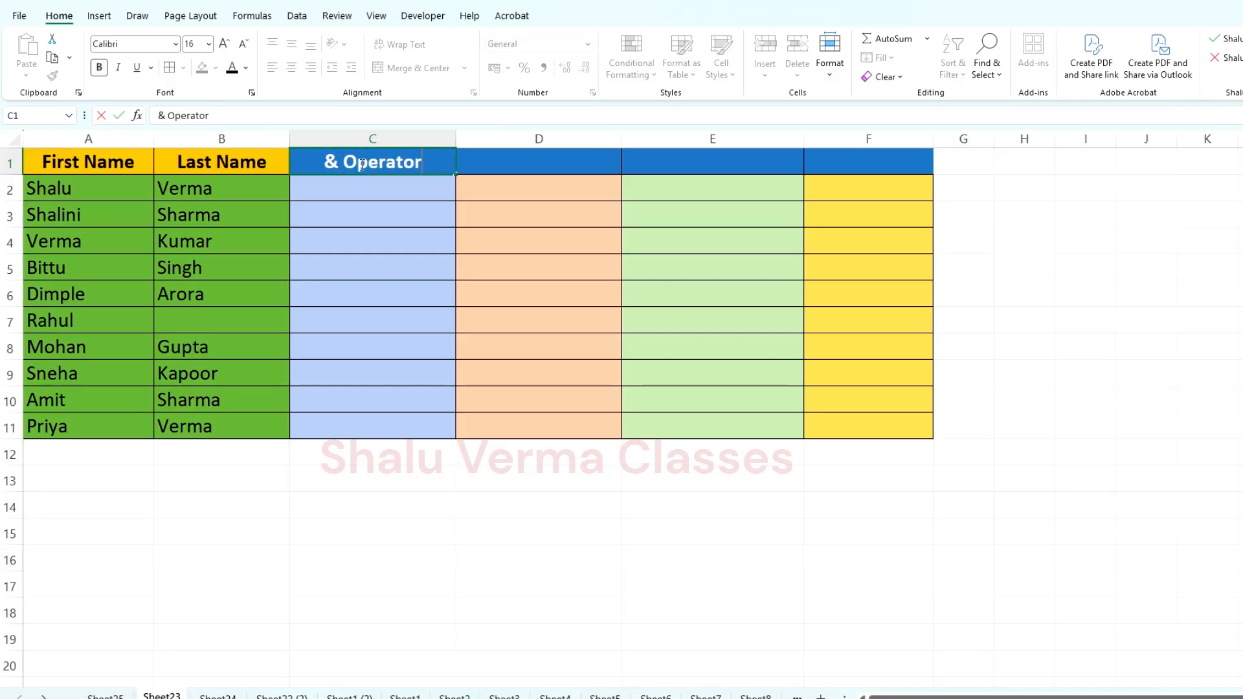
{"action": "key", "text": "Return"}
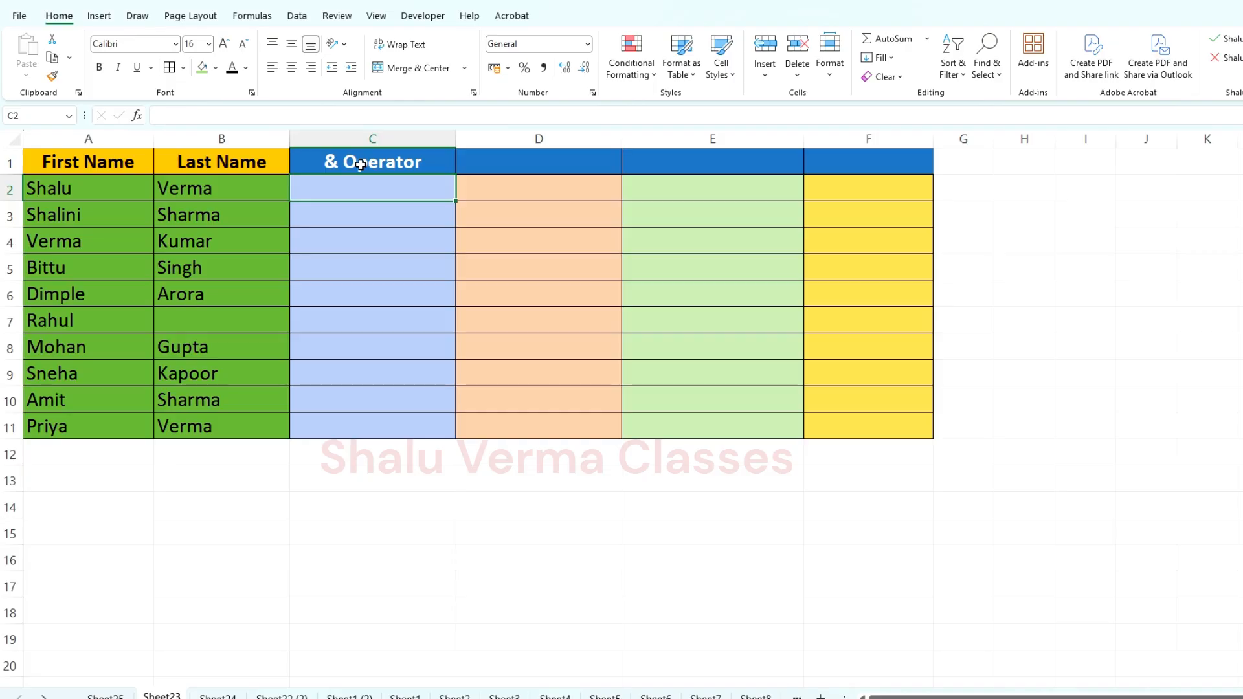
{"action": "type", "text": "="}
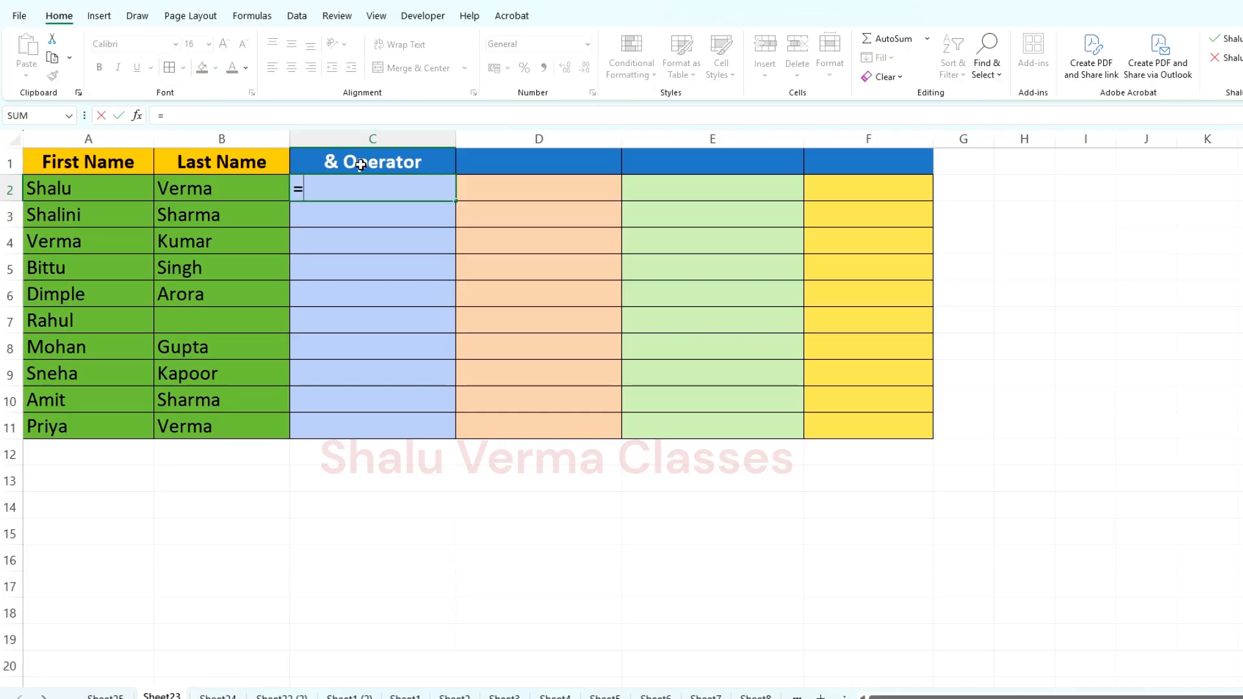
{"action": "left_click", "coordinate": [59, 188]}
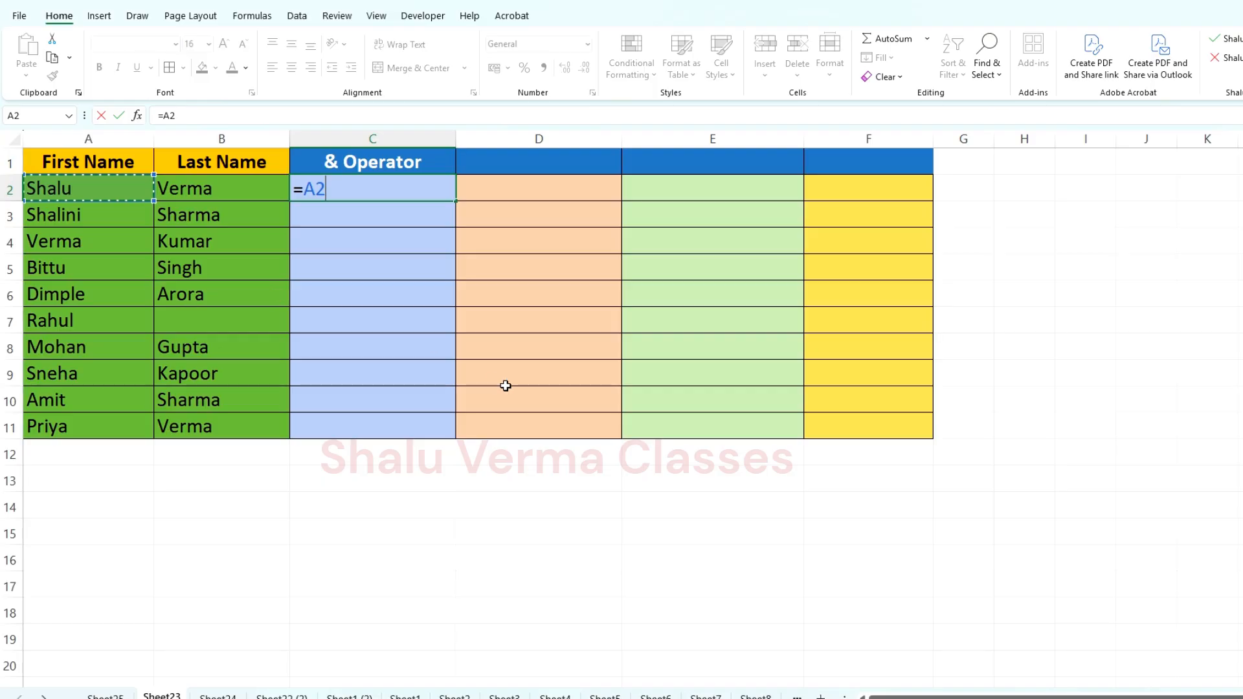
{"action": "type", "text": "&\" \""}
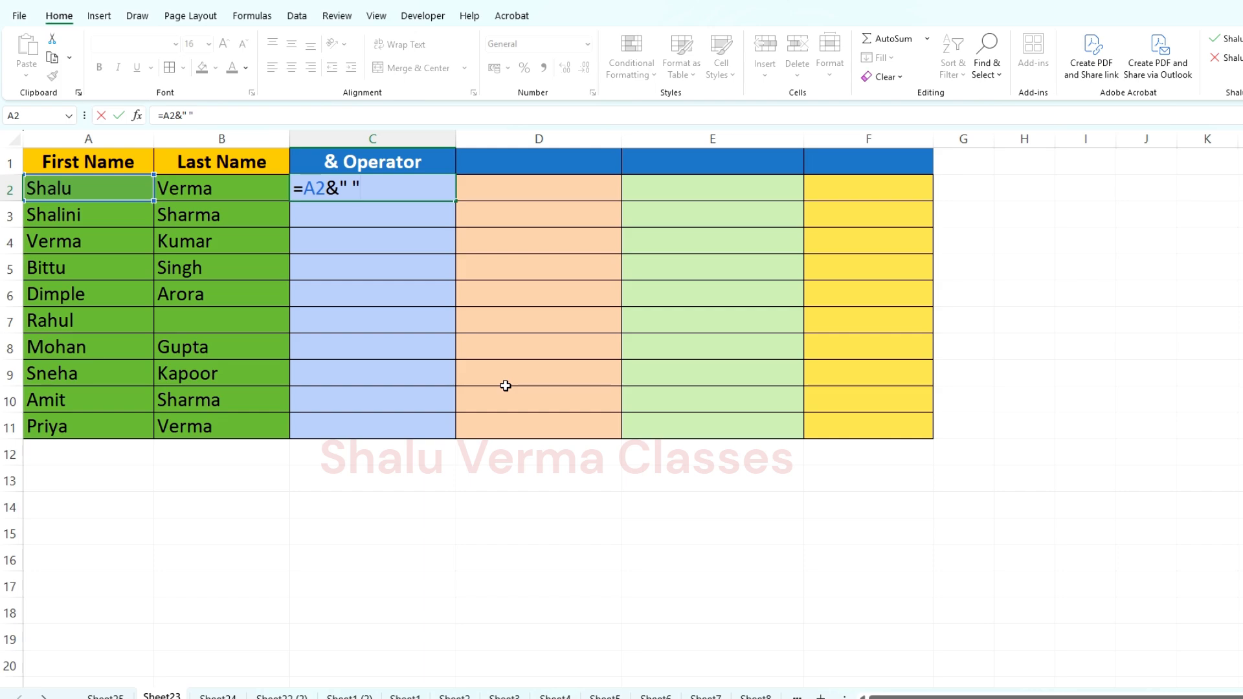
{"action": "type", "text": "&"}
{"action": "left_click", "coordinate": [220, 188]}
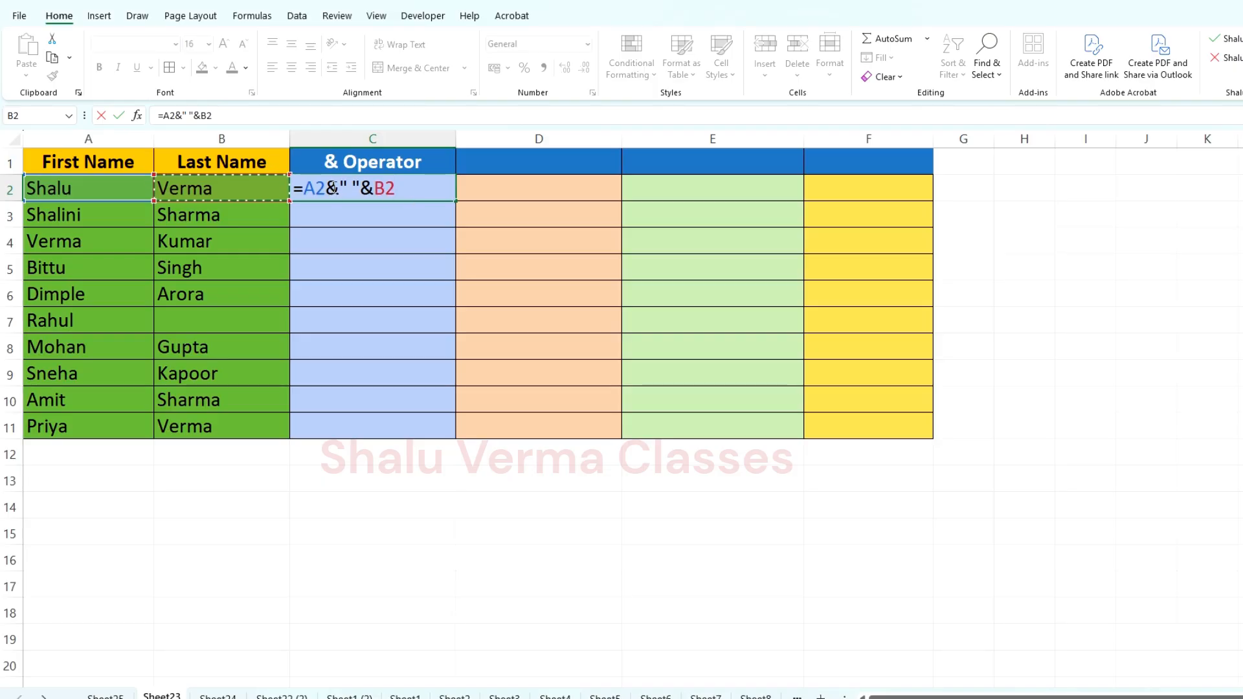
{"action": "left_click_drag", "start_coordinate": [413, 193], "coordinate": [326, 191]}
{"action": "left_click", "coordinate": [412, 188]}
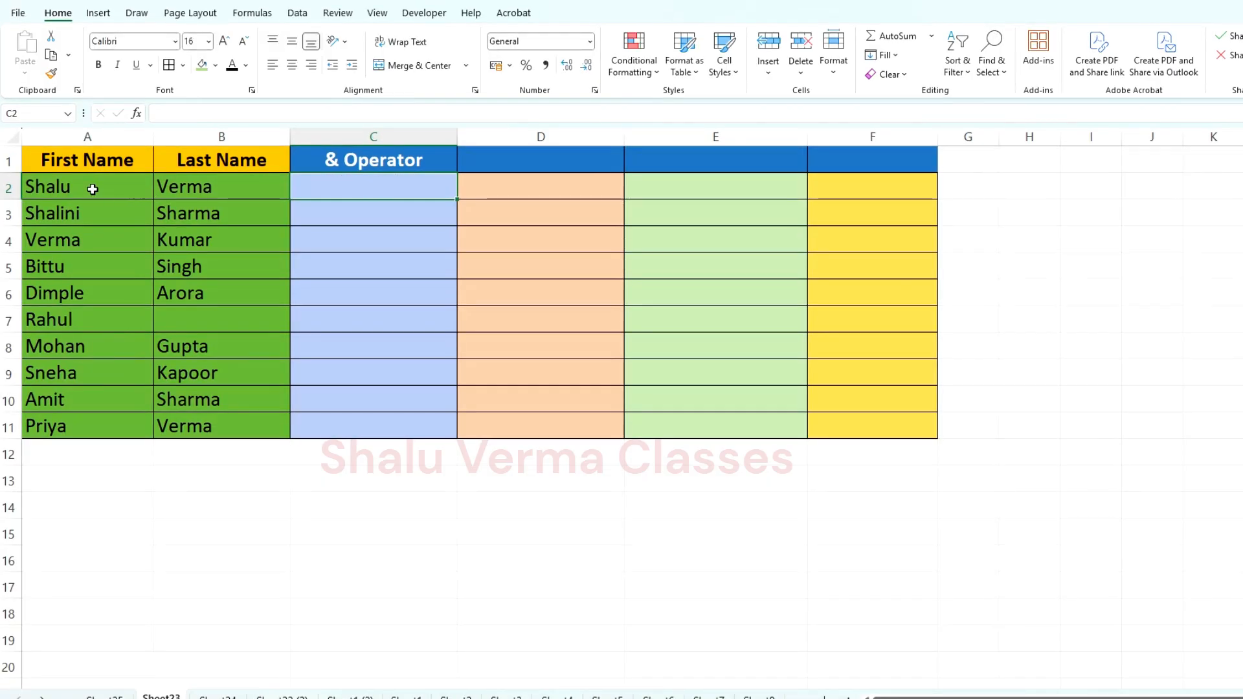
Enter the formula =A2&" "&B2 in C2 to join the first and last name with a space.
{"action": "left_click", "coordinate": [107, 188]}
{"action": "left_click", "coordinate": [413, 196]}
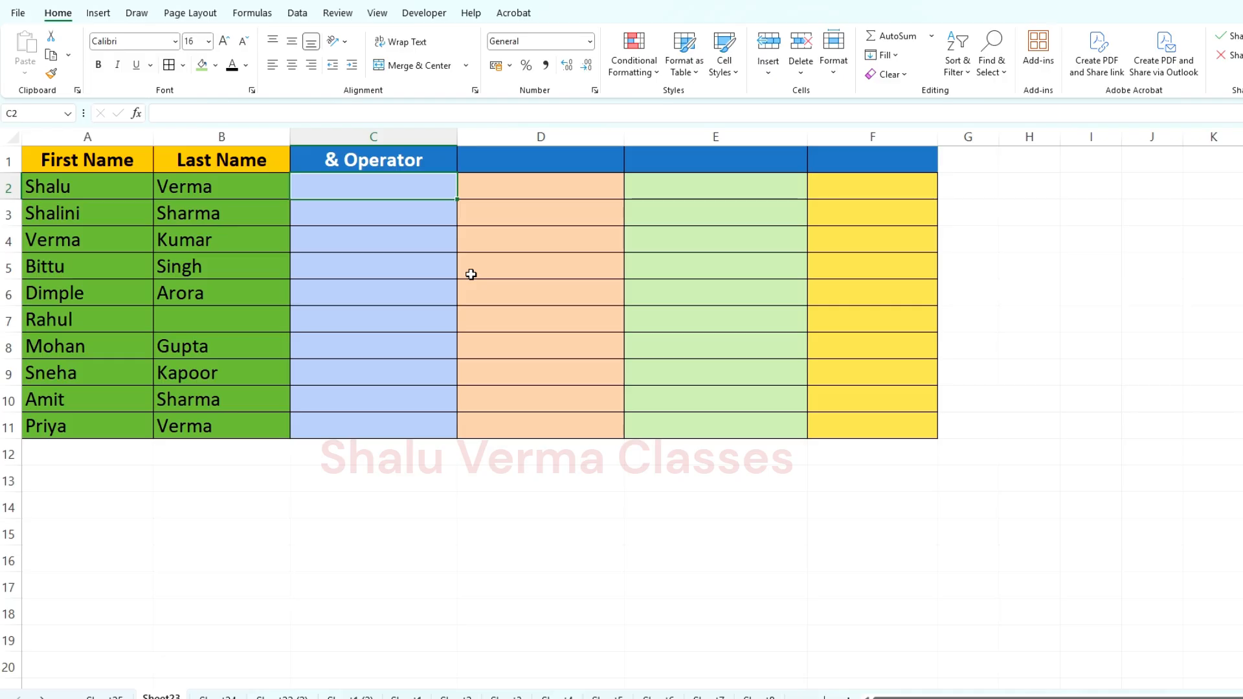
{"action": "type", "text": "="}
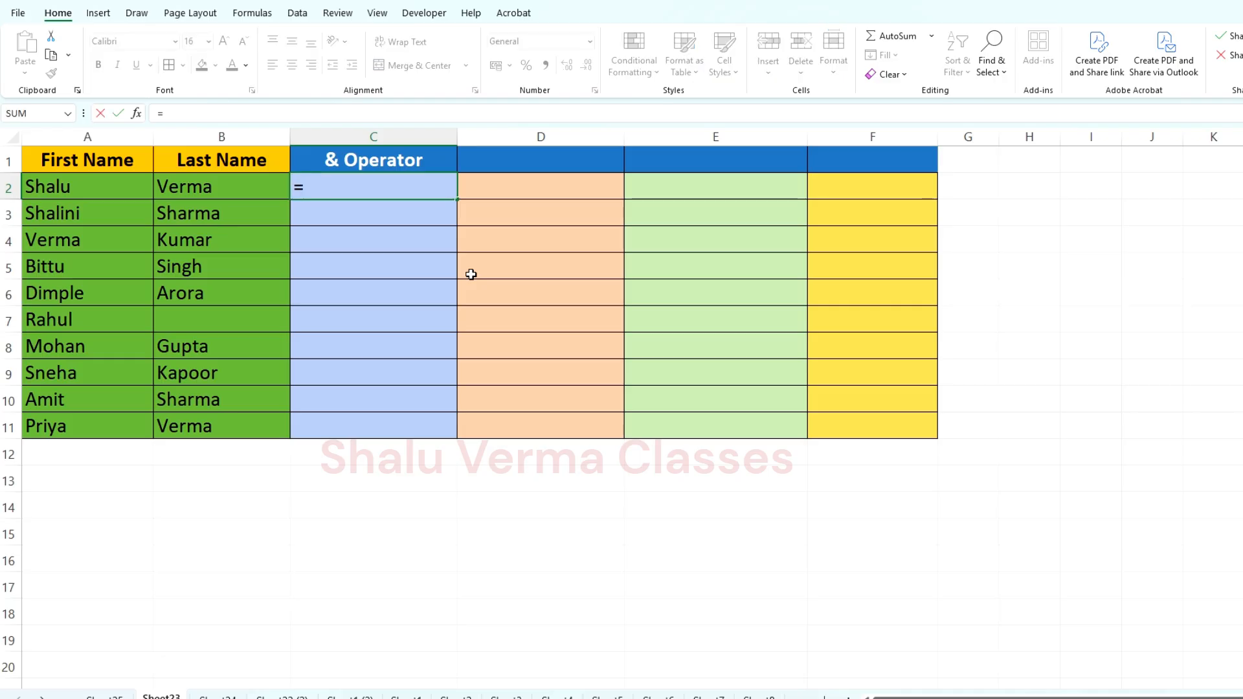
{"action": "left_click", "coordinate": [64, 188]}
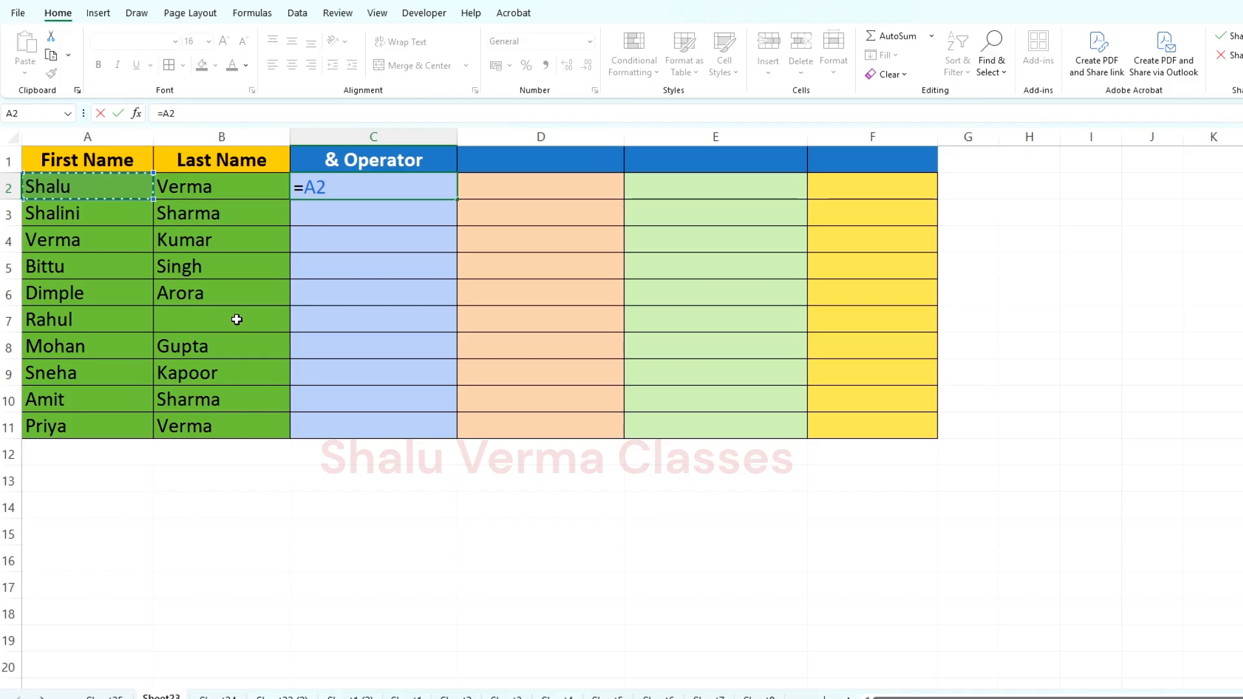
{"action": "type", "text": "&\""}
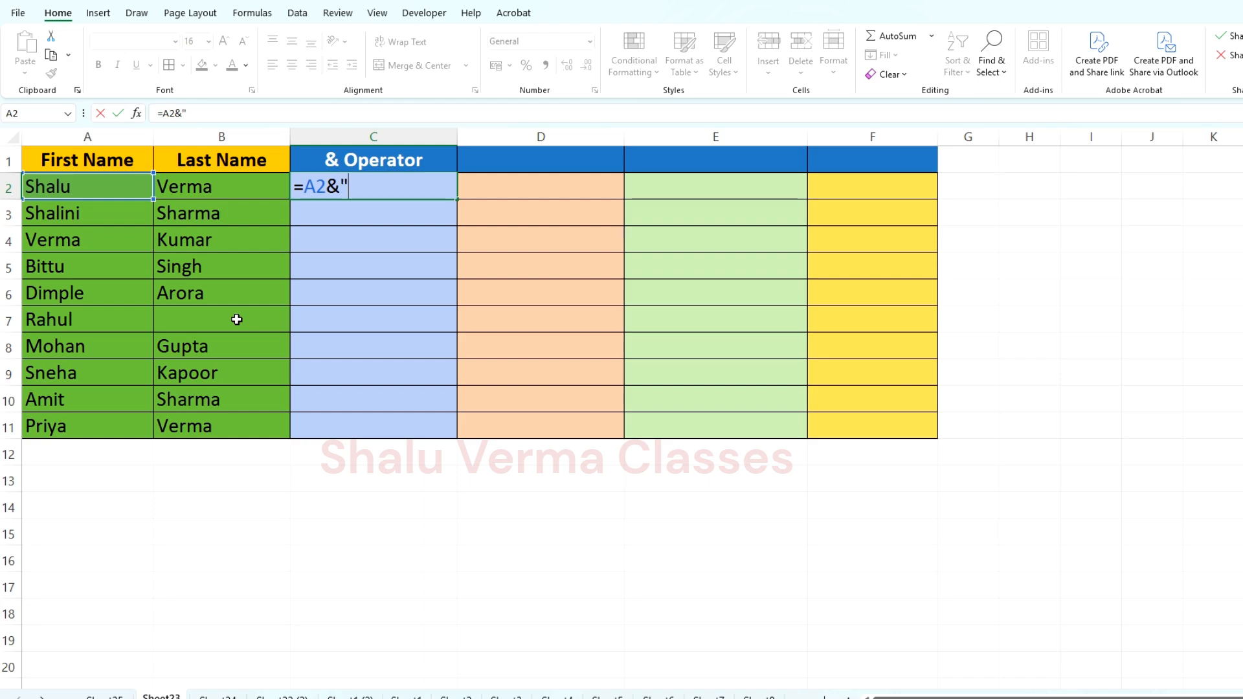
{"action": "type", "text": " \"&"}
{"action": "left_click", "coordinate": [217, 189]}
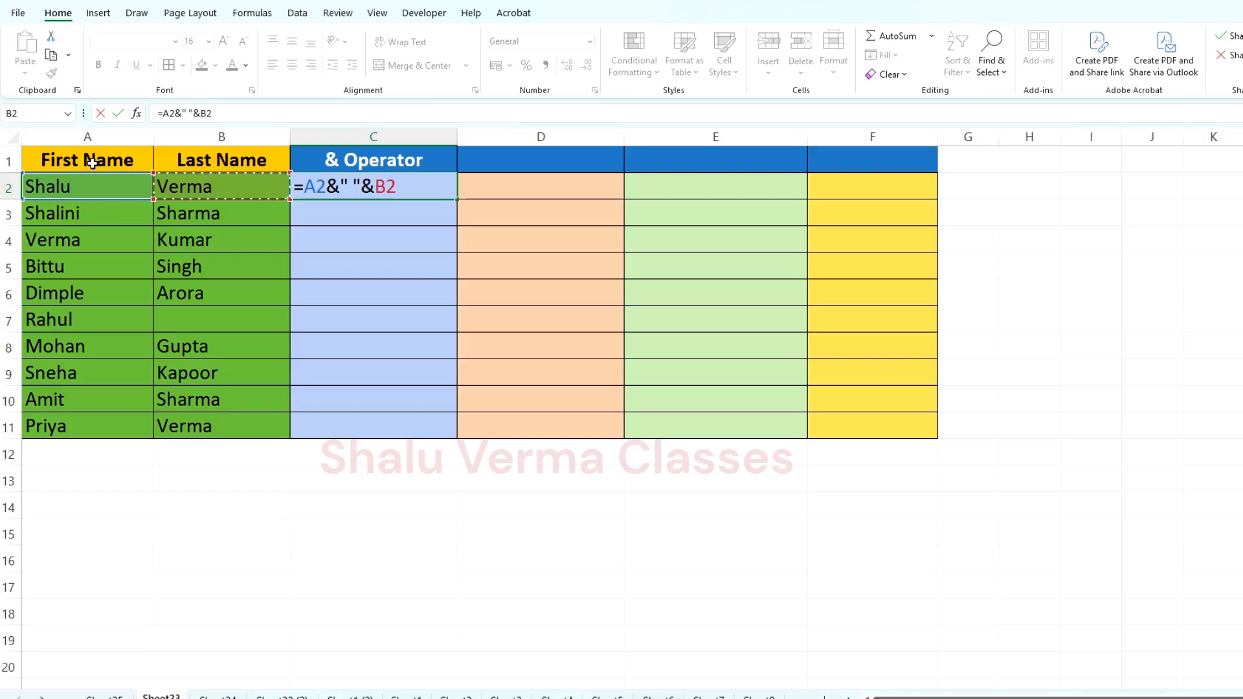
{"action": "left_click_drag", "start_coordinate": [421, 193], "coordinate": [310, 192]}
{"action": "left_click", "coordinate": [431, 186]}
{"action": "key", "text": "Return"}
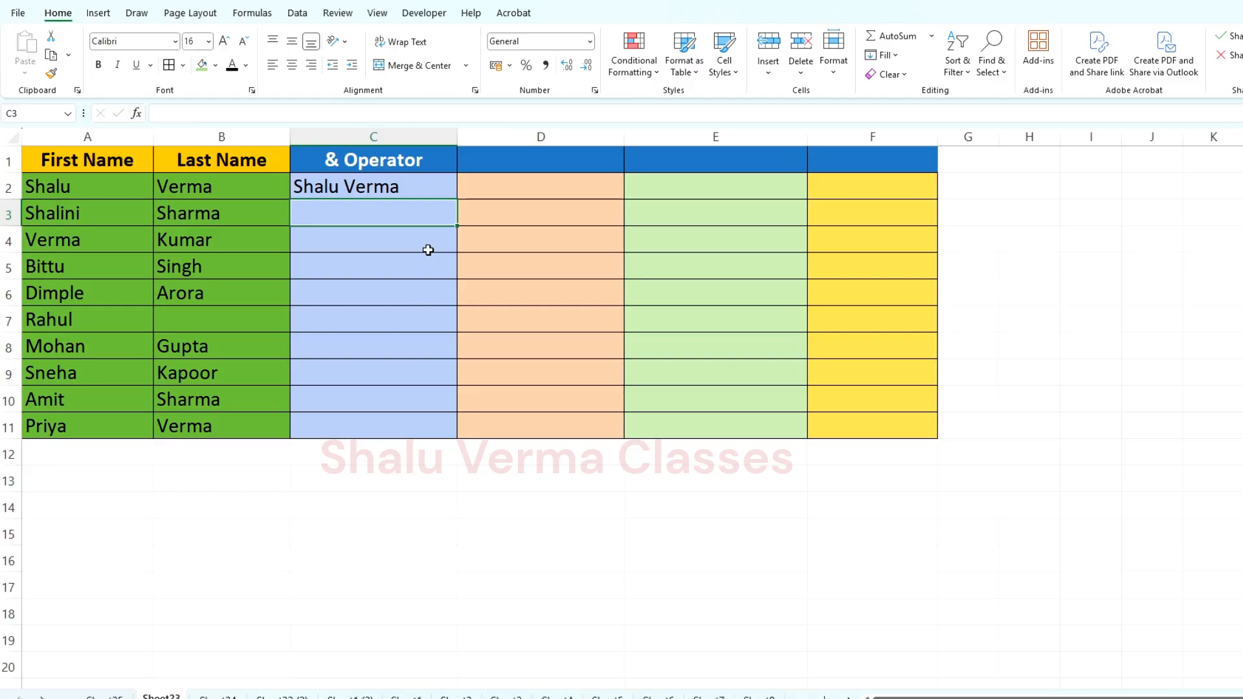
Fill the C2 formula down the & Operator column through C11.
{"action": "left_click", "coordinate": [400, 189]}
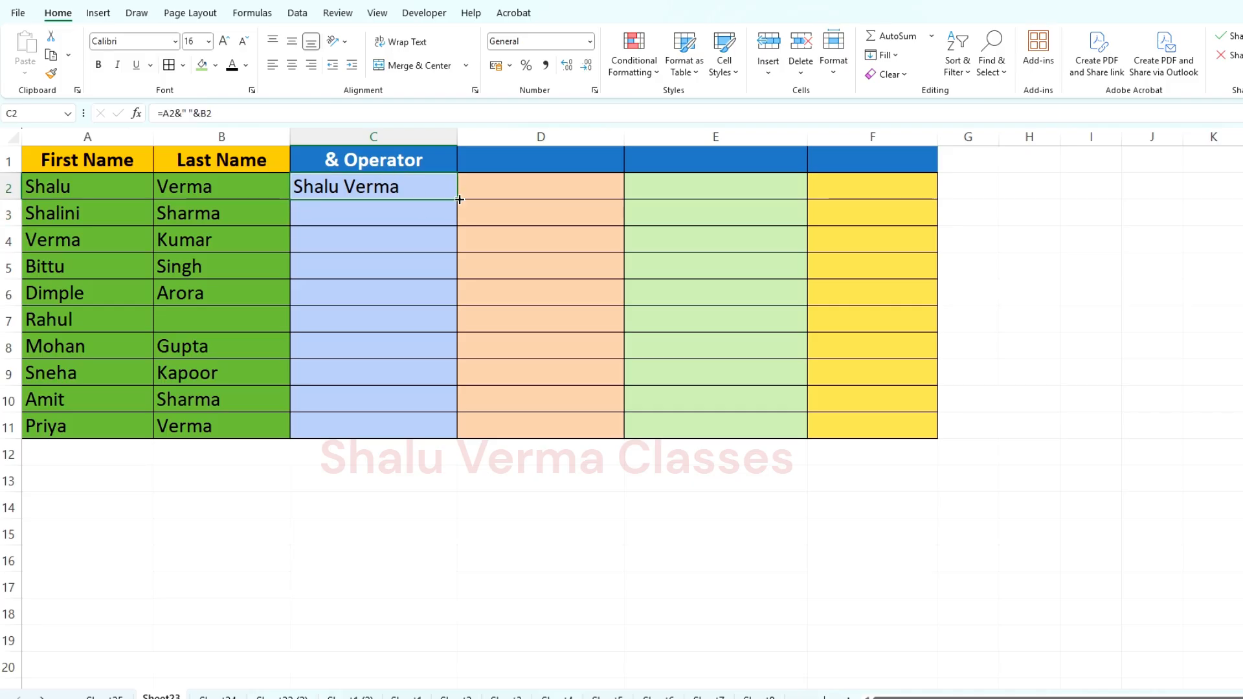
{"action": "double_click", "coordinate": [459, 200]}
{"action": "left_click", "coordinate": [389, 266]}
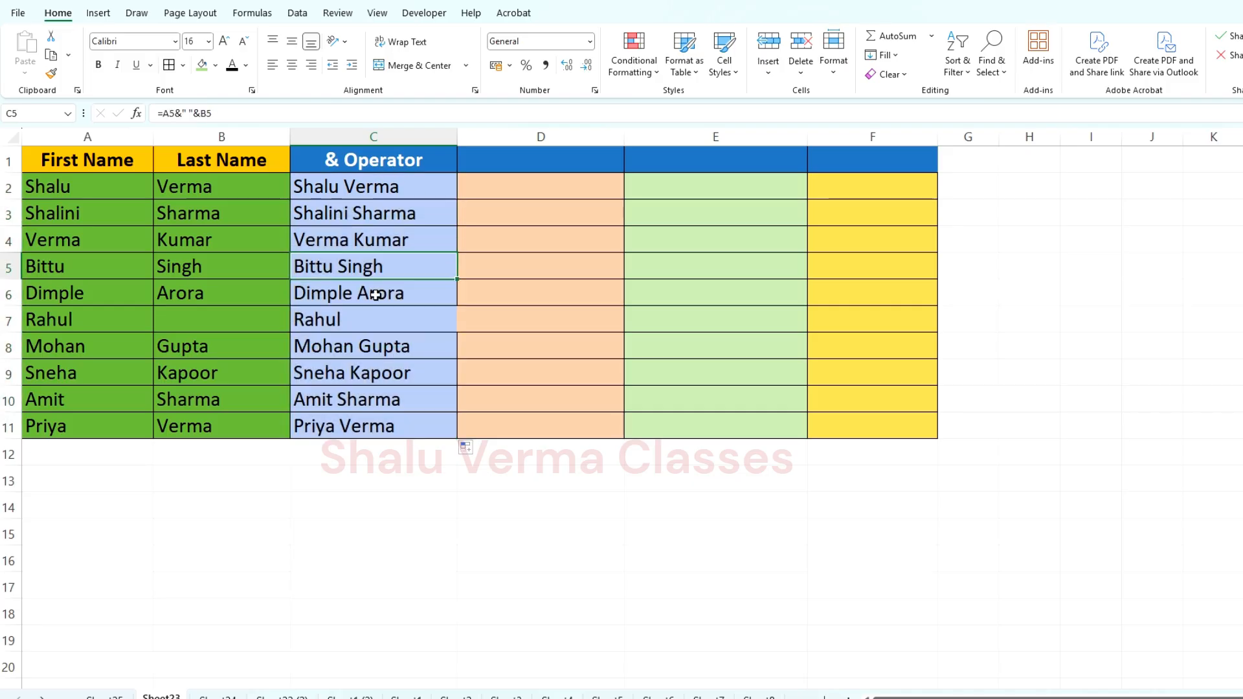
Check the combined result in row 7, where the last name is blank, and review the C2 formula and range C2:C11.
{"action": "left_click_drag", "start_coordinate": [67, 327], "coordinate": [214, 322]}
{"action": "left_click", "coordinate": [330, 318]}
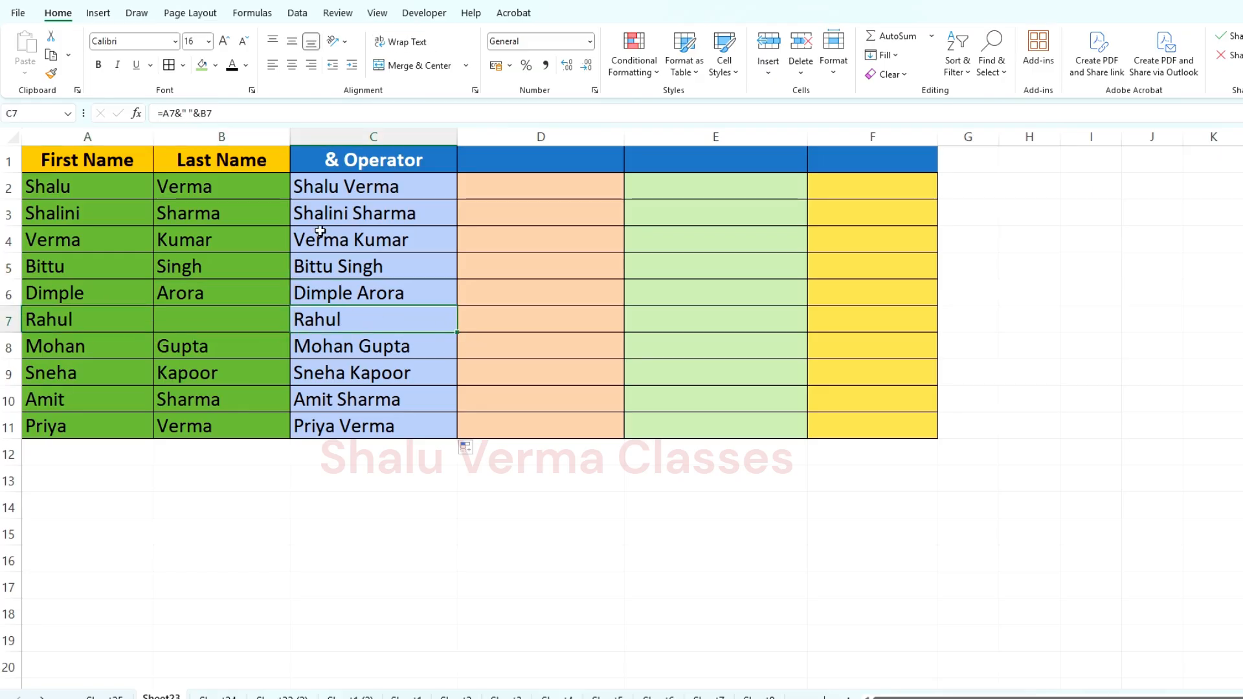
{"action": "double_click", "coordinate": [386, 187]}
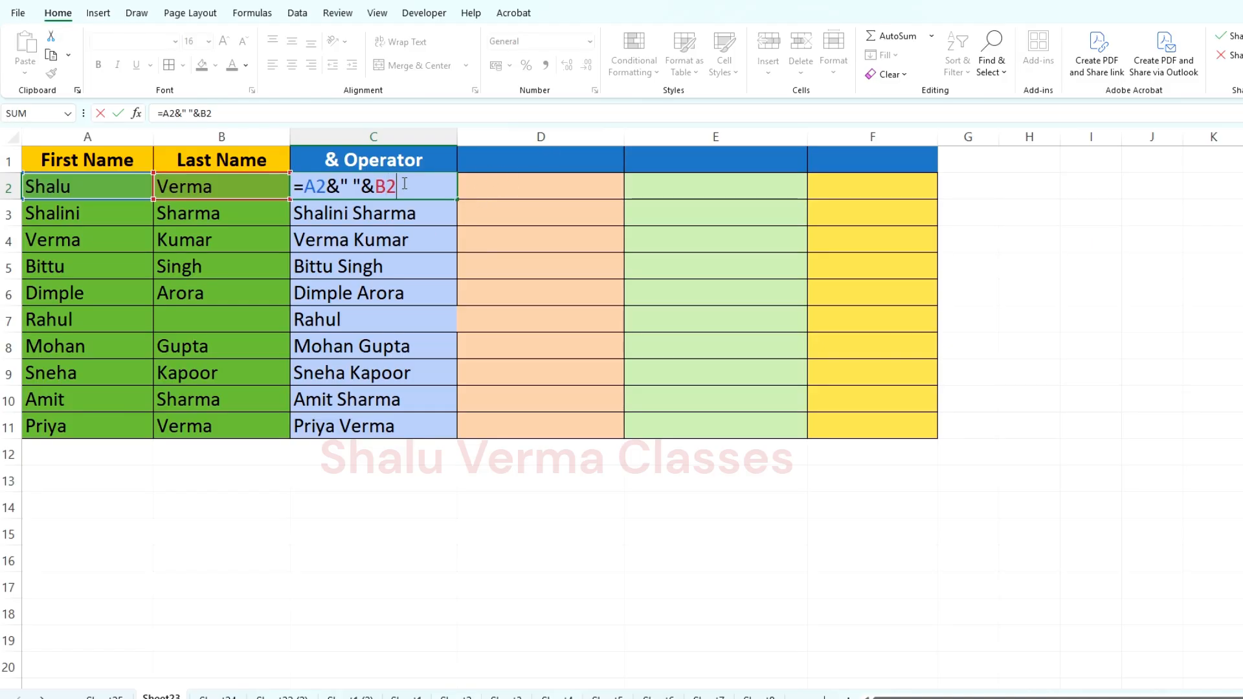
{"action": "key", "text": "ctrl+Return"}
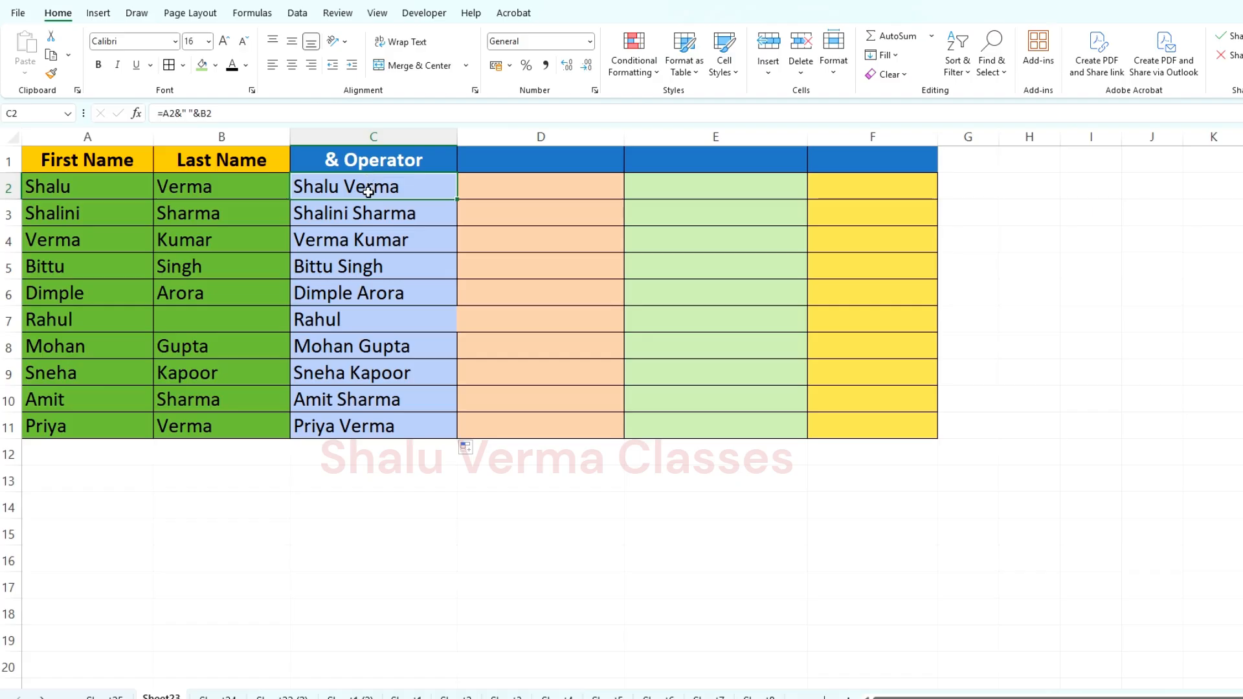
{"action": "left_click_drag", "start_coordinate": [369, 192], "coordinate": [382, 422]}
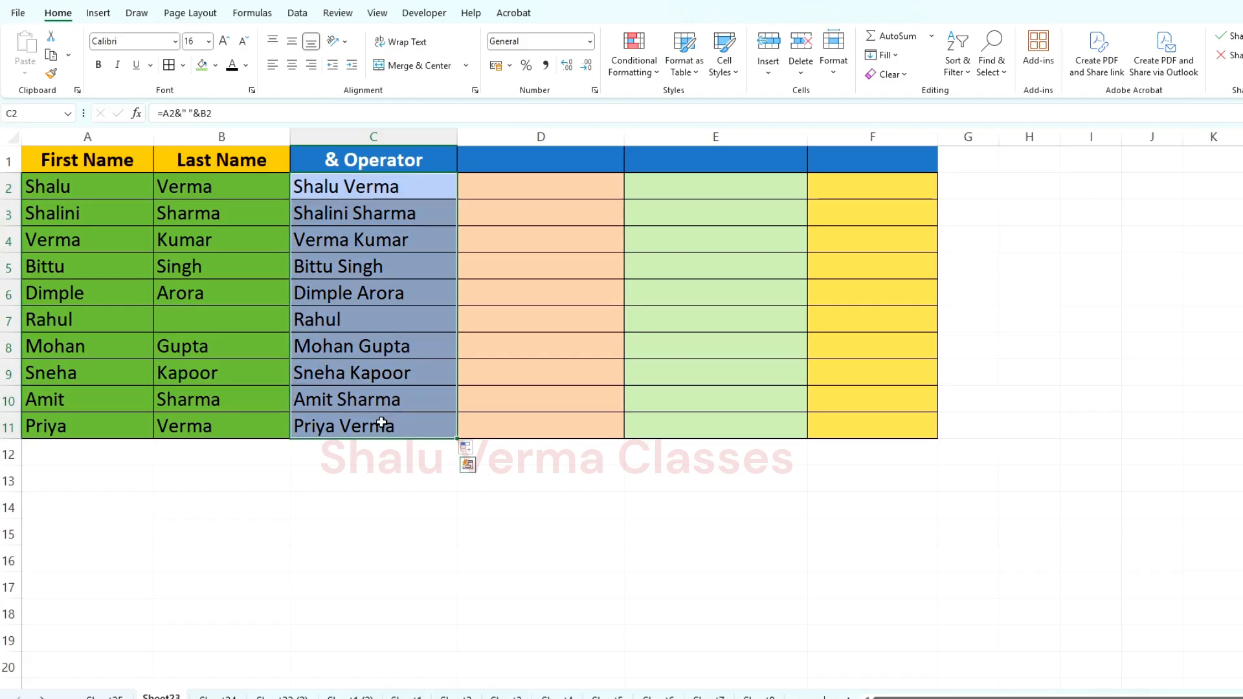
Clear the combined names in C2:C11 and undo the deletion.
{"action": "key", "text": "Delete"}
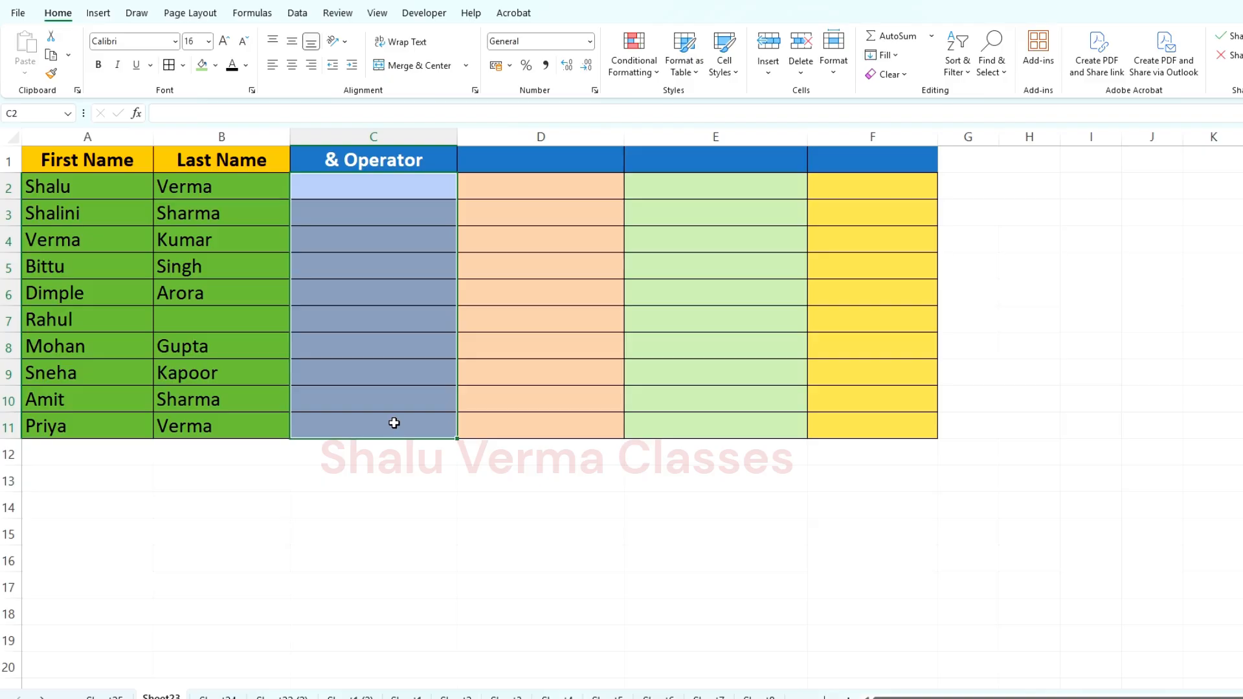
{"action": "key", "text": "ctrl+z"}
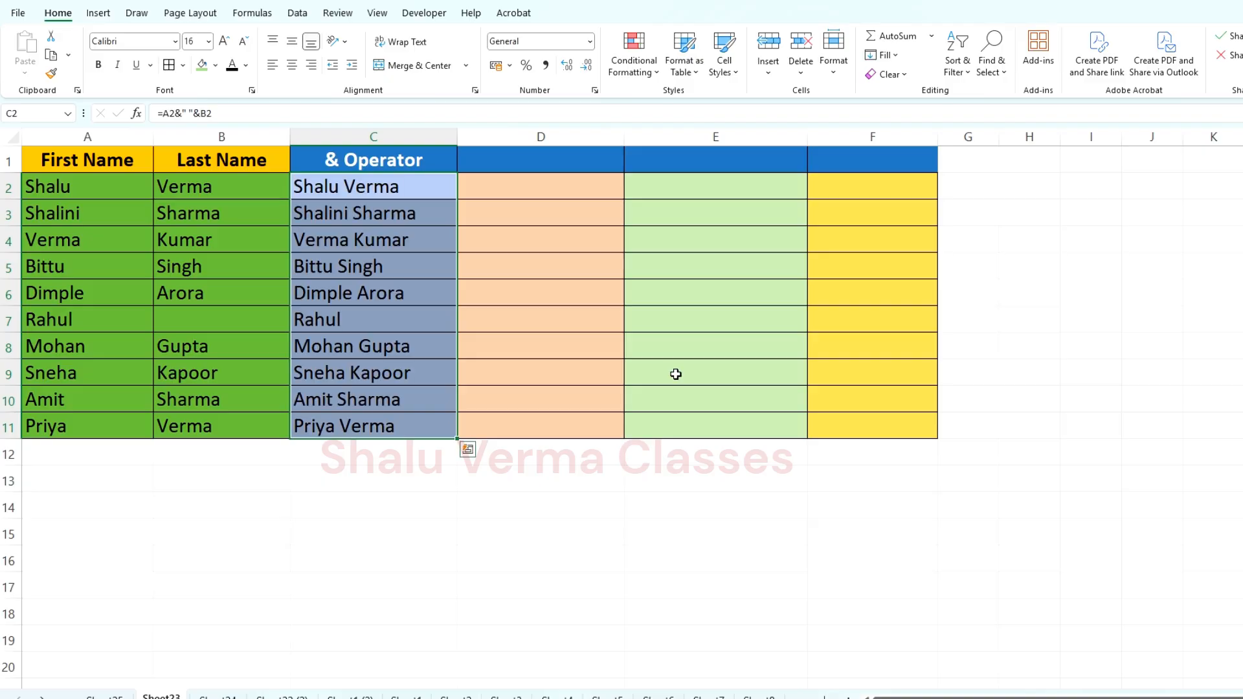
Examine the & operator formulas in C2, C3, C6 and C9 against the source names, and review the range C2:C11.
{"action": "left_click", "coordinate": [382, 205]}
{"action": "left_click", "coordinate": [344, 185]}
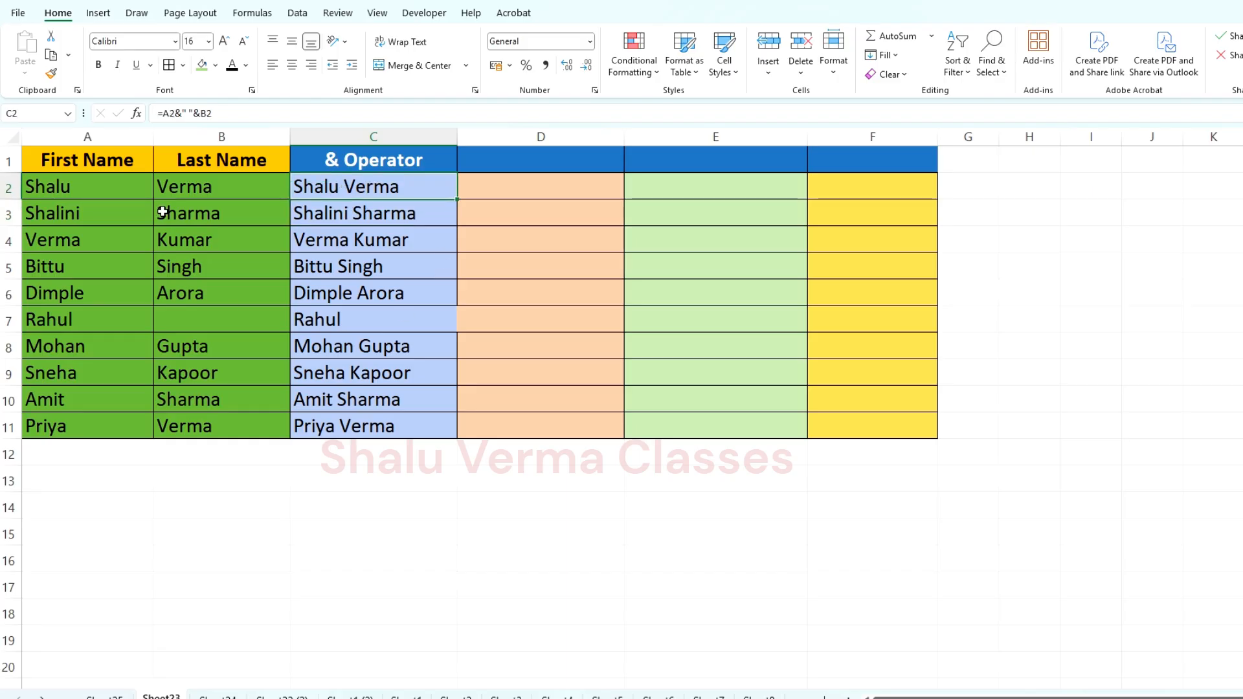
{"action": "double_click", "coordinate": [347, 301]}
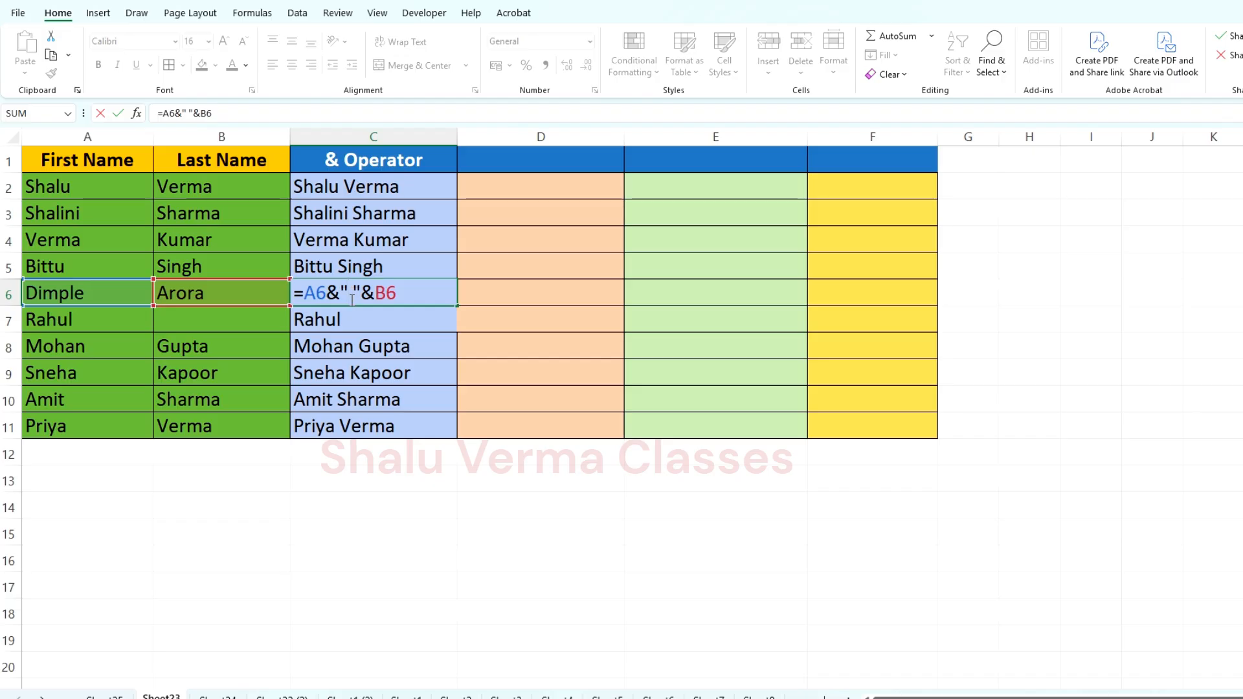
{"action": "key", "text": "ctrl+Return"}
{"action": "left_click", "coordinate": [353, 372]}
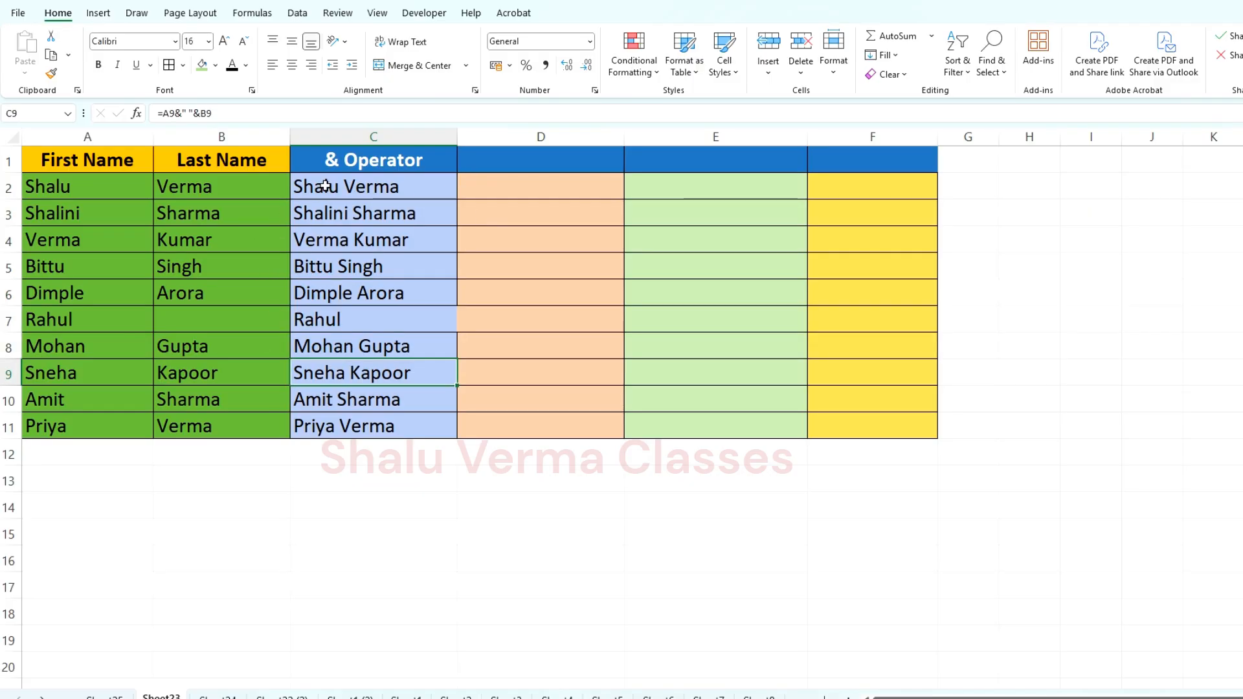
{"action": "left_click", "coordinate": [71, 211]}
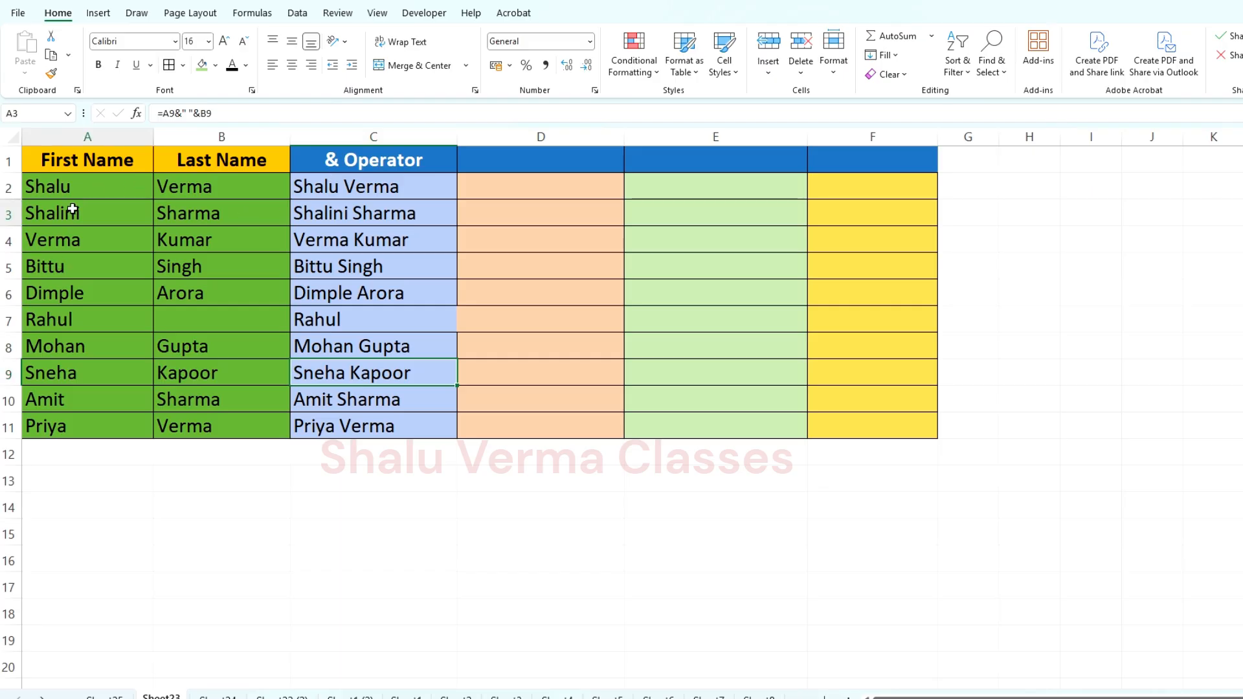
{"action": "left_click", "coordinate": [90, 164]}
{"action": "left_click", "coordinate": [407, 203]}
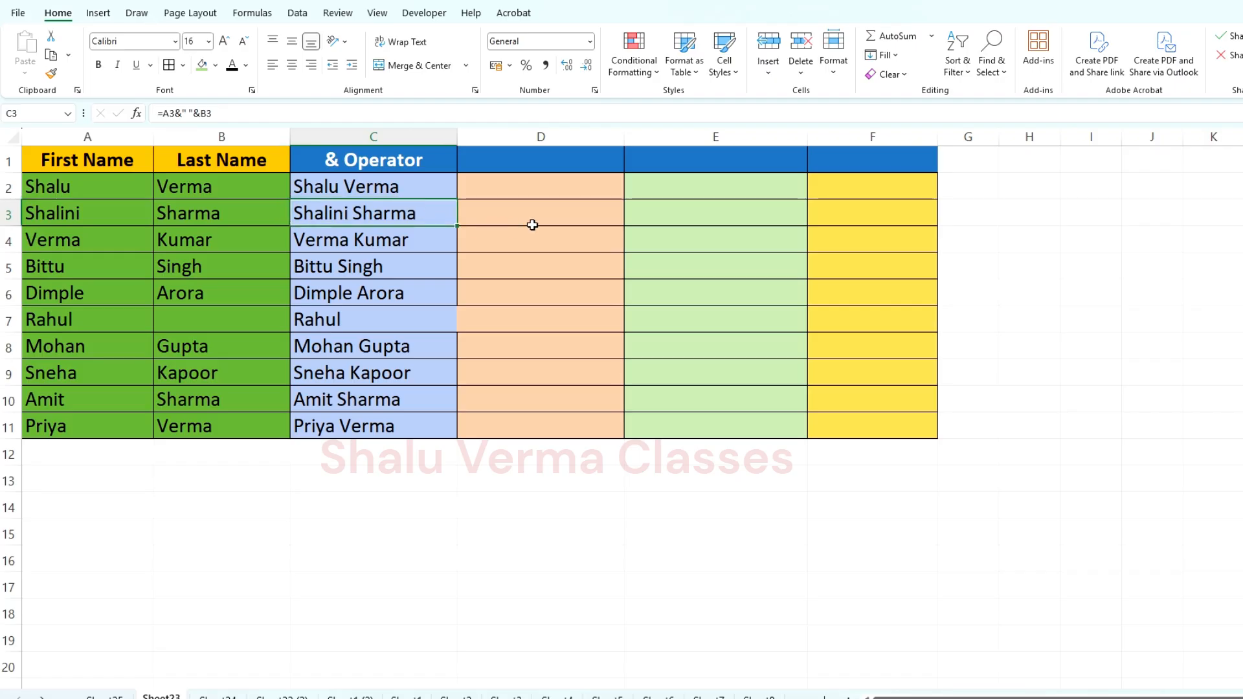
{"action": "left_click_drag", "start_coordinate": [368, 190], "coordinate": [347, 425]}
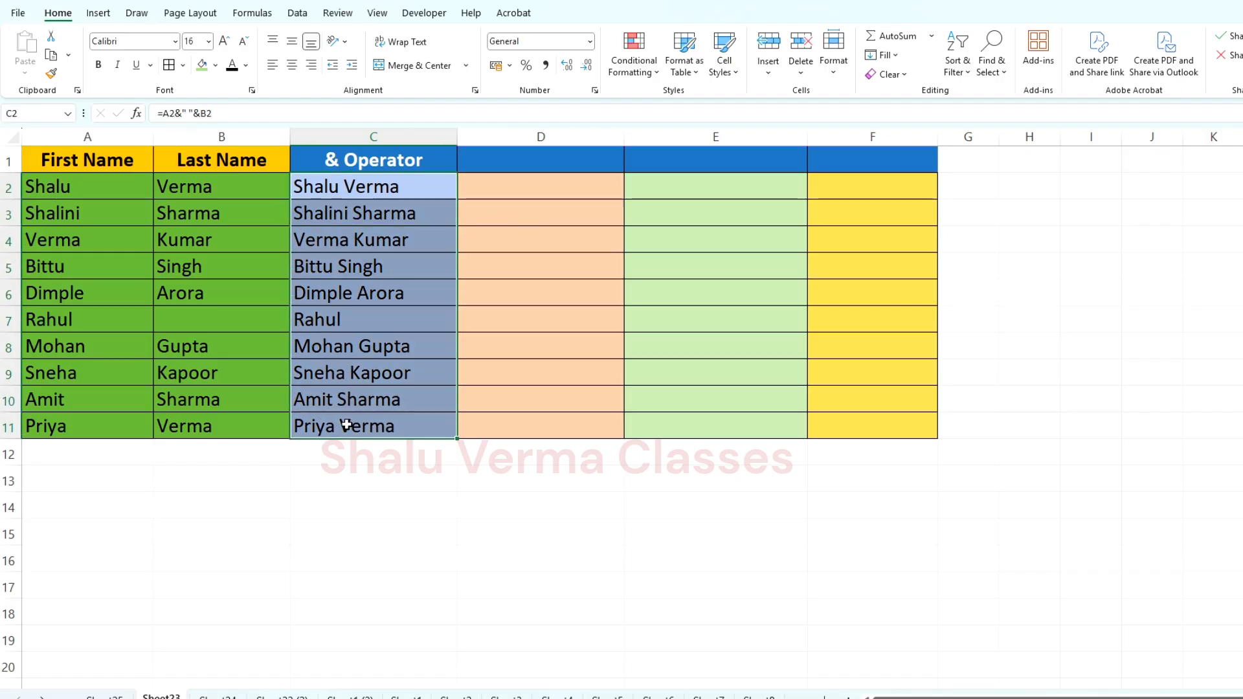
{"action": "left_click", "coordinate": [402, 367]}
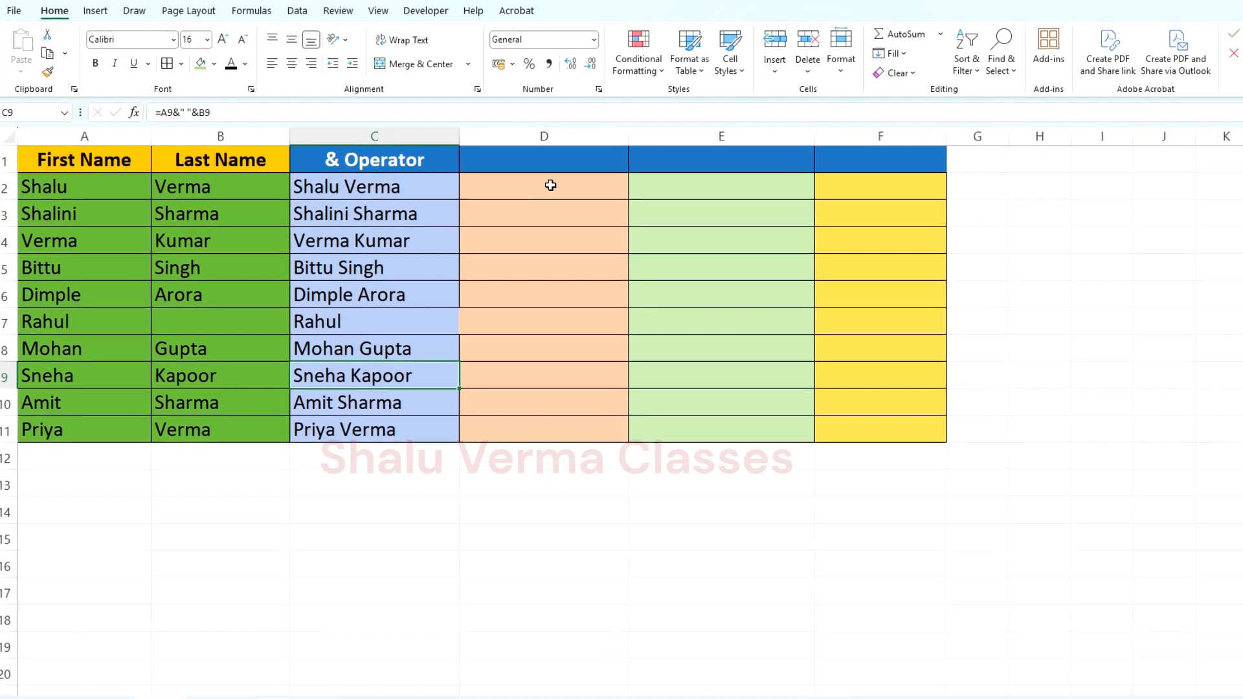
Enter the header "Concat" in cell D1.
{"action": "left_click", "coordinate": [575, 160]}
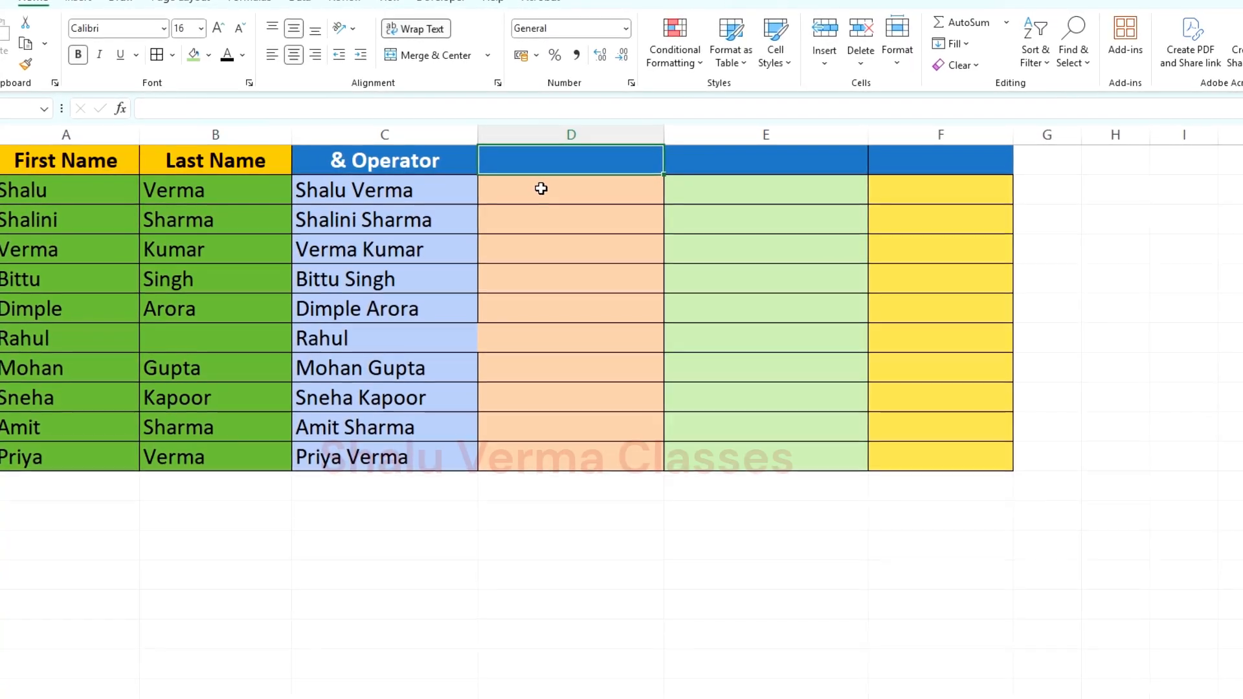
{"action": "type", "text": "Conca"}
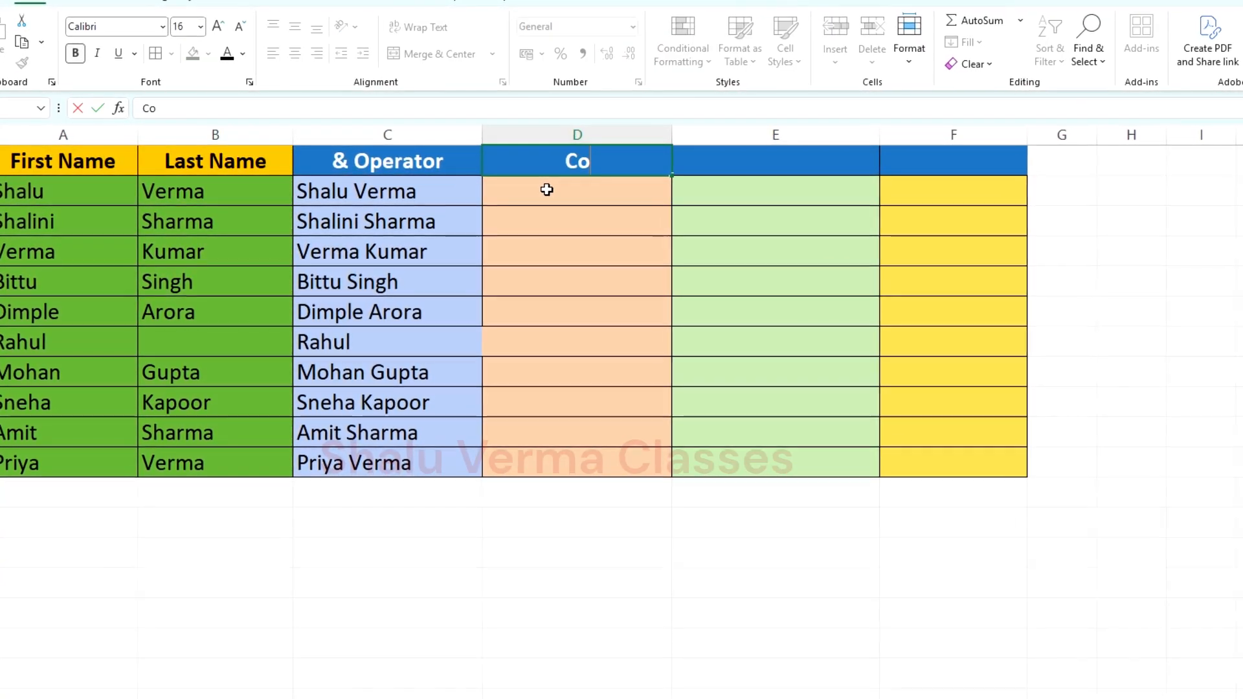
{"action": "type", "text": "t"}
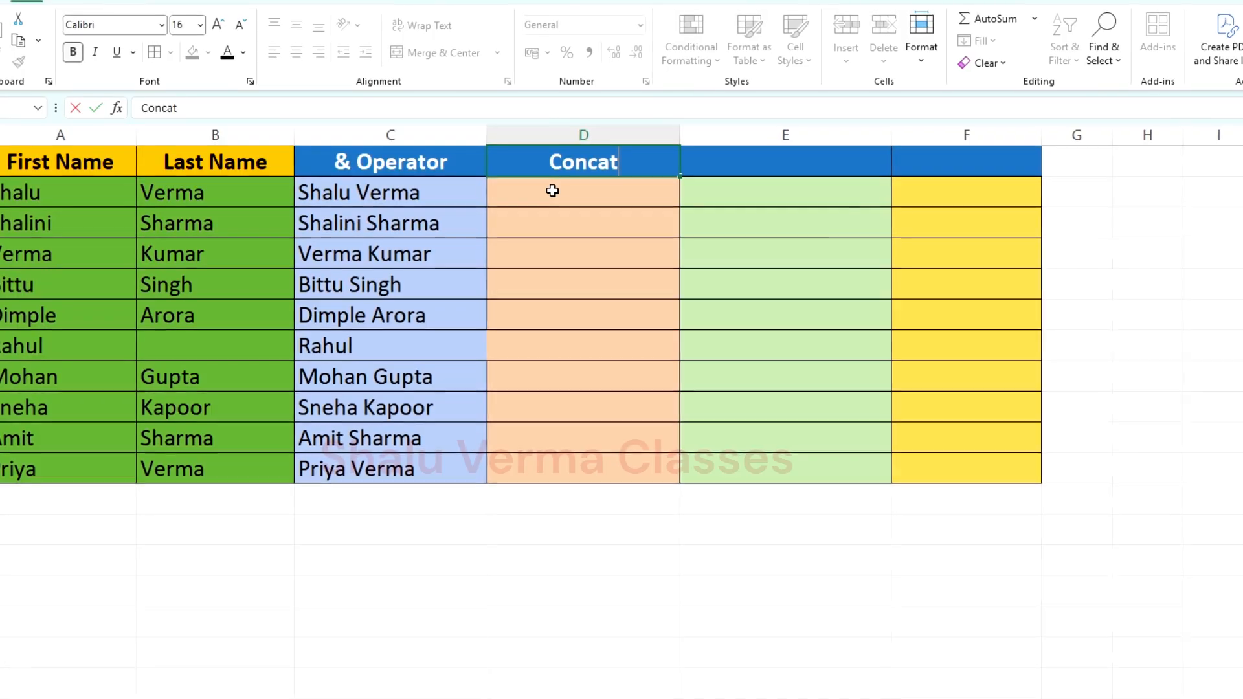
{"action": "key", "text": "Return"}
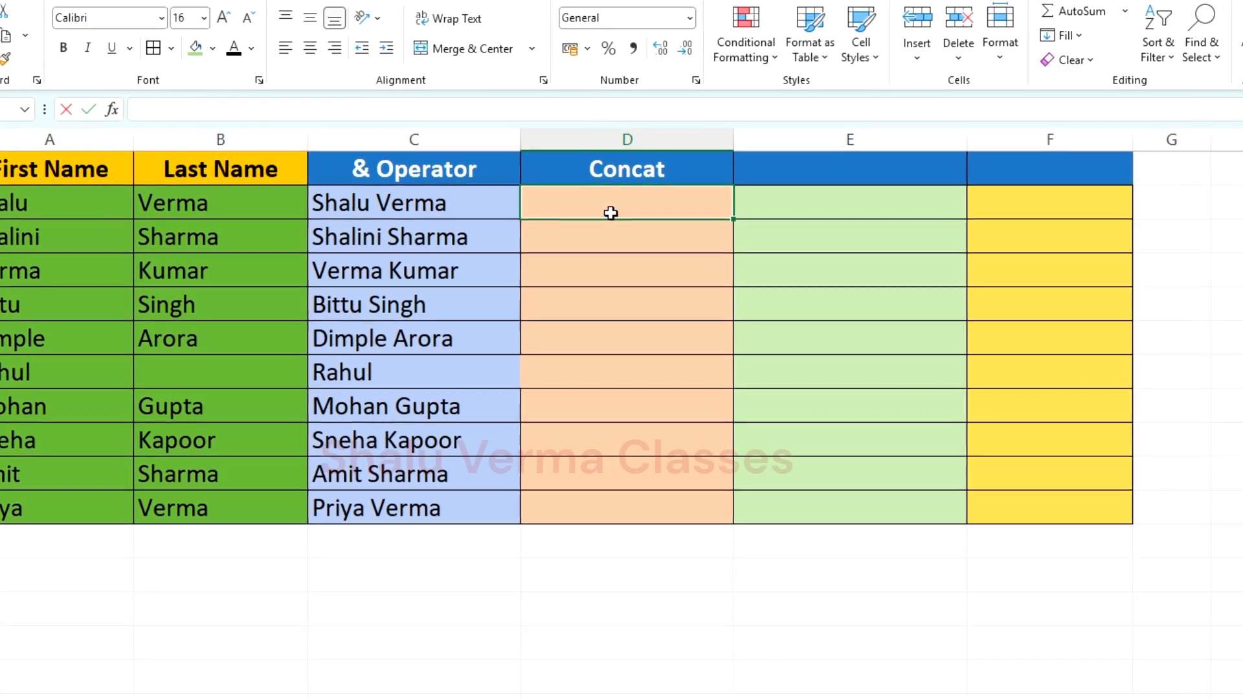
Enter the formula =CONCAT(A2," ",B2) in D2 to join the first and last name with a space.
{"action": "type", "text": "="}
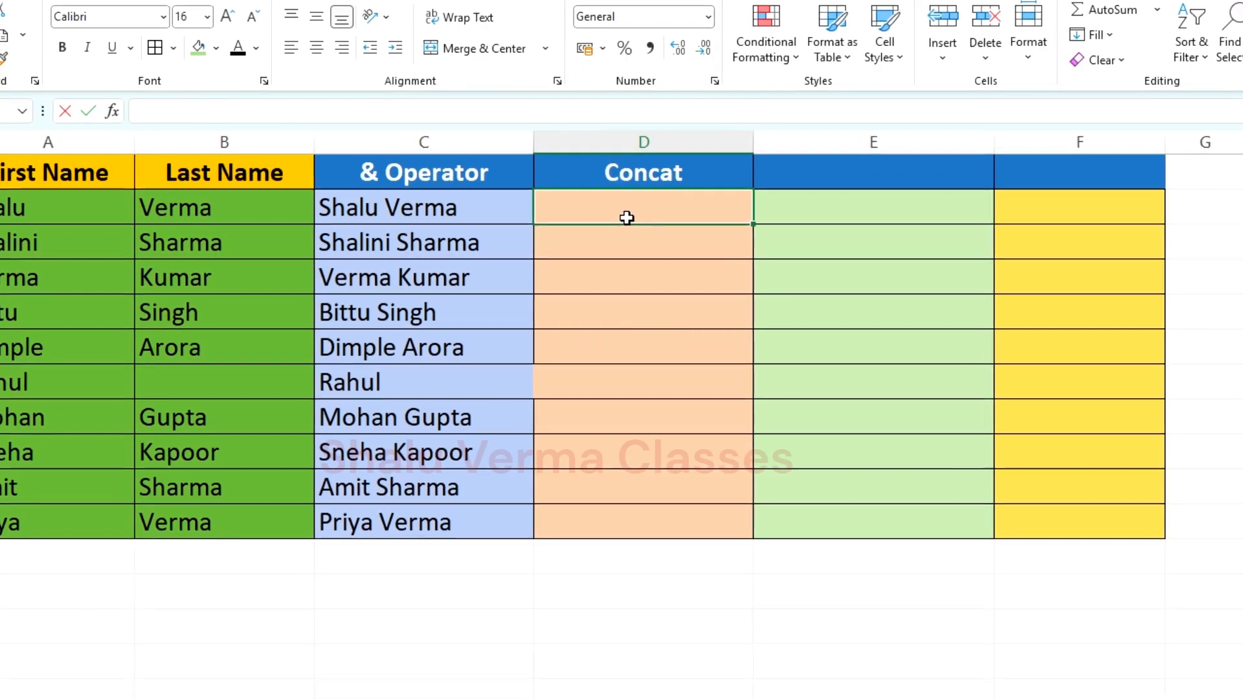
{"action": "type", "text": "conca"}
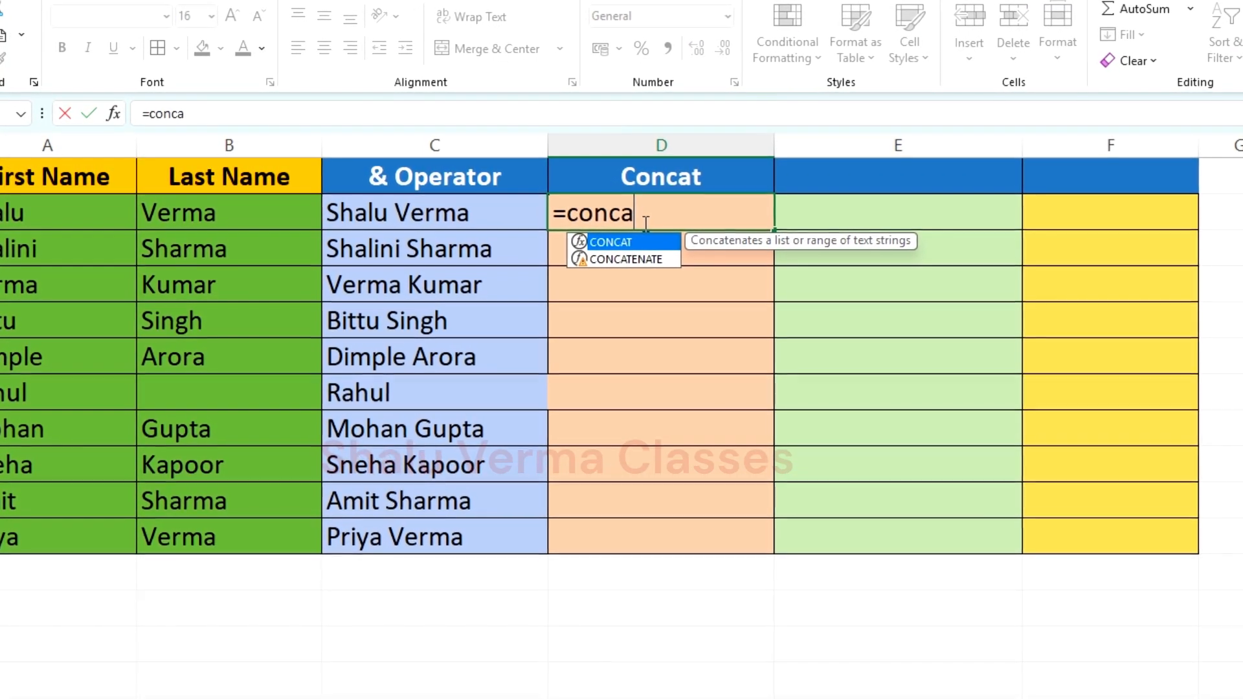
{"action": "key", "text": "Tab"}
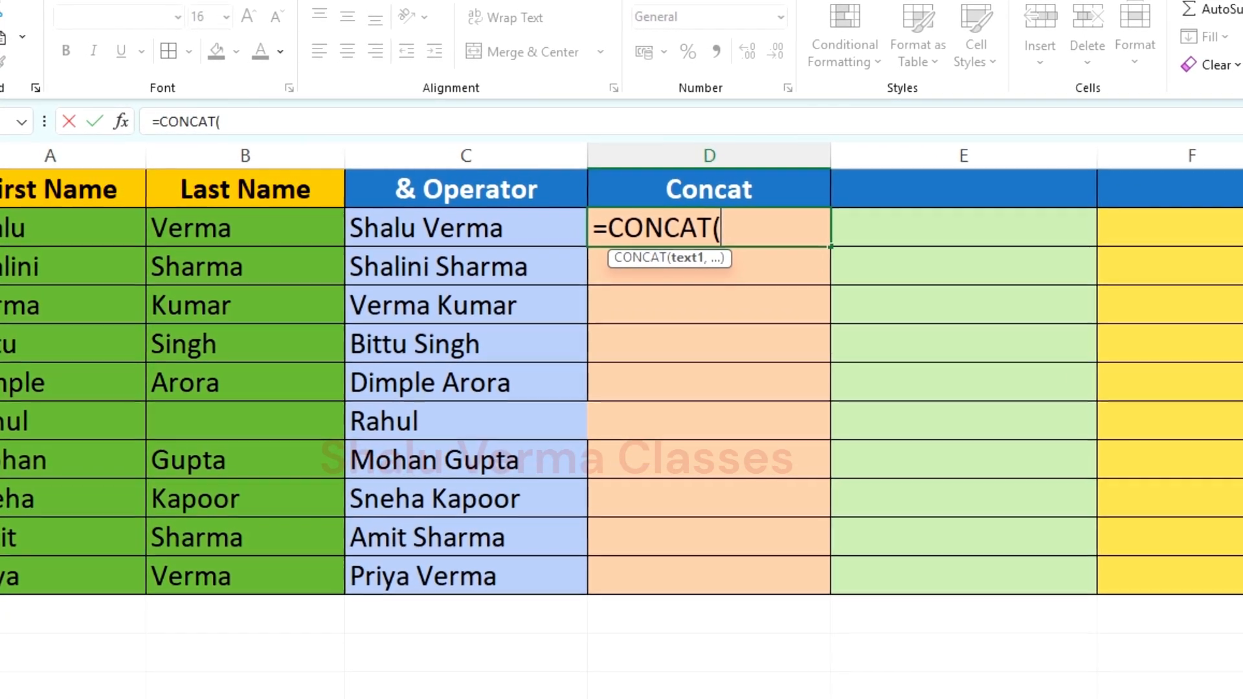
{"action": "left_click", "coordinate": [65, 227]}
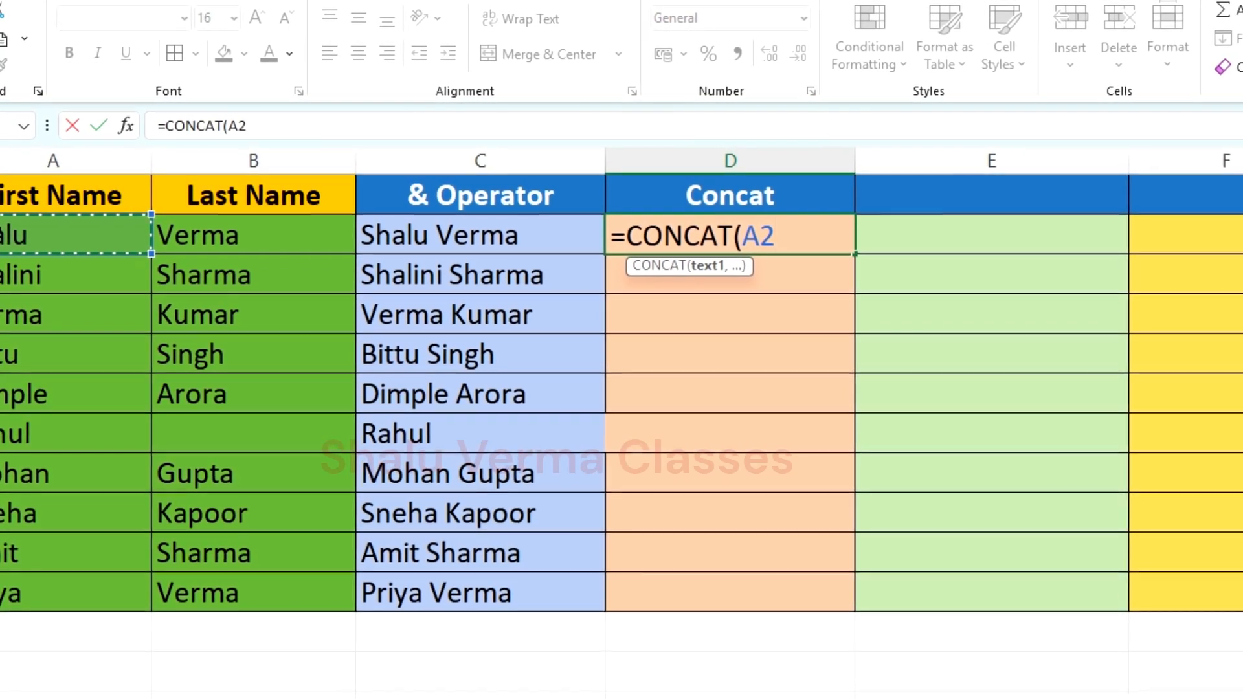
{"action": "type", "text": ","}
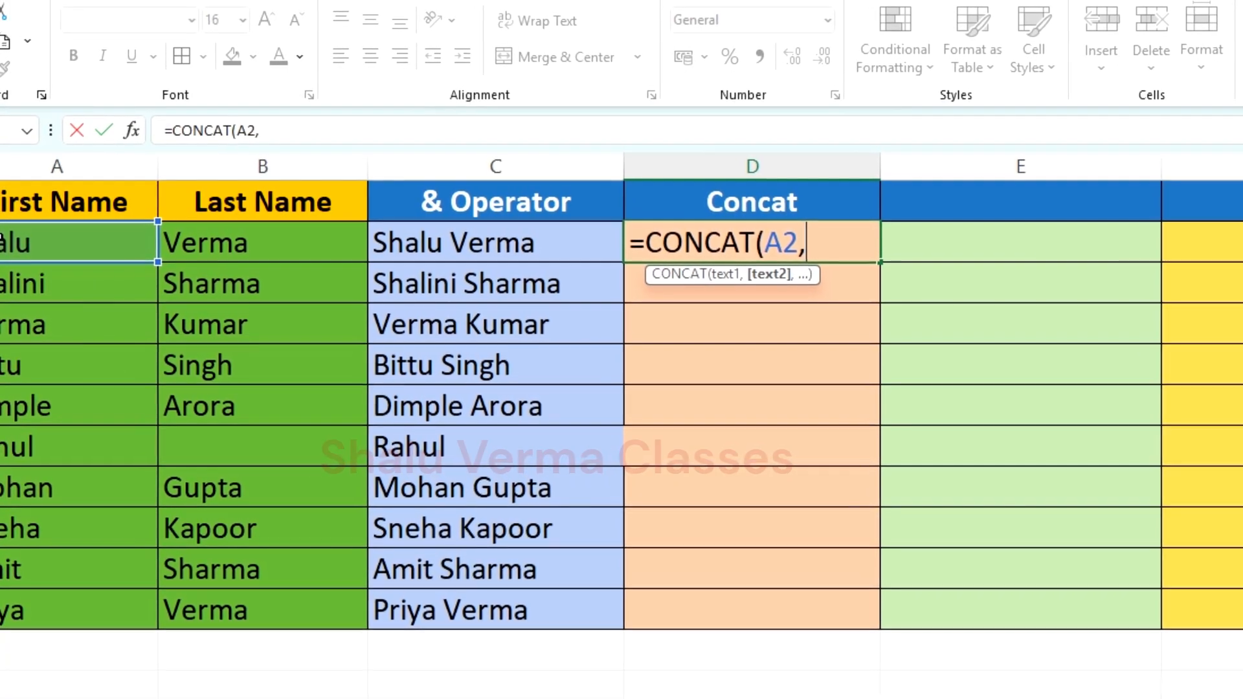
{"action": "type", "text": "\""}
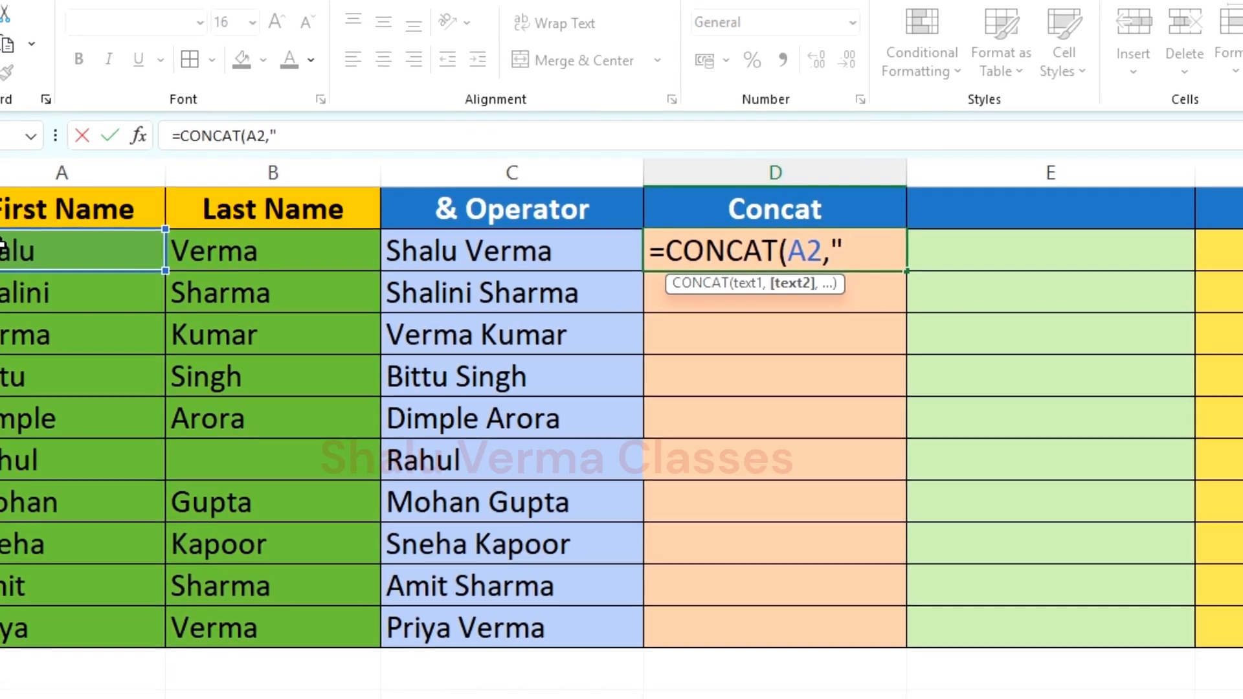
{"action": "type", "text": " \","}
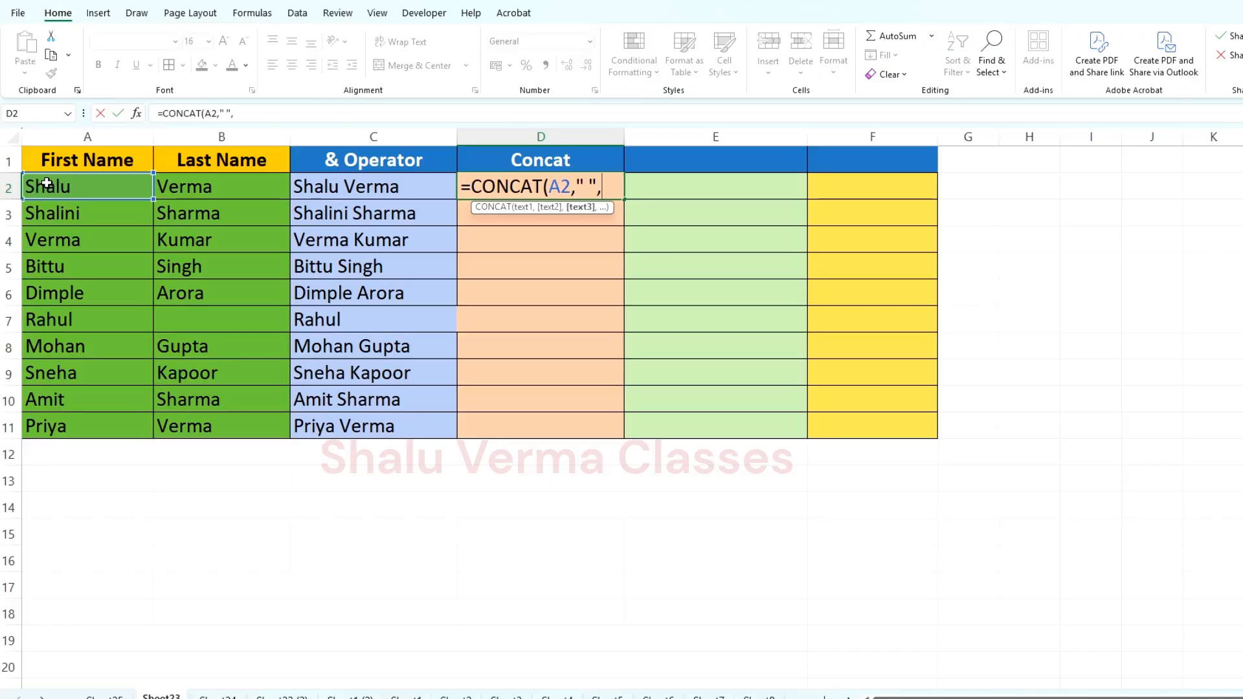
{"action": "left_click", "coordinate": [215, 188]}
{"action": "type", "text": ")"}
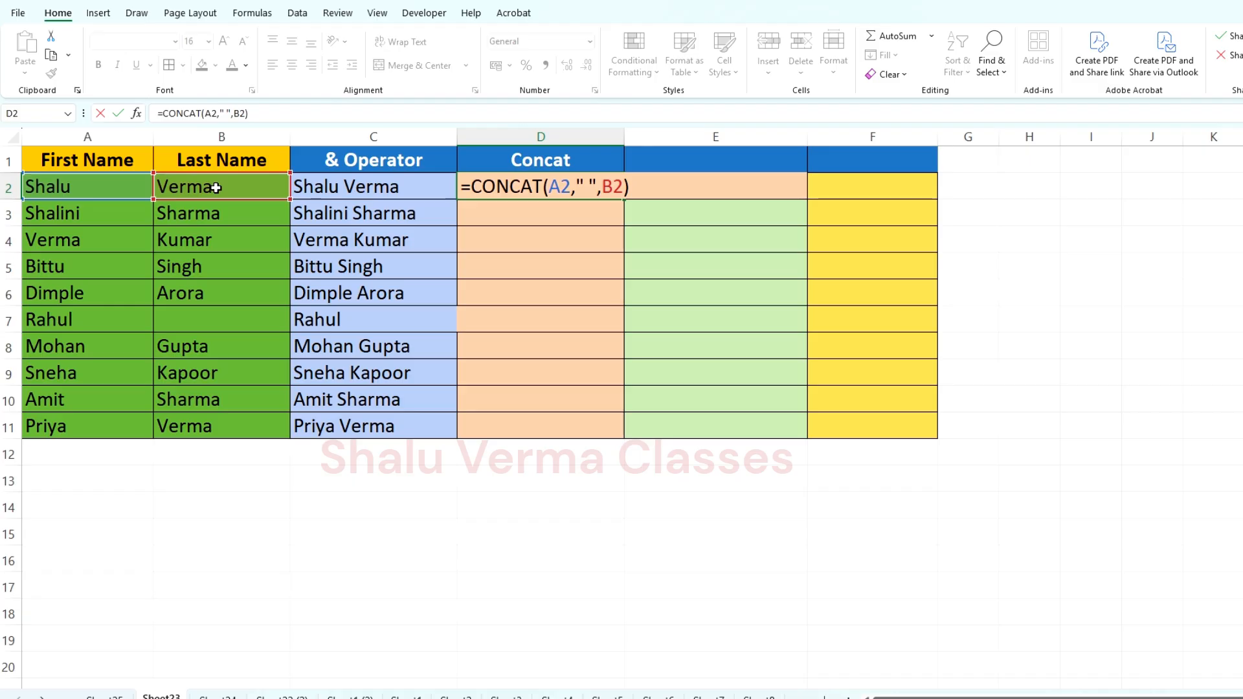
{"action": "left_click", "coordinate": [606, 187]}
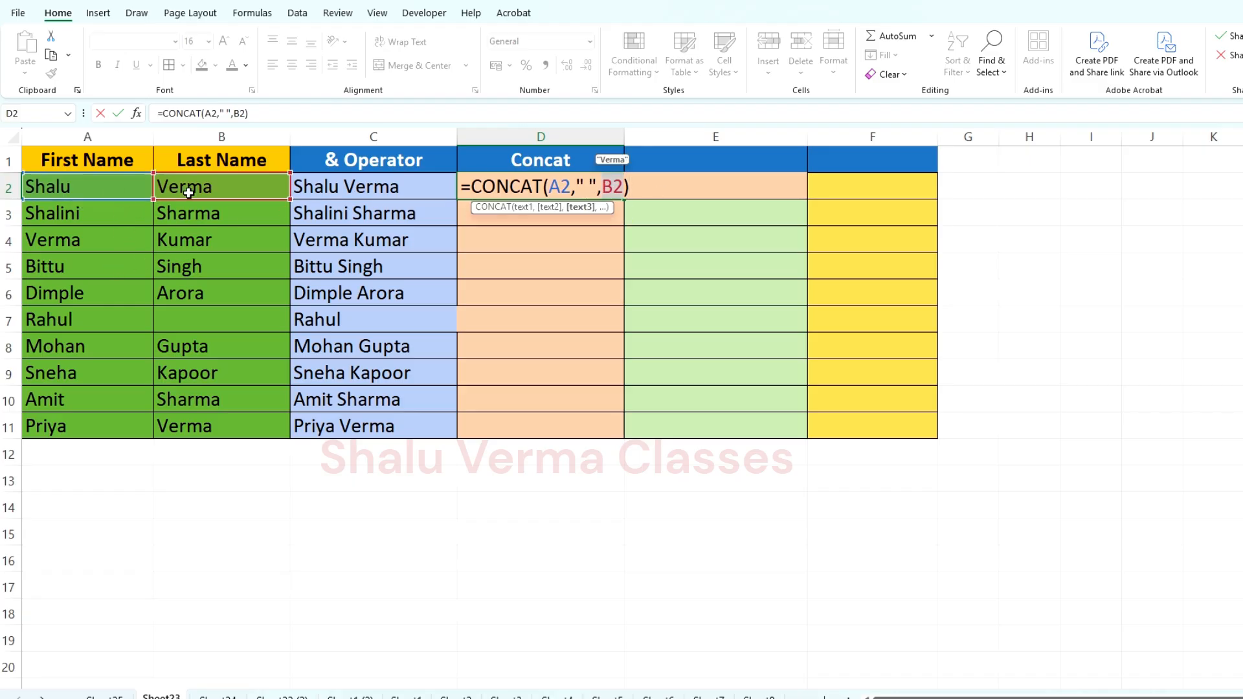
{"action": "key", "text": "ctrl+Return"}
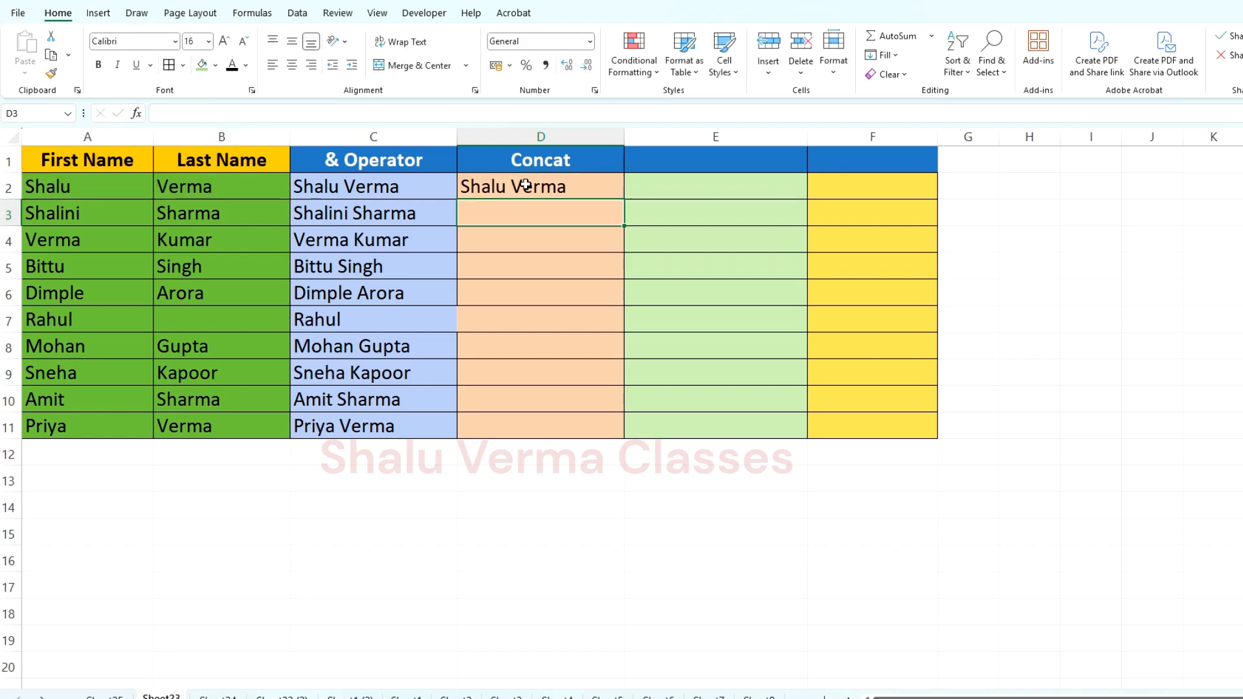
Fill the D2 formula down the Concat column through D11.
{"action": "double_click", "coordinate": [623, 199]}
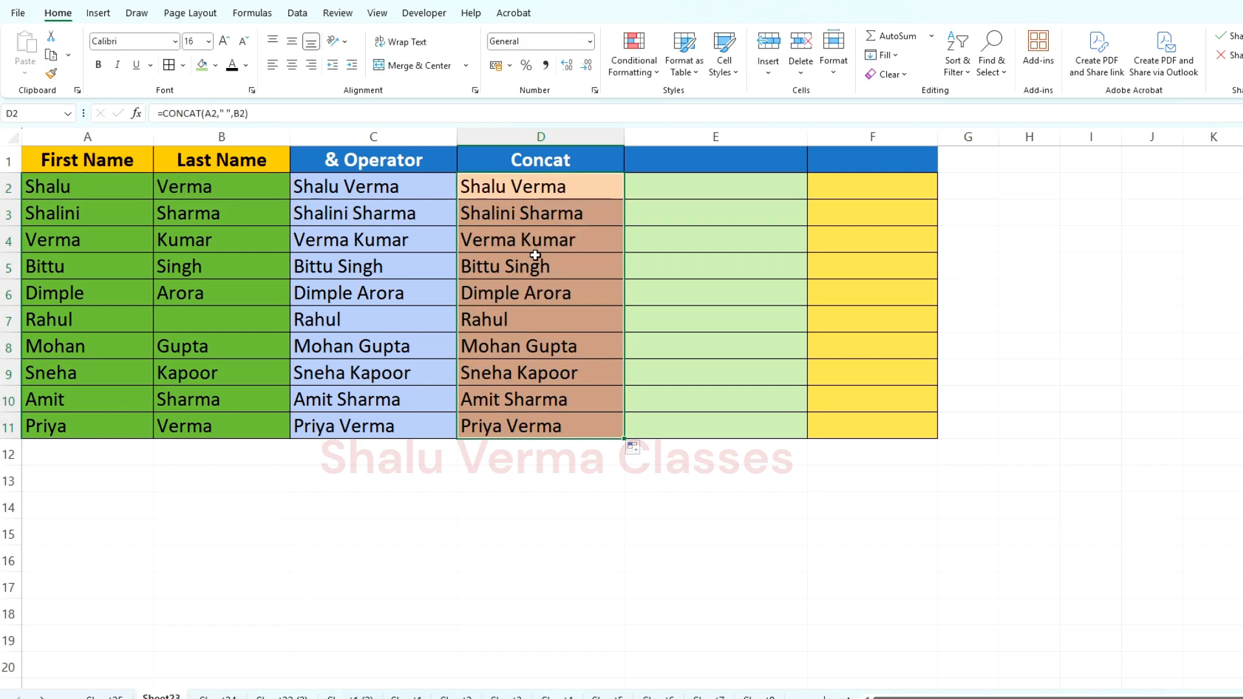
{"action": "left_click", "coordinate": [570, 195]}
{"action": "left_click_drag", "start_coordinate": [570, 195], "coordinate": [555, 427]}
Compare the & Operator and Concat results in row 7, where the last name is blank, and review the range D2:D11.
{"action": "left_click", "coordinate": [84, 217]}
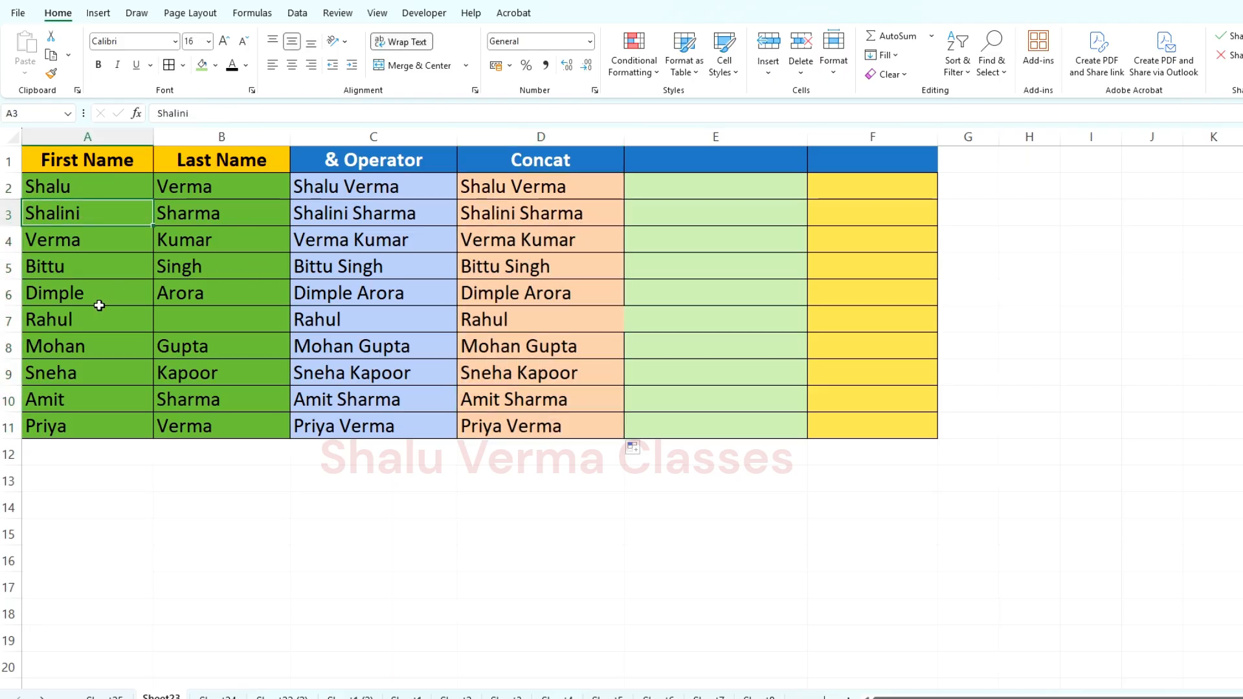
{"action": "left_click_drag", "start_coordinate": [75, 323], "coordinate": [199, 320]}
{"action": "left_click", "coordinate": [509, 323]}
{"action": "left_click", "coordinate": [366, 324]}
{"action": "left_click", "coordinate": [489, 322]}
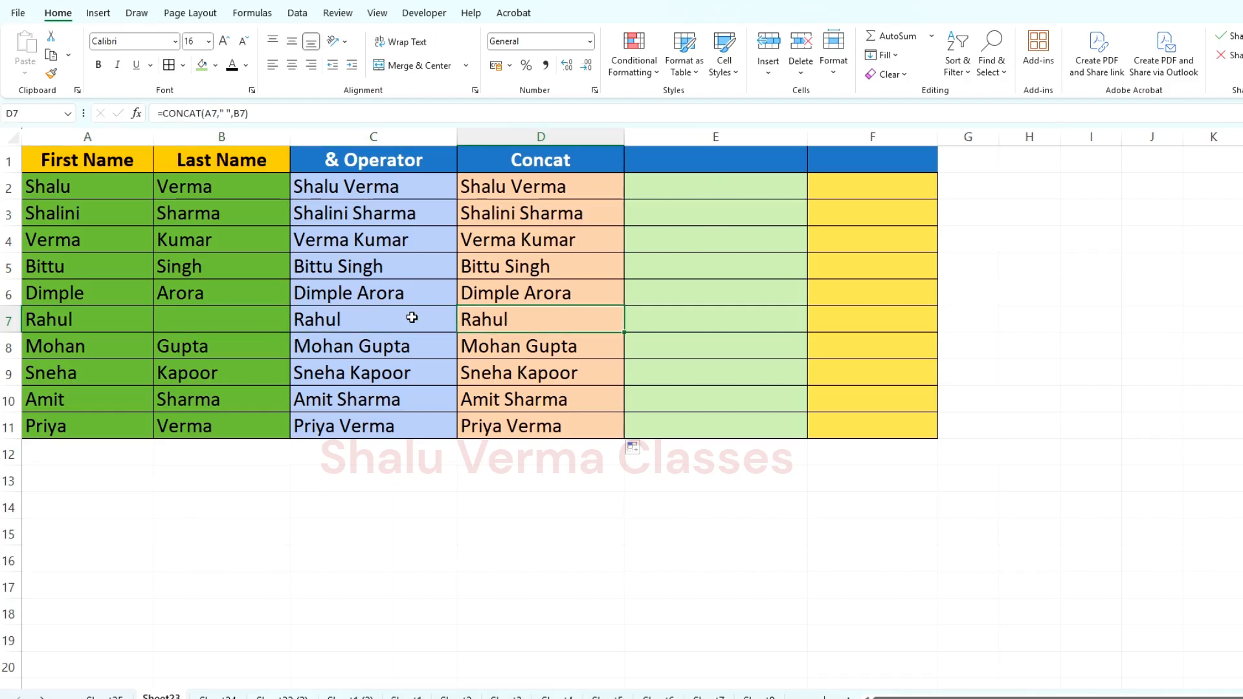
{"action": "mouse_move", "coordinate": [541, 188]}
{"action": "left_mouse_down"}
{"action": "mouse_move", "coordinate": [555, 426]}
{"action": "mouse_move", "coordinate": [546, 416]}
{"action": "left_mouse_up"}
{"action": "left_click", "coordinate": [578, 236]}
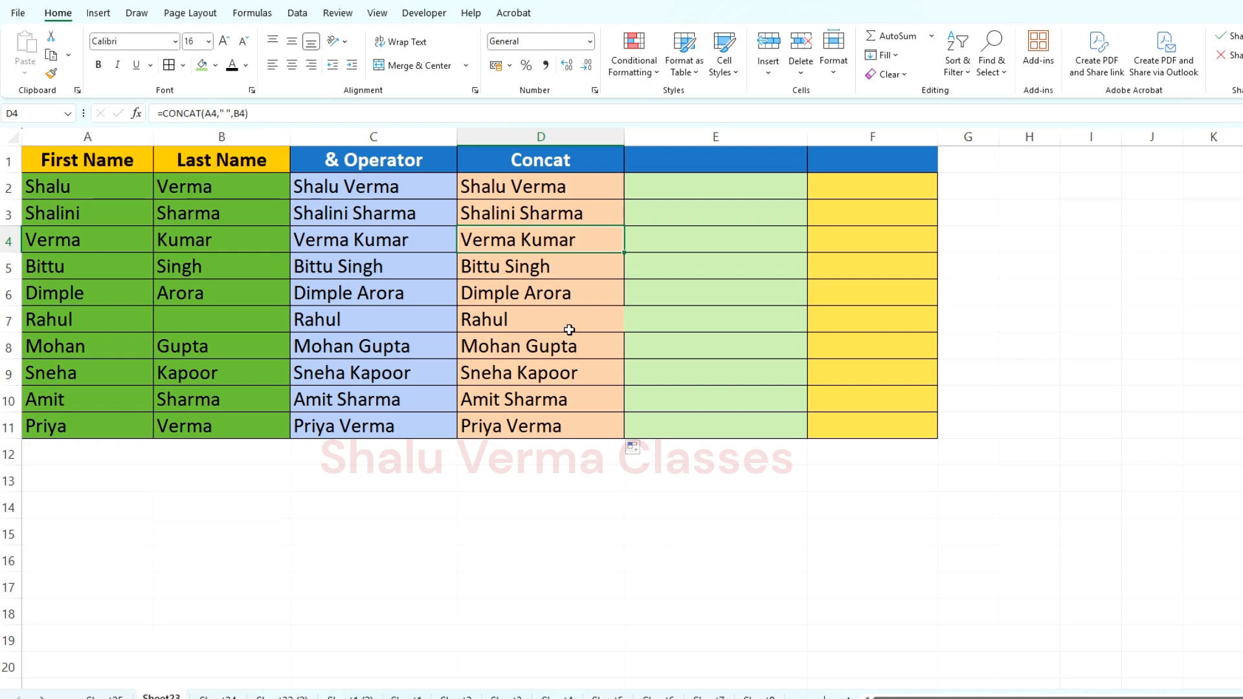
Inspect the formulas in D7 and C7 to see how each method handles the space when the last name is missing.
{"action": "left_click", "coordinate": [548, 322]}
{"action": "double_click", "coordinate": [547, 321]}
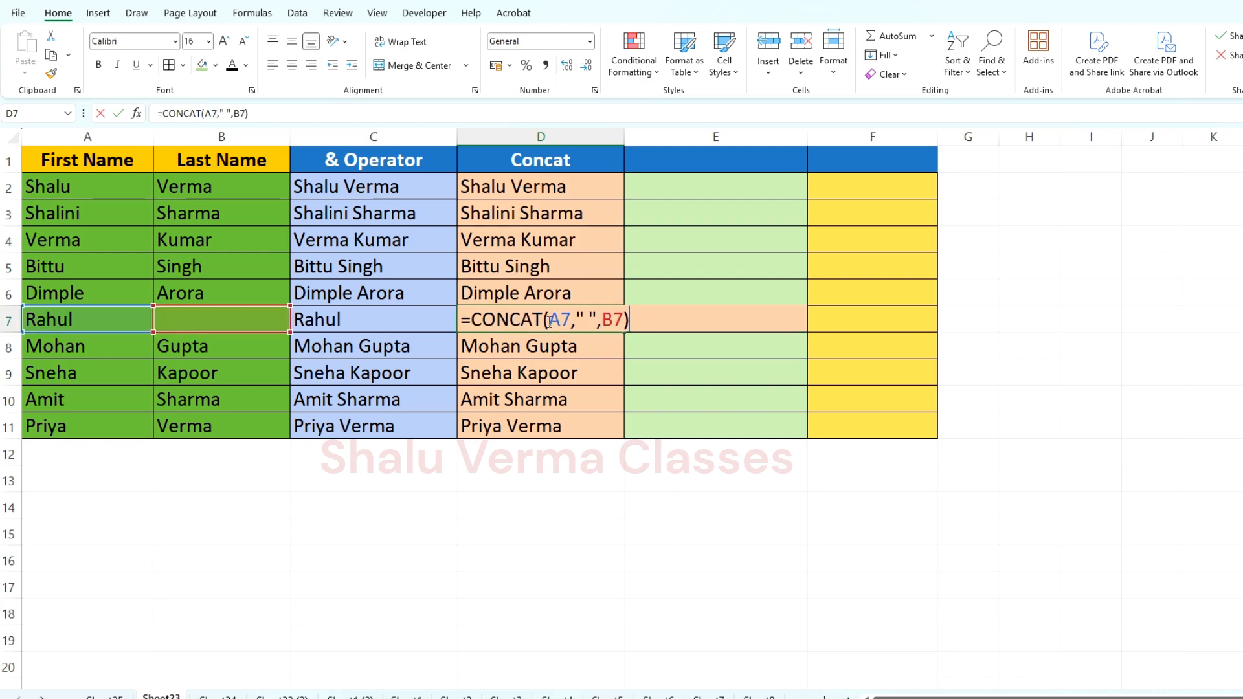
{"action": "left_click", "coordinate": [548, 320]}
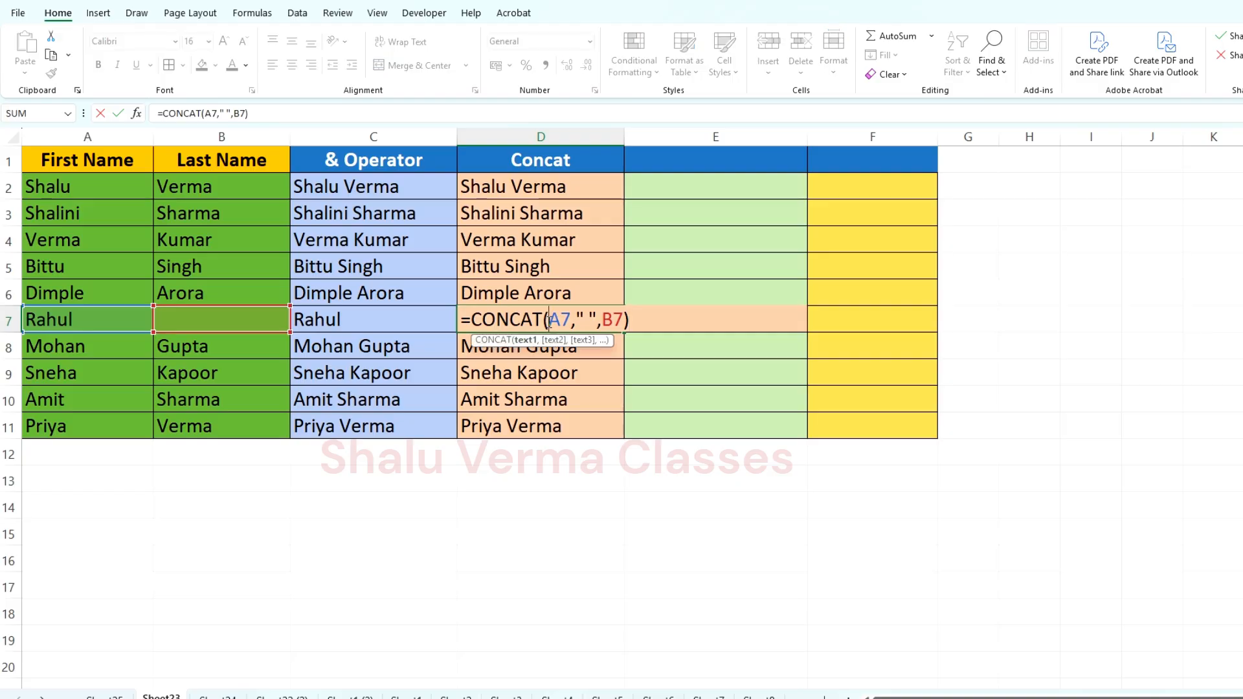
{"action": "key", "text": "ctrl+Return"}
{"action": "left_click", "coordinate": [394, 322]}
{"action": "double_click", "coordinate": [395, 322]}
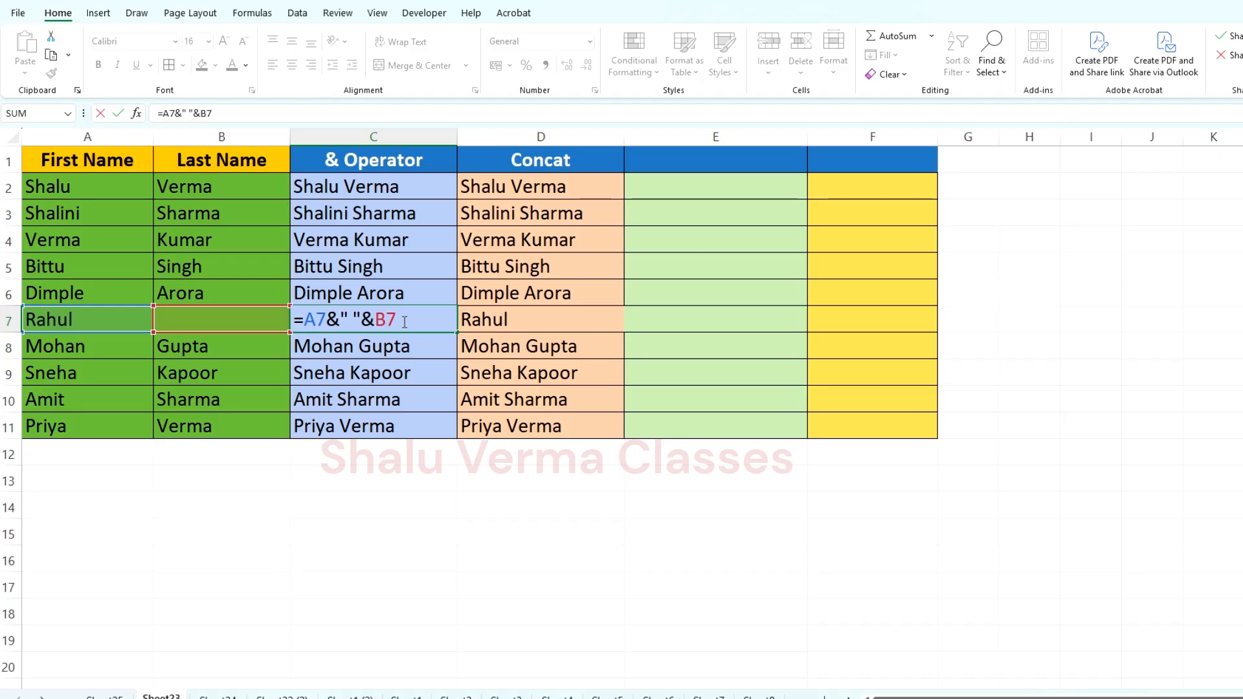
{"action": "key", "text": "ctrl+Return"}
{"action": "left_click", "coordinate": [529, 324]}
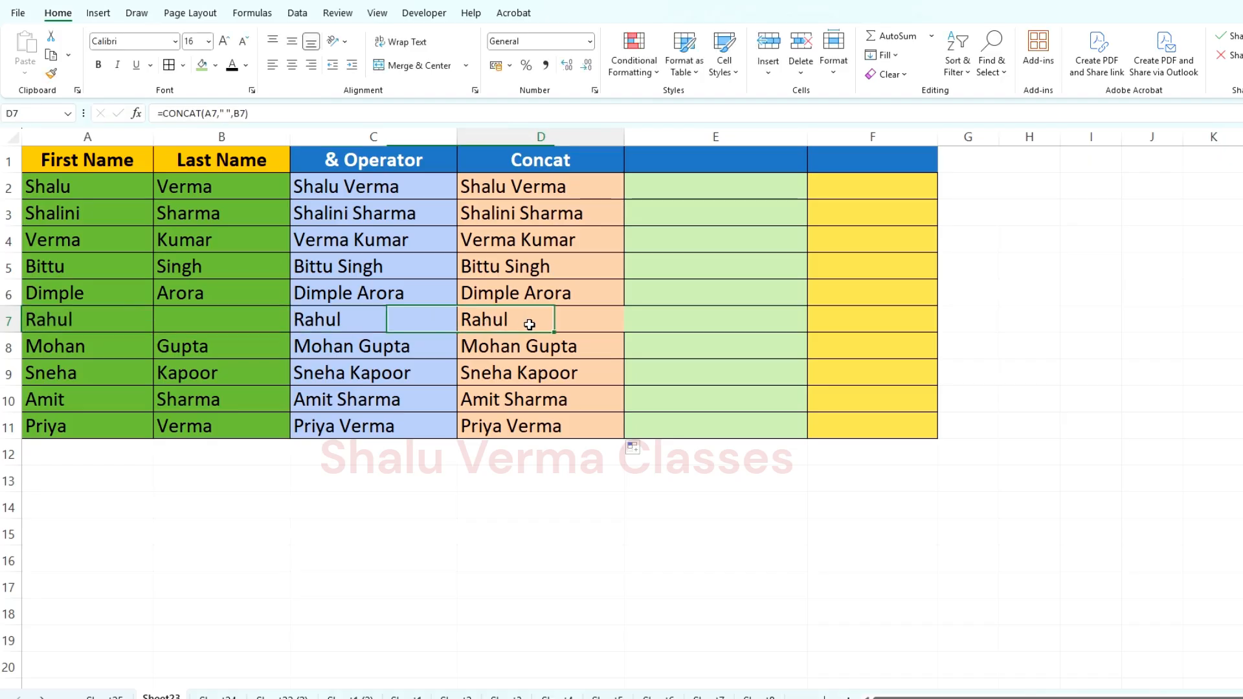
{"action": "double_click", "coordinate": [529, 325]}
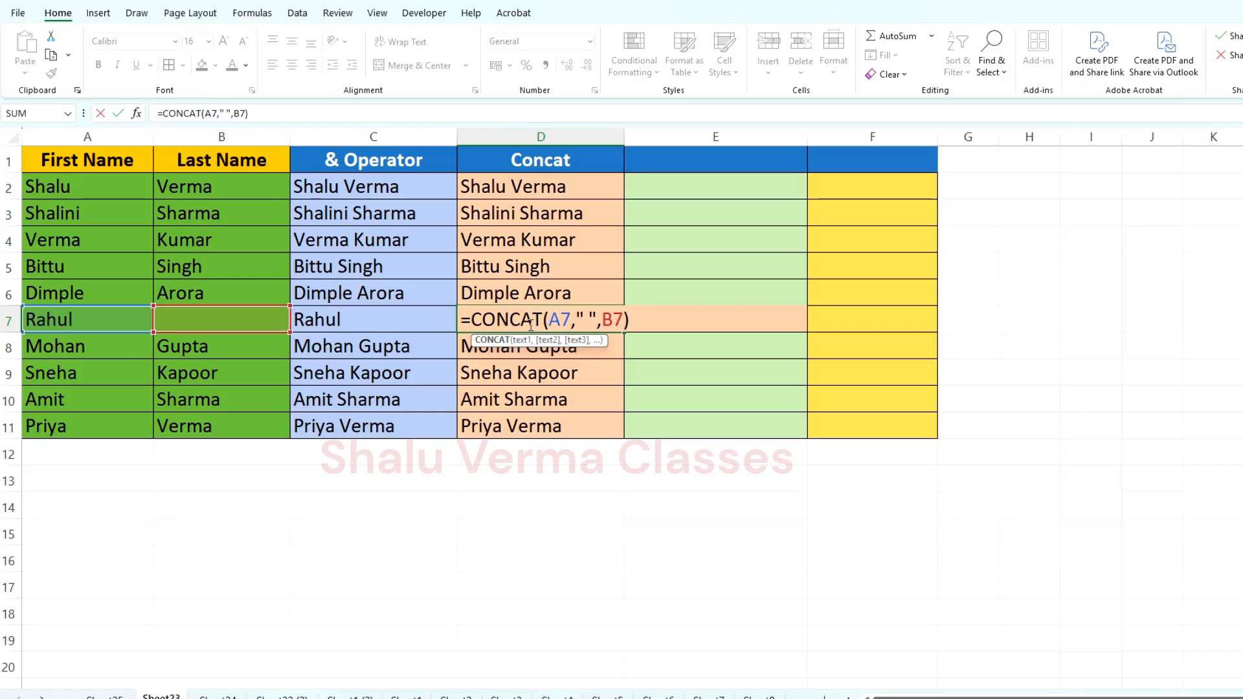
{"action": "key", "text": "ctrl+Return"}
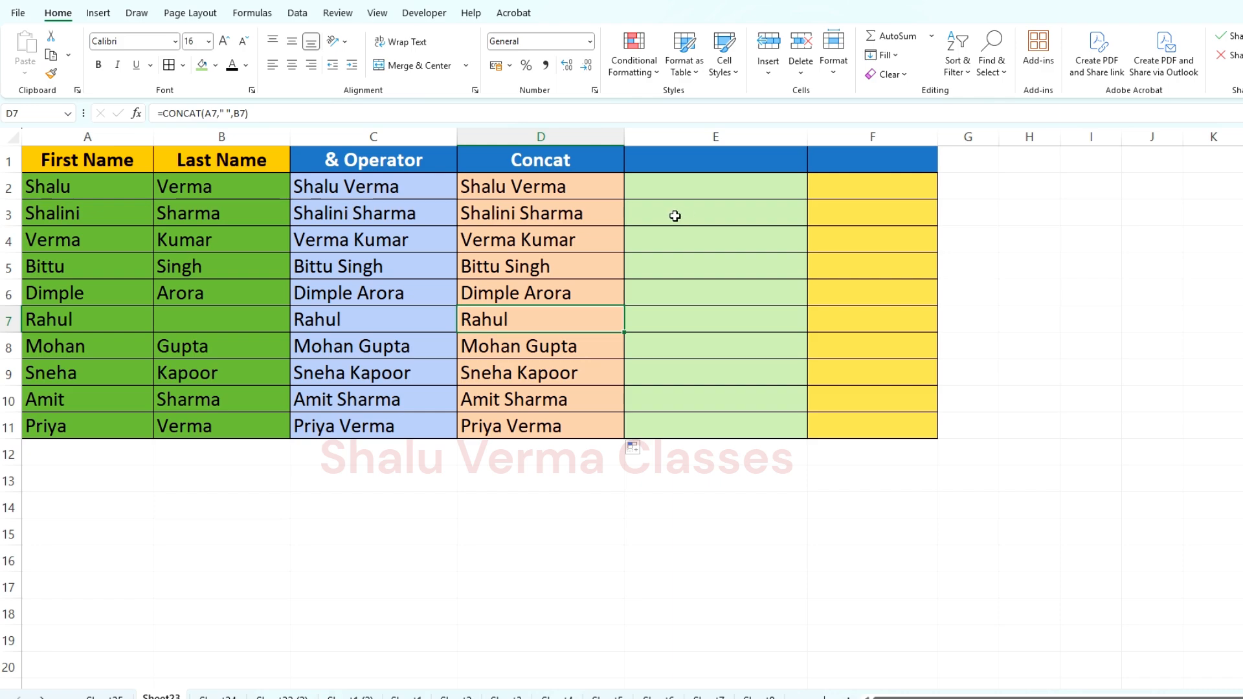
Enter the heading Textjoin in cell E1.
{"action": "left_click", "coordinate": [735, 159]}
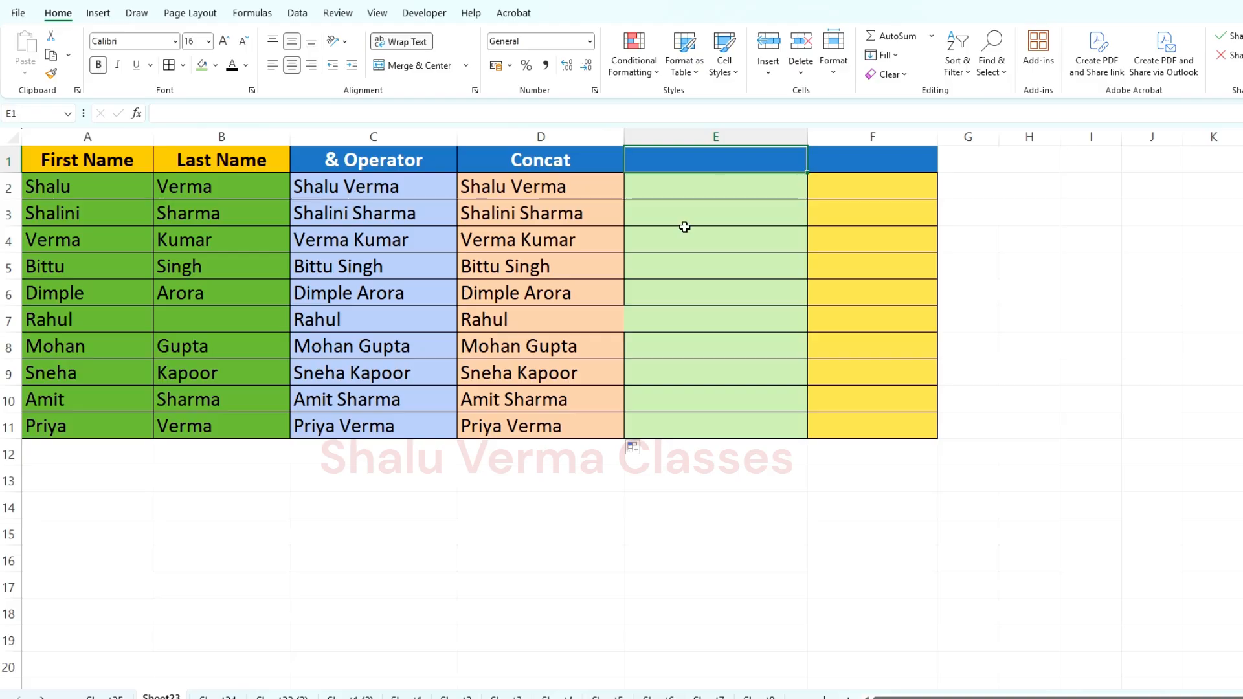
{"action": "type", "text": "Tex"}
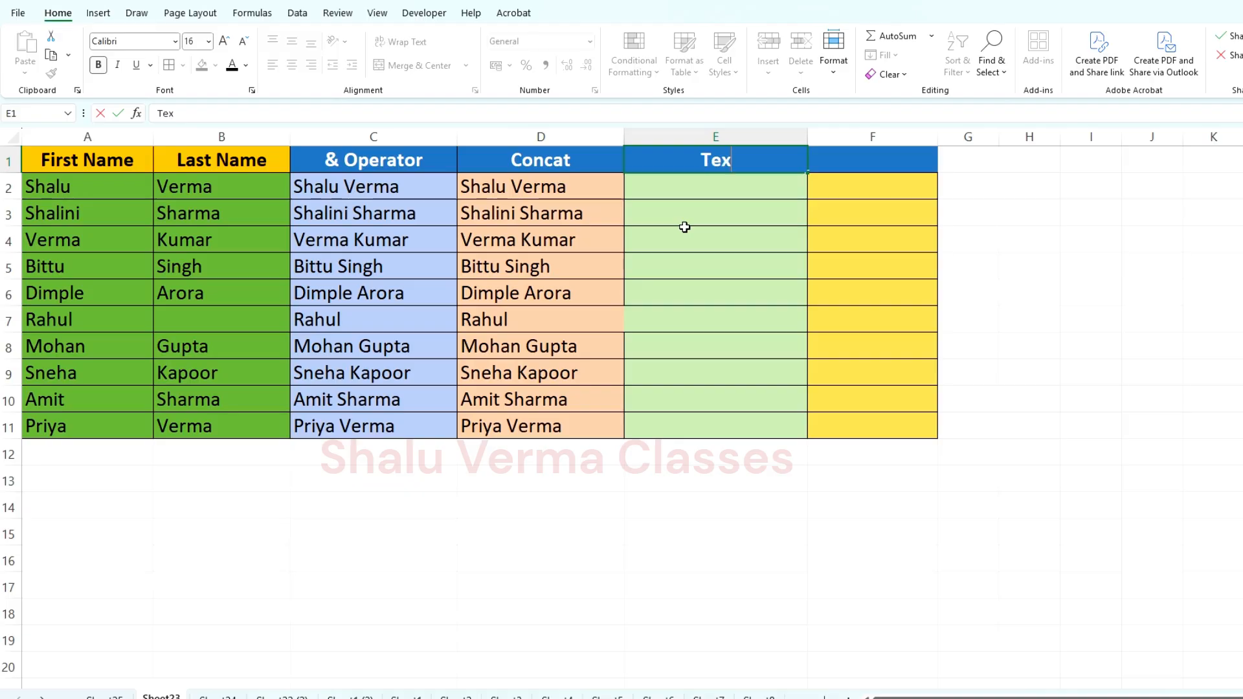
{"action": "type", "text": "tjoin"}
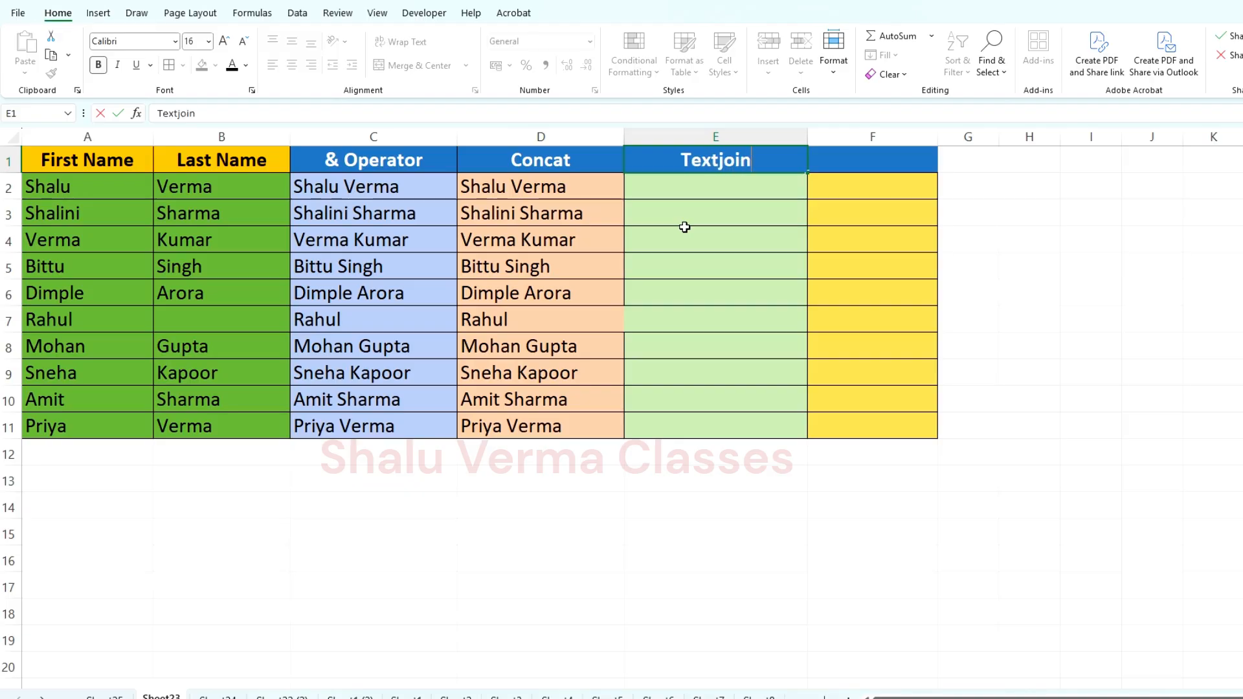
{"action": "key", "text": "Return"}
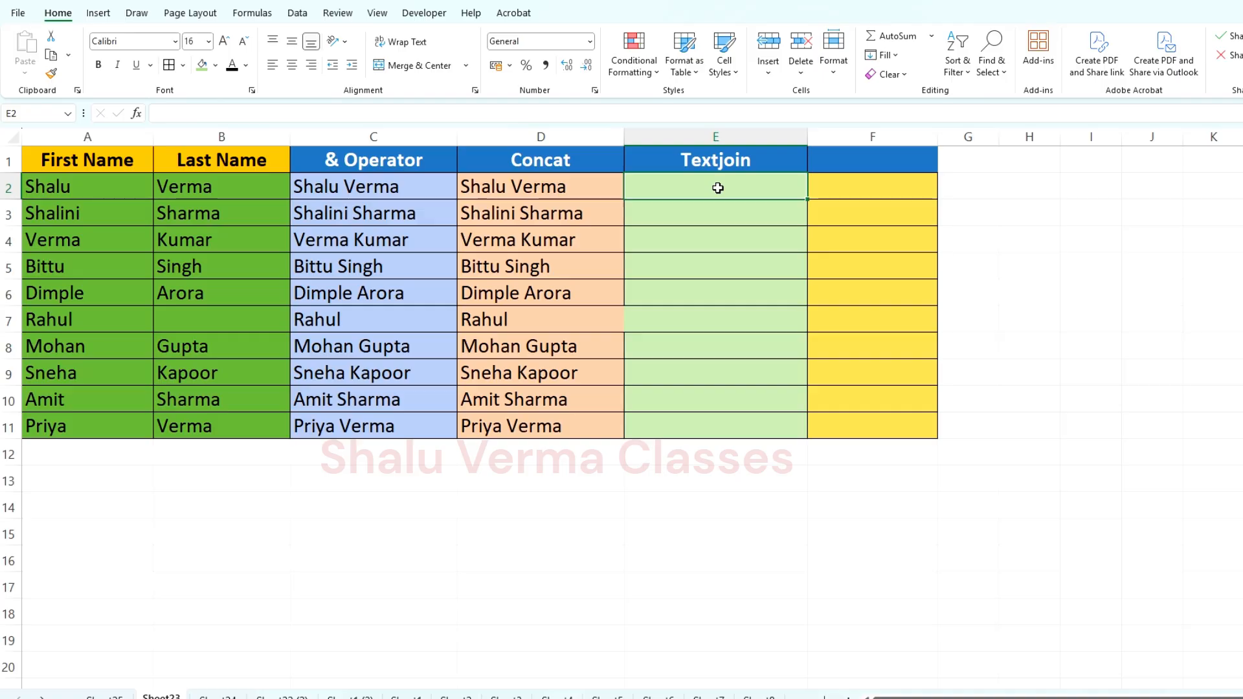
Enter the formula =TEXTJOIN(" ",True,A2,B2) in E2 to join the names with a space and ignore empty cells.
{"action": "type", "text": "=text"}
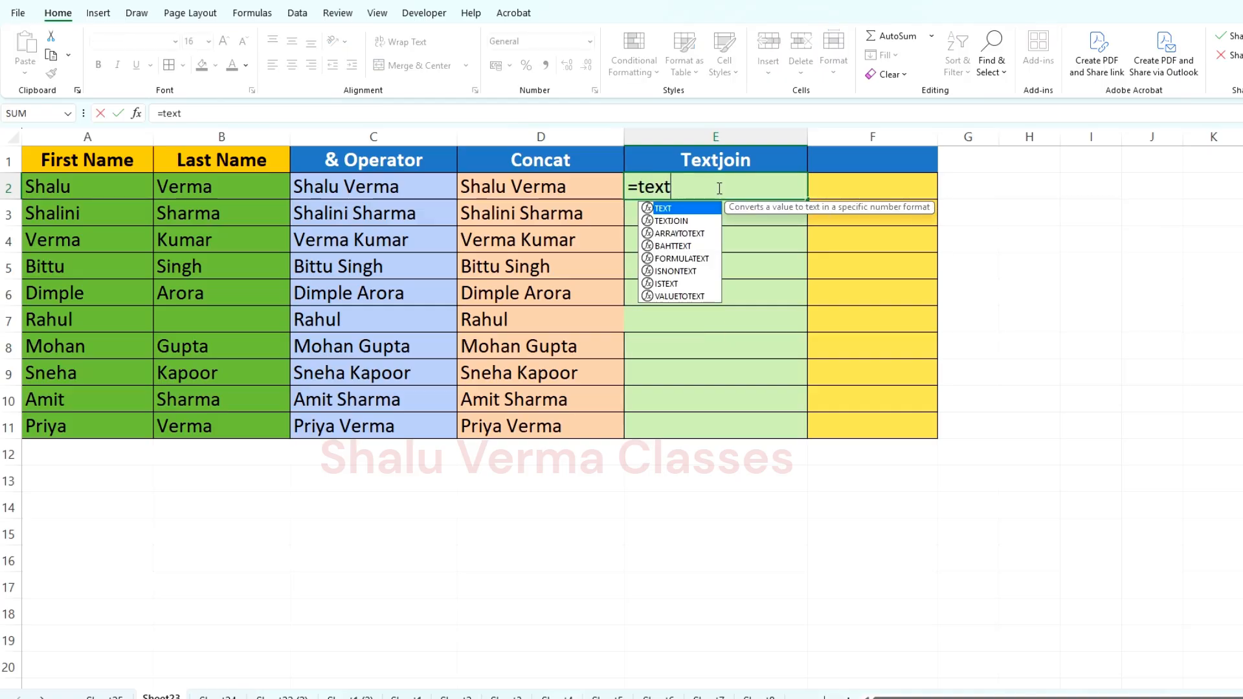
{"action": "type", "text": "j"}
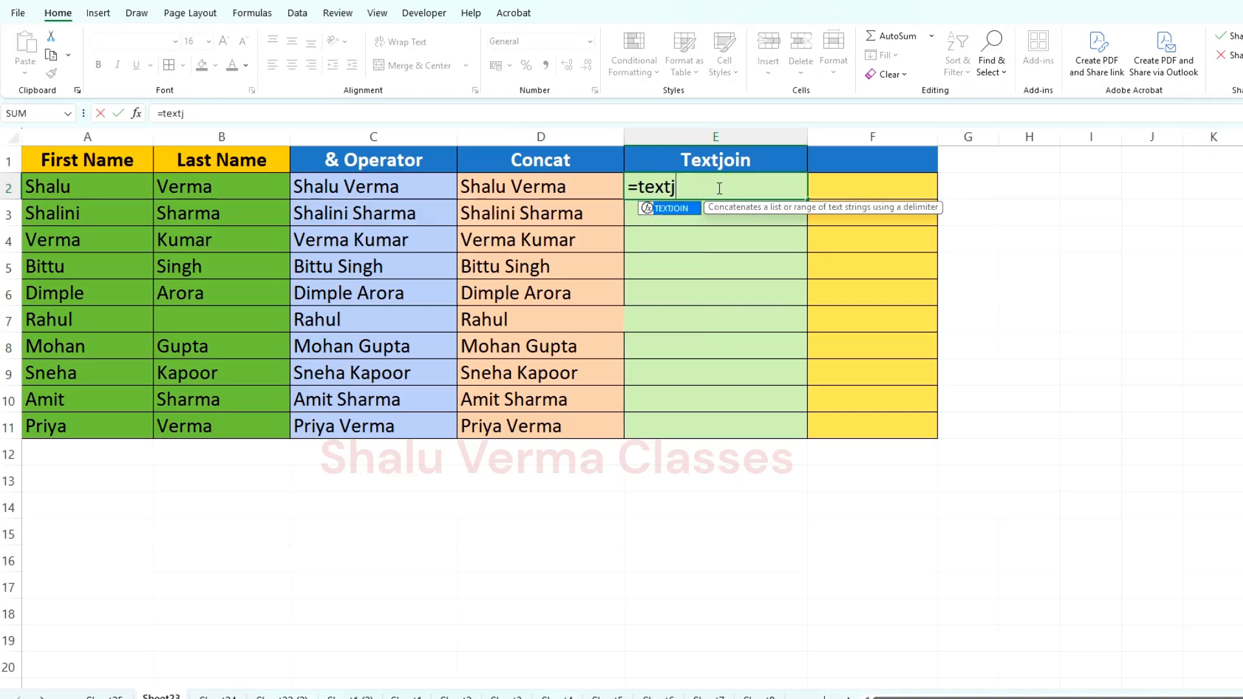
{"action": "key", "text": "Tab"}
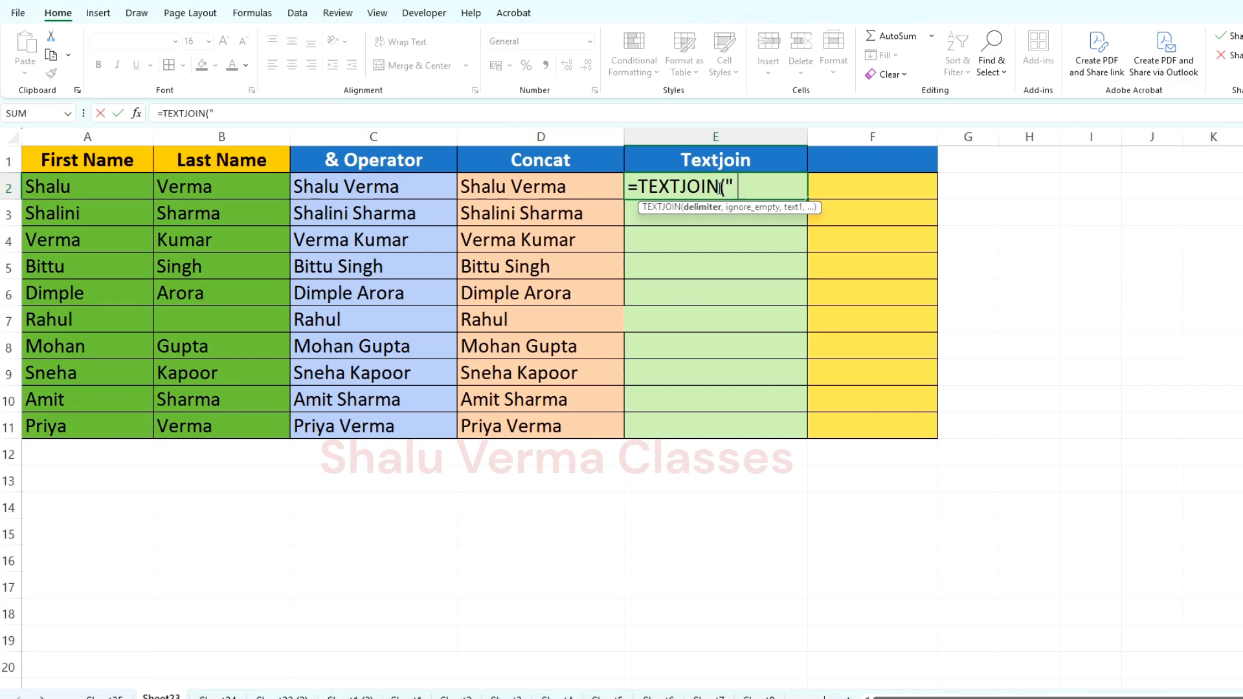
{"action": "type", "text": "\" \","}
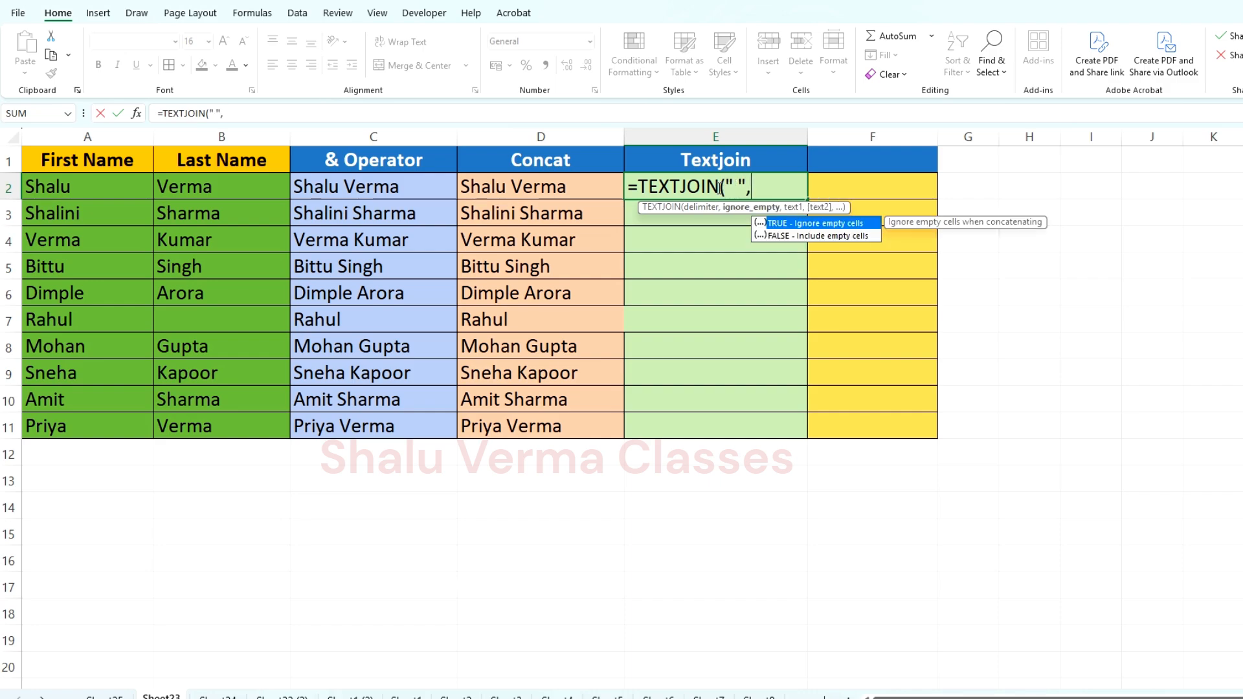
{"action": "type", "text": "True,"}
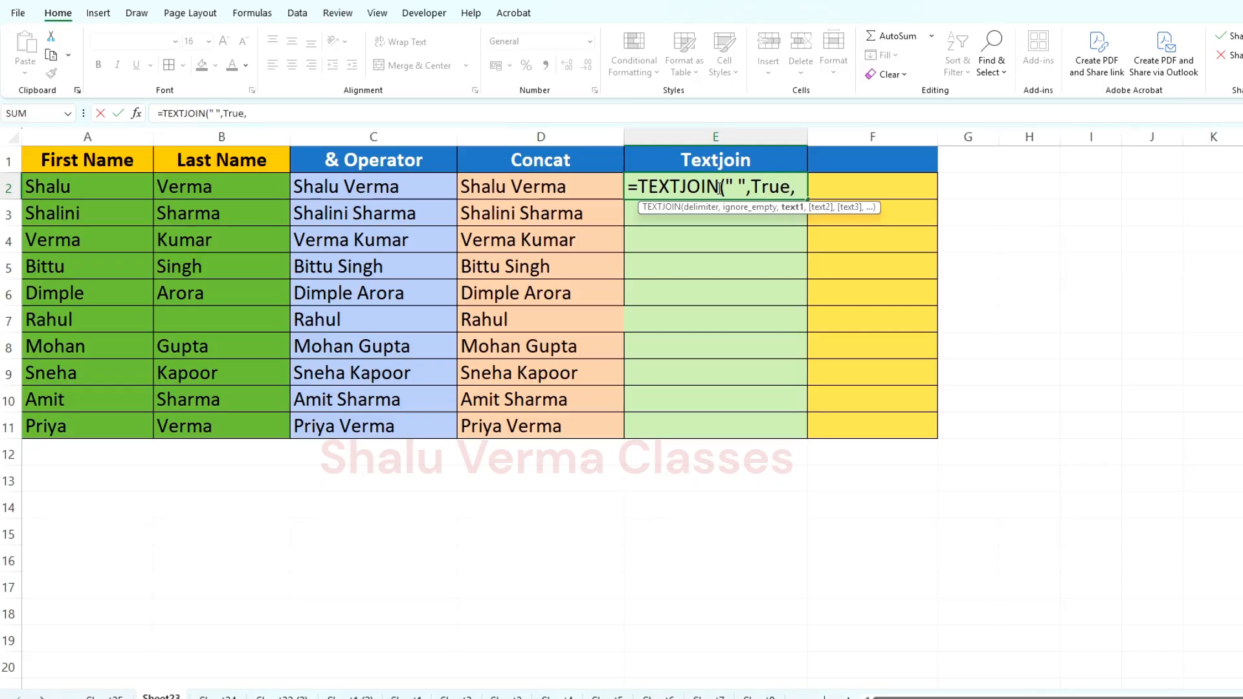
{"action": "left_click", "coordinate": [102, 189]}
{"action": "type", "text": ","}
{"action": "left_click", "coordinate": [199, 188]}
{"action": "type", "text": ")"}
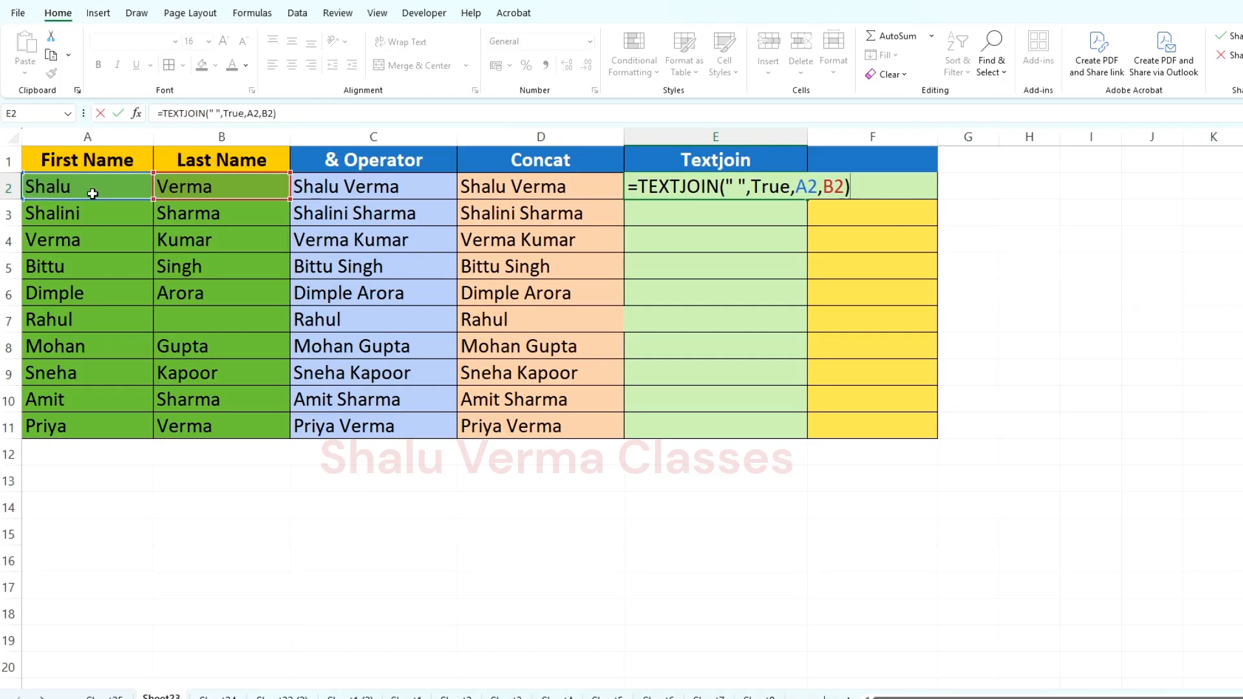
{"action": "key", "text": "Return"}
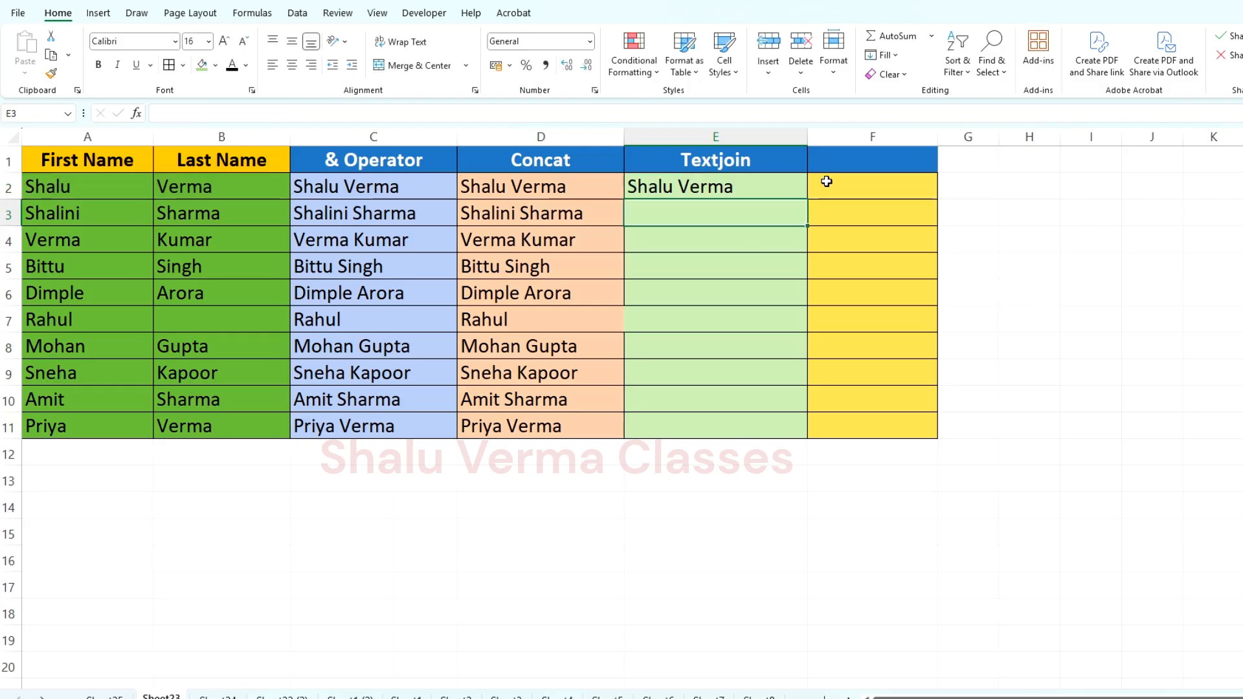
Fill the E2 formula down the Textjoin column through E11 and check the result in row 7.
{"action": "left_click", "coordinate": [740, 181]}
{"action": "left_click_drag", "start_coordinate": [810, 200], "coordinate": [793, 433]}
{"action": "left_click", "coordinate": [700, 319]}
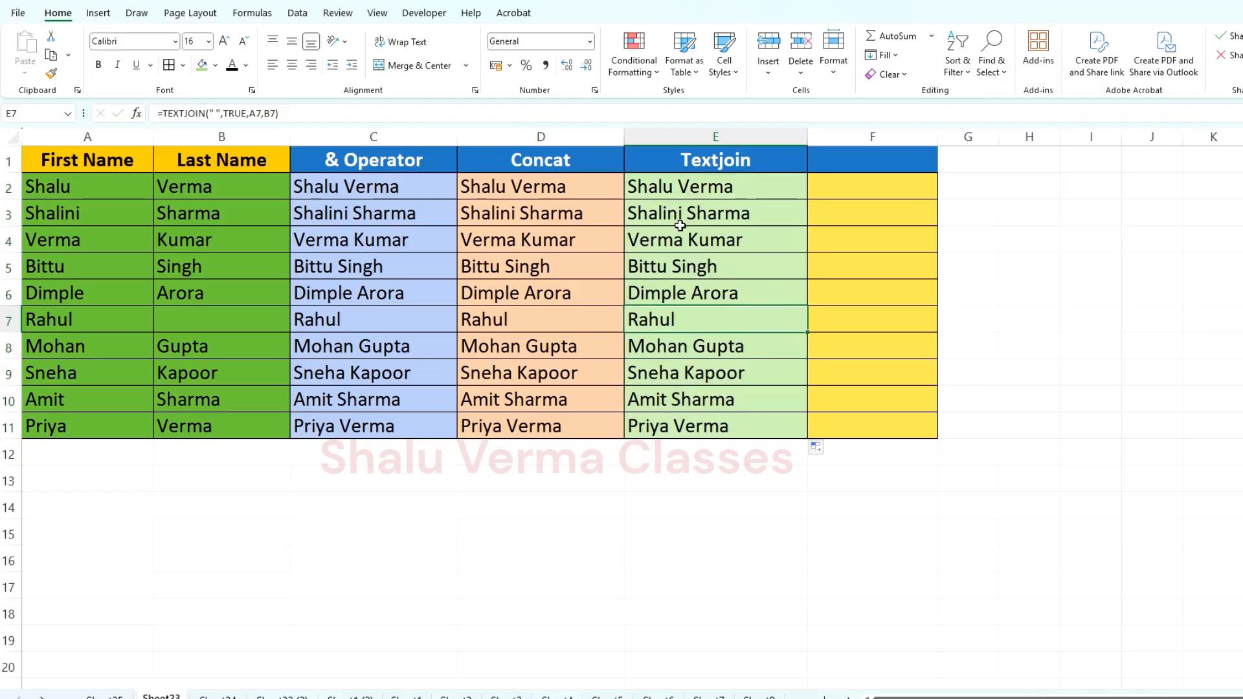
Compare the full names in rows 2 to 11 of the & Operator, Concat and Textjoin columns.
{"action": "left_click", "coordinate": [748, 195]}
{"action": "left_click", "coordinate": [207, 188]}
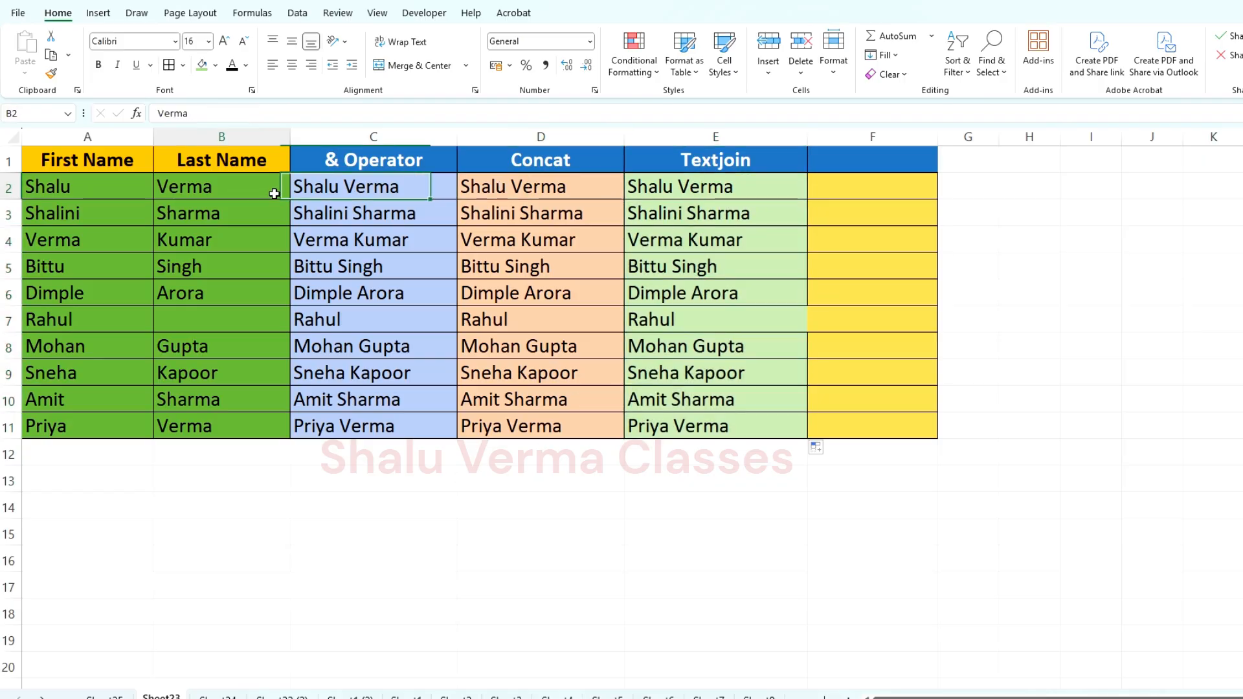
{"action": "left_click", "coordinate": [701, 330]}
{"action": "left_click_drag", "start_coordinate": [658, 173], "coordinate": [695, 428]}
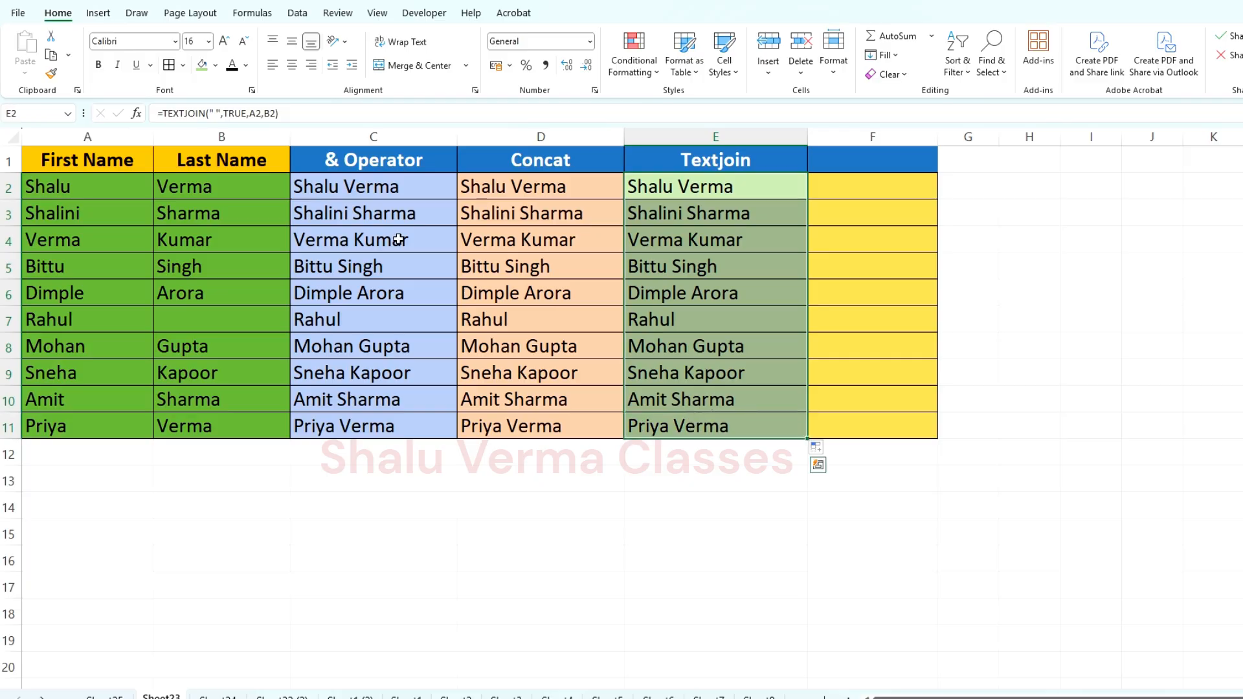
{"action": "left_click_drag", "start_coordinate": [371, 188], "coordinate": [406, 429]}
{"action": "left_click_drag", "start_coordinate": [546, 187], "coordinate": [550, 425]}
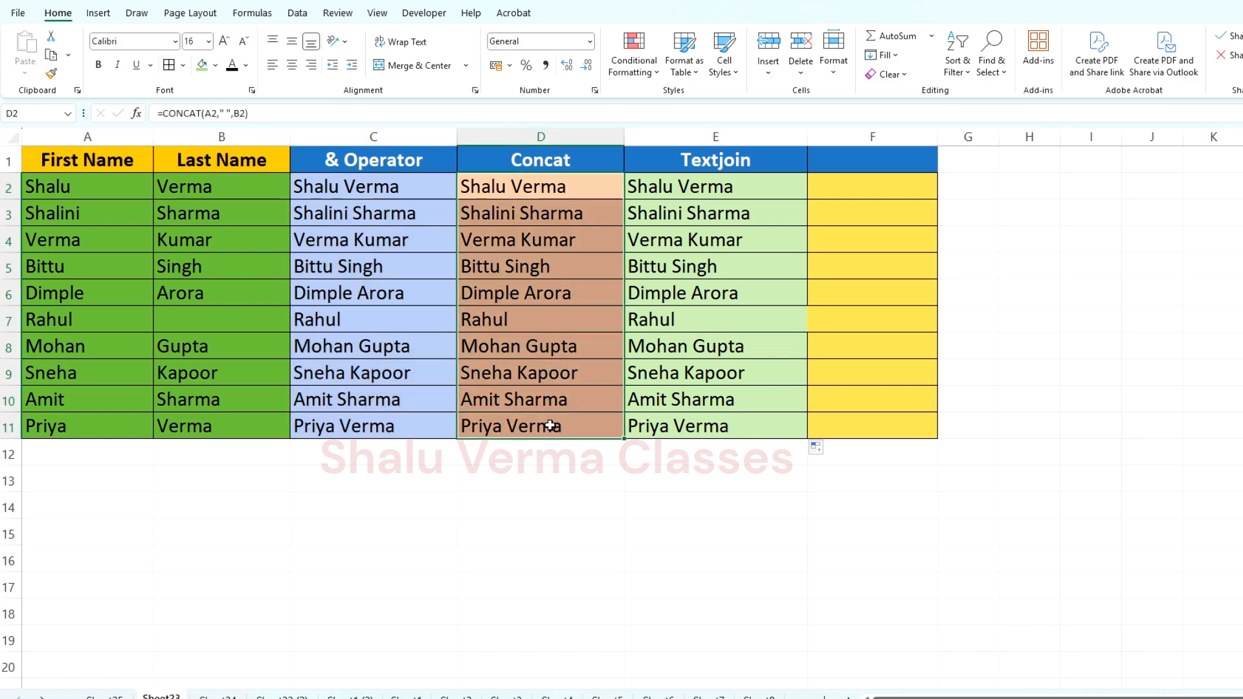
{"action": "left_click_drag", "start_coordinate": [729, 191], "coordinate": [728, 415]}
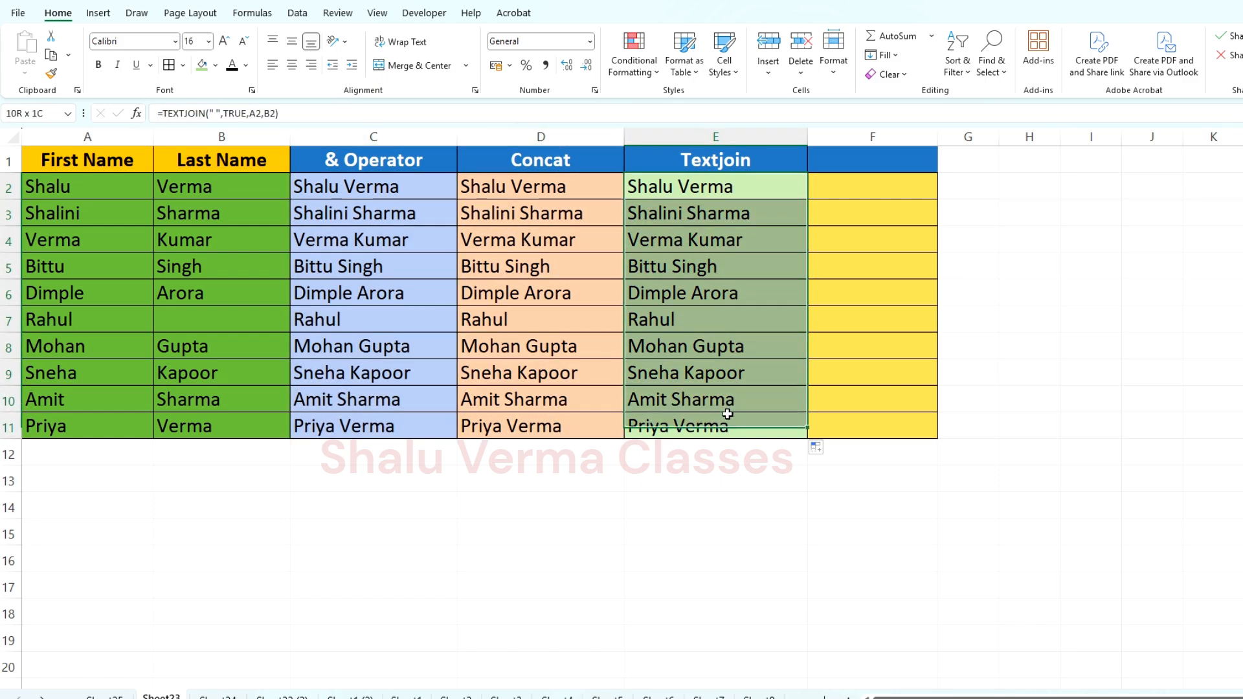
Inspect the TEXTJOIN formulas in E5 and E3, leaving them as they are.
{"action": "double_click", "coordinate": [700, 267]}
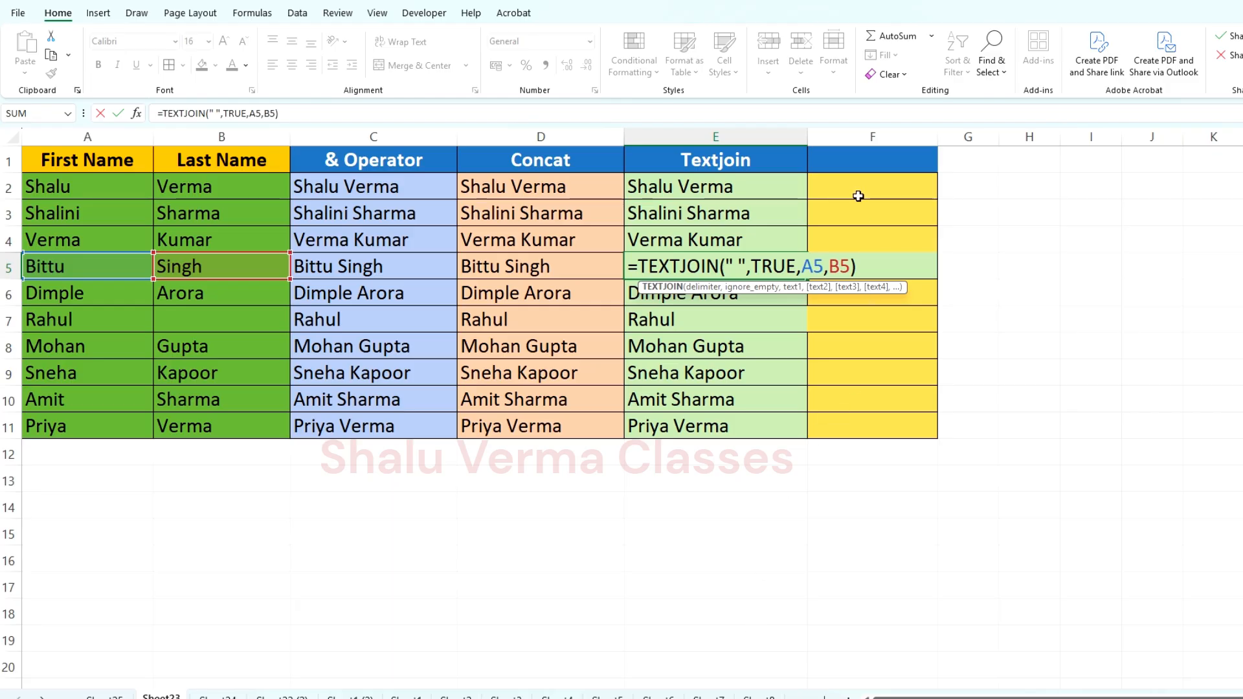
{"action": "key", "text": "ctrl+Return"}
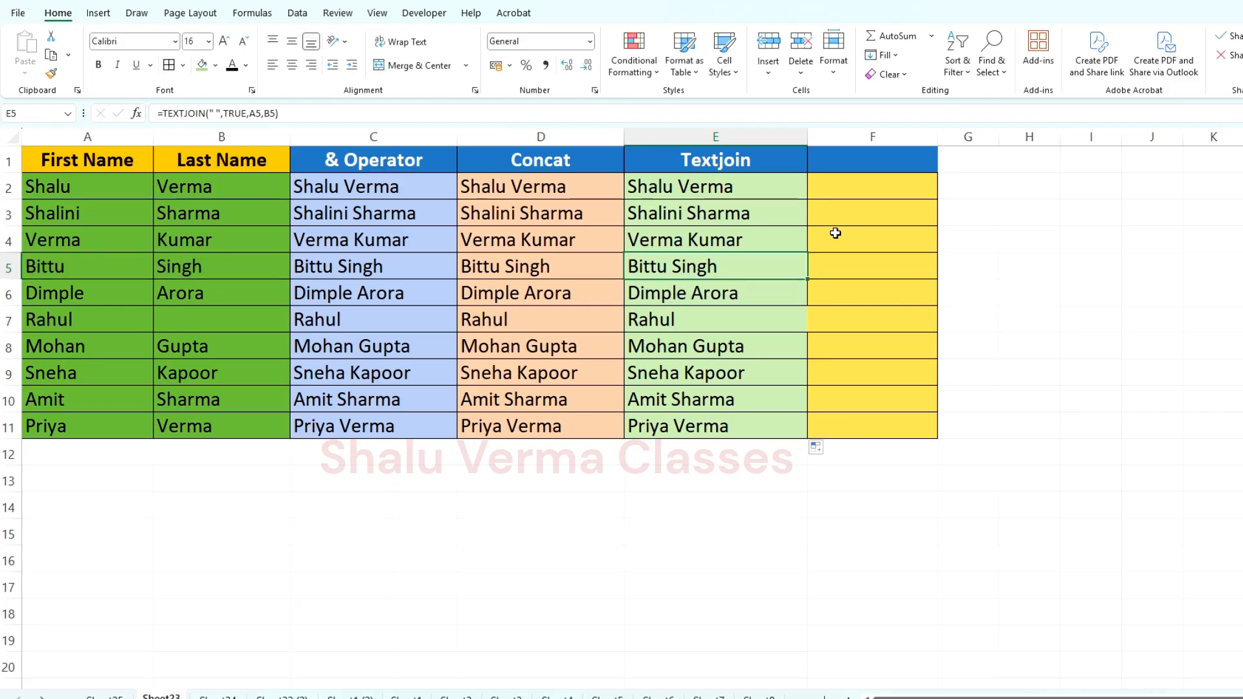
{"action": "left_click", "coordinate": [835, 233]}
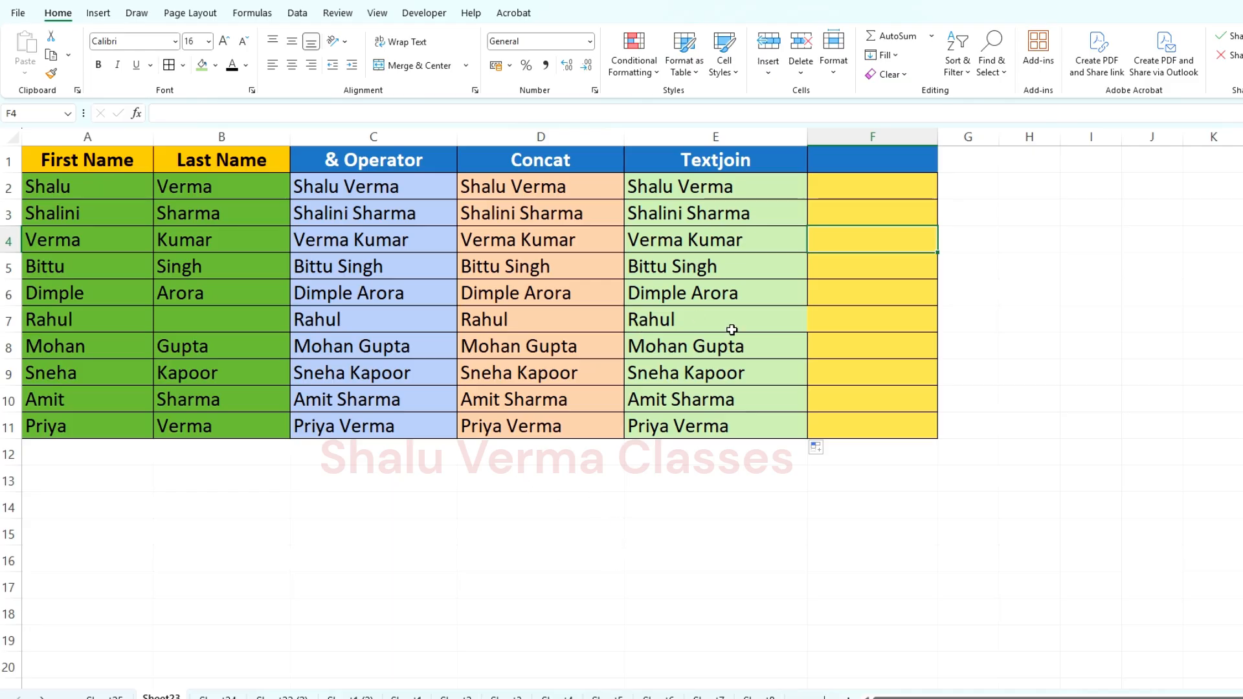
{"action": "left_click", "coordinate": [879, 164]}
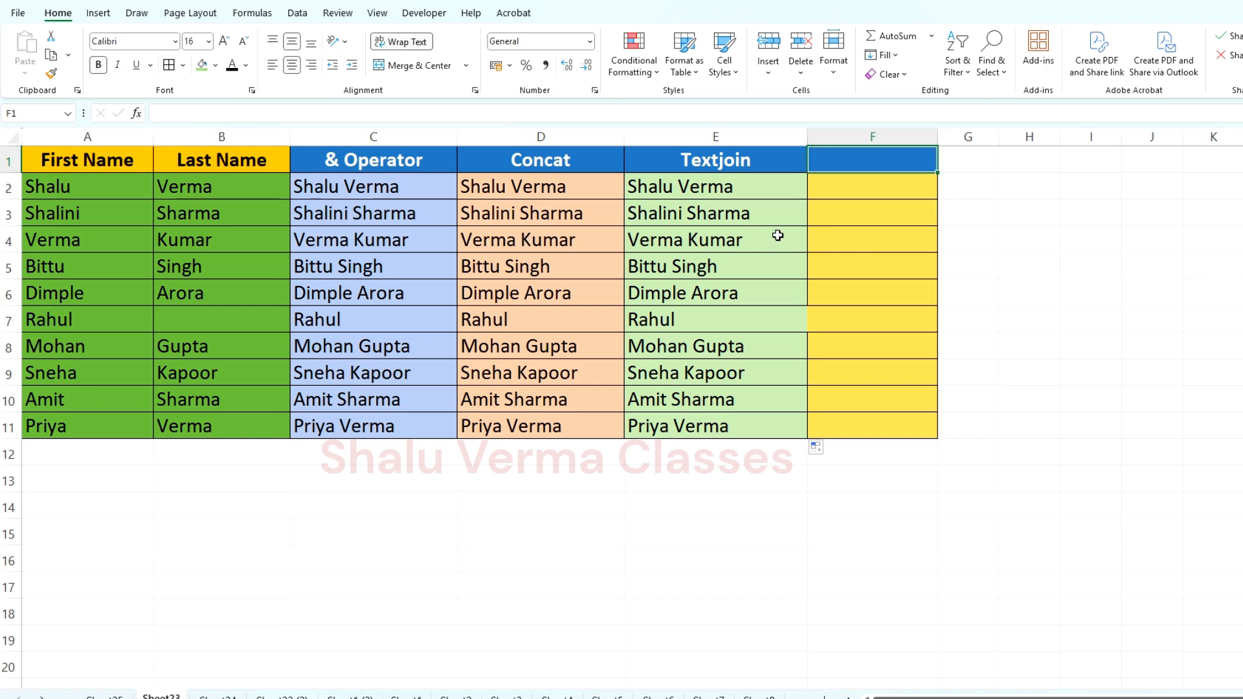
{"action": "left_click", "coordinate": [757, 222]}
{"action": "double_click", "coordinate": [757, 222]}
{"action": "key", "text": "Escape"}
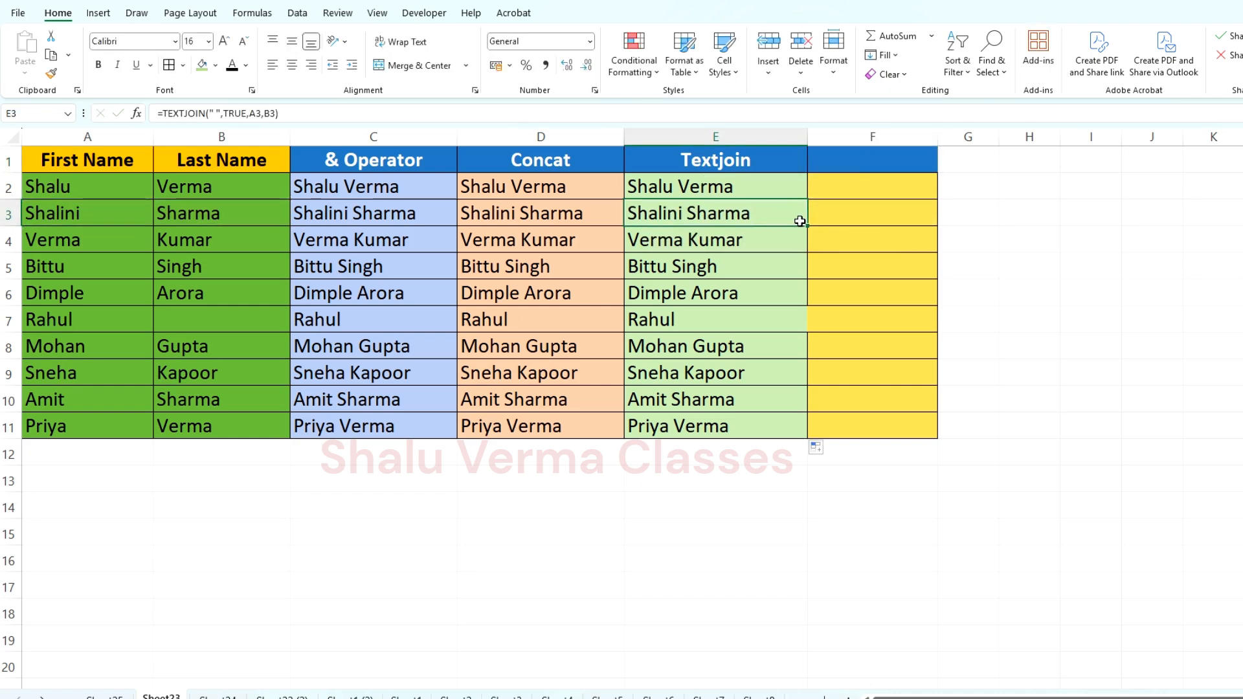
Enter the heading Proper in cell F1.
{"action": "left_click", "coordinate": [888, 163]}
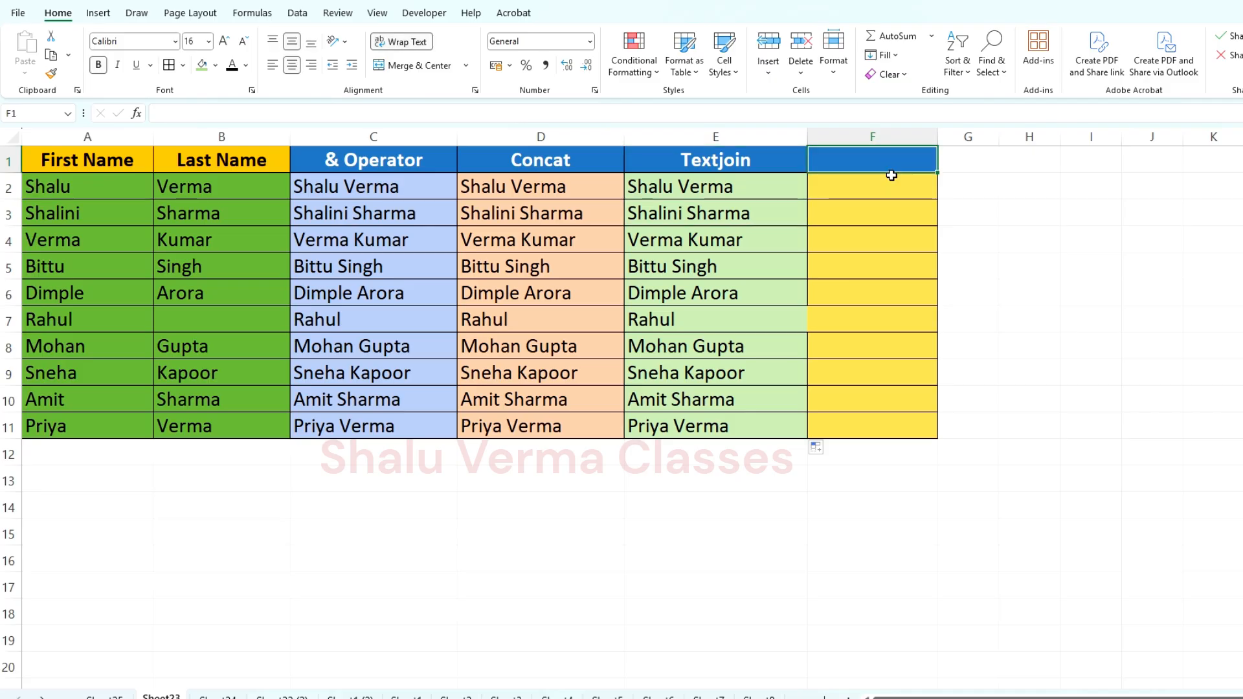
{"action": "key", "text": "F2"}
{"action": "type", "text": "Prop"}
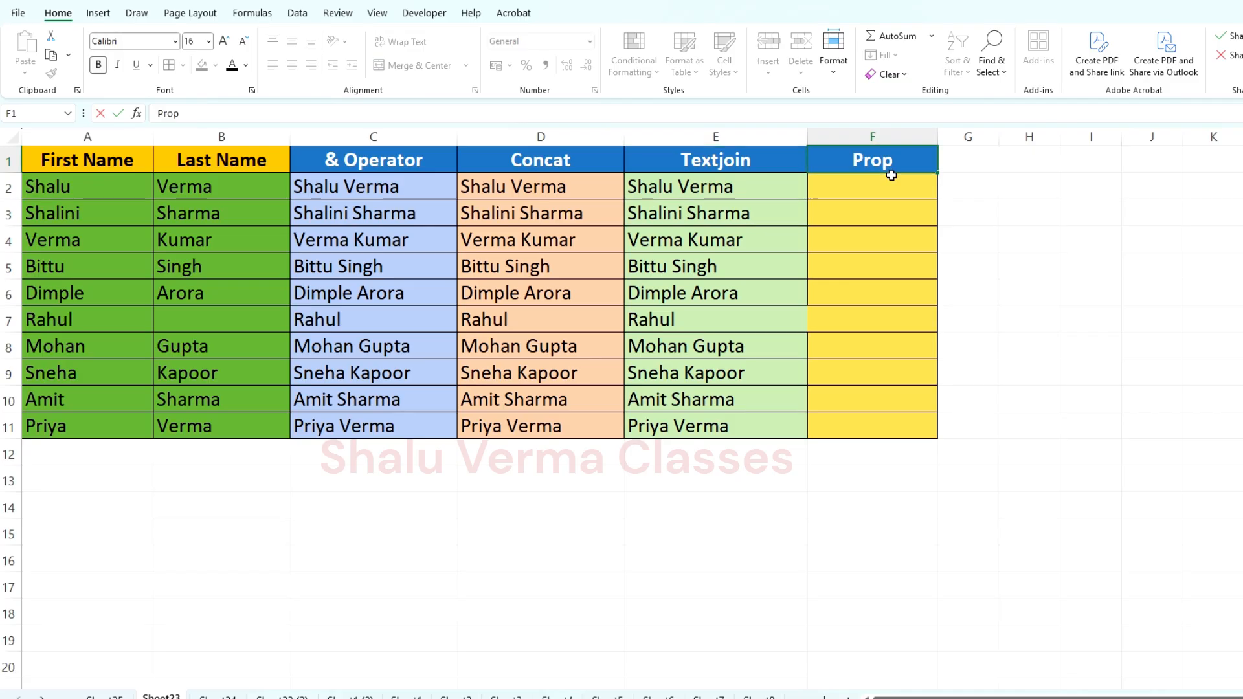
{"action": "type", "text": "er"}
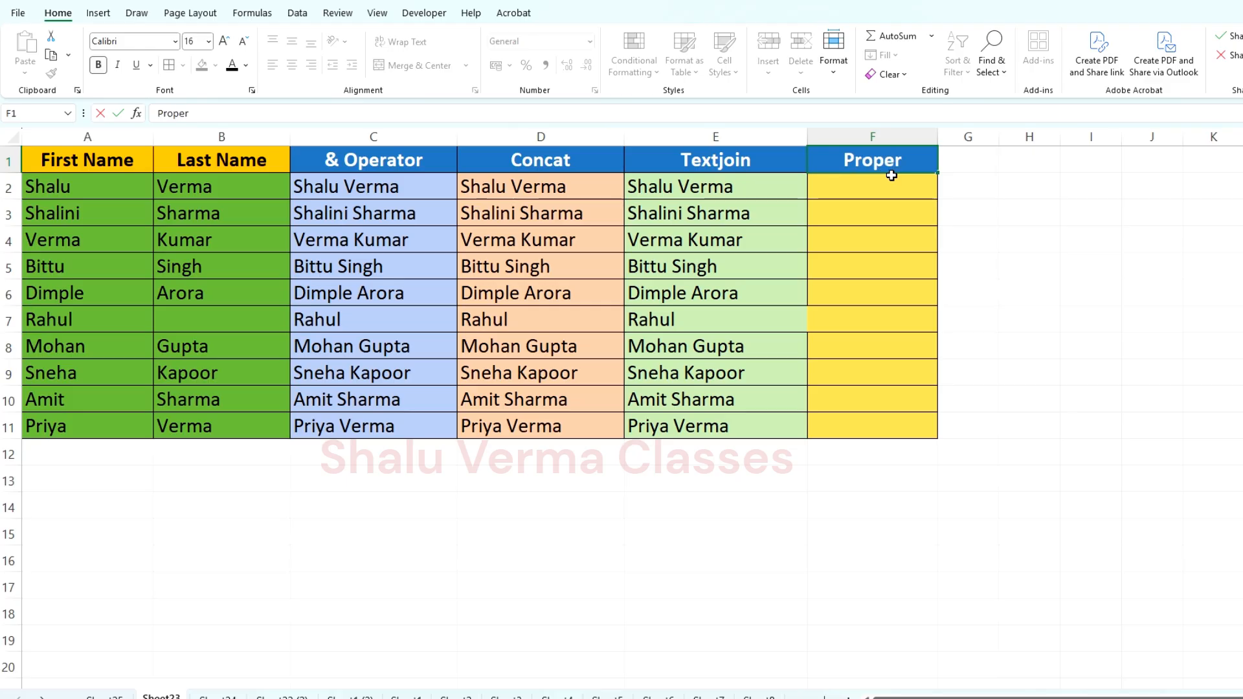
{"action": "key", "text": "Return"}
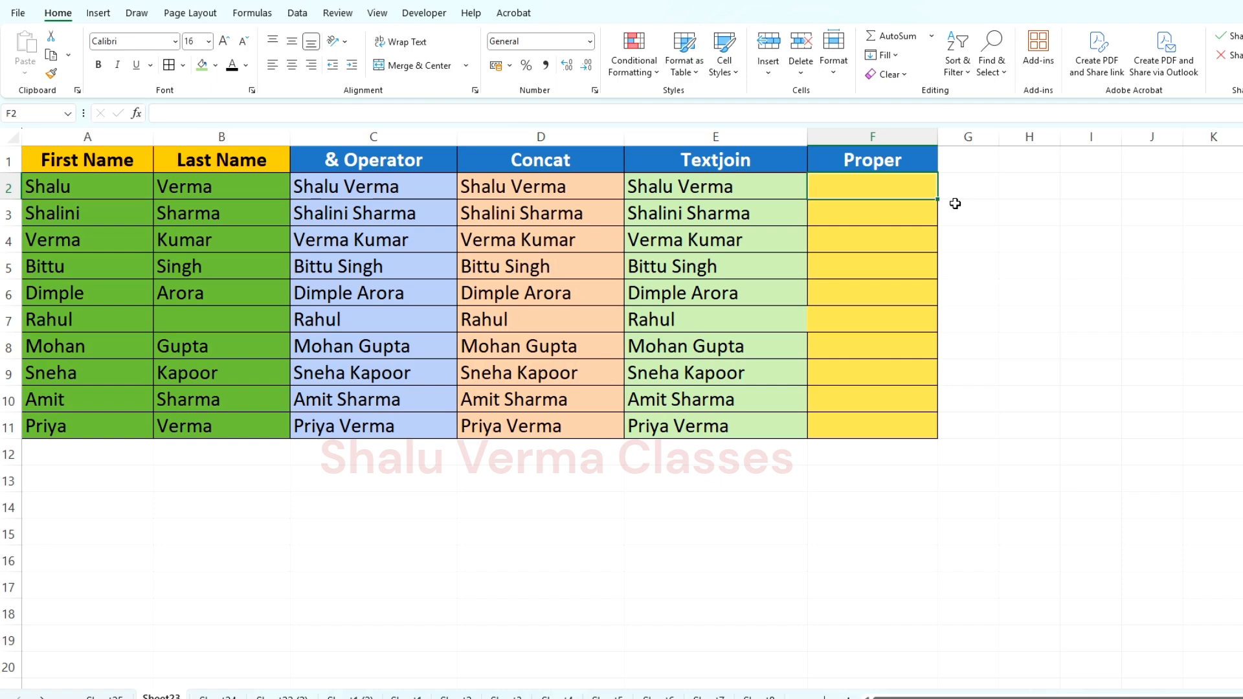
Enter the formula =PROPER(E2) in F2 and fill it down the Proper column through F11.
{"action": "type", "text": "=proper"}
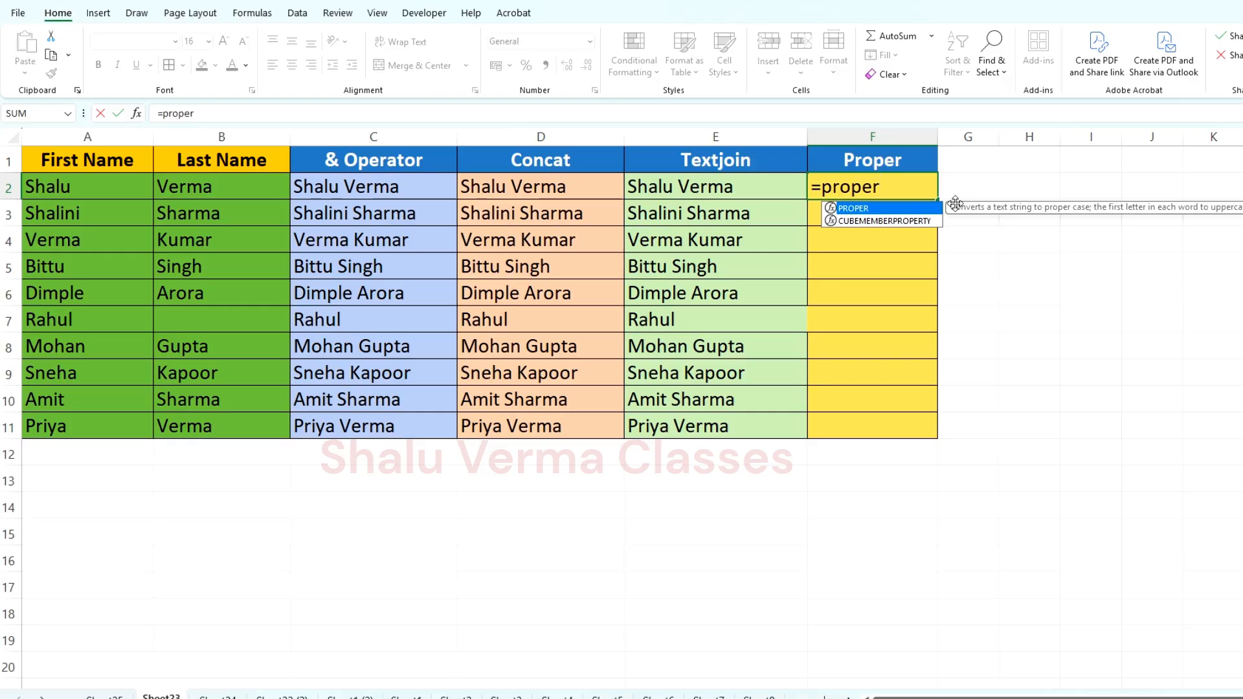
{"action": "key", "text": "Tab"}
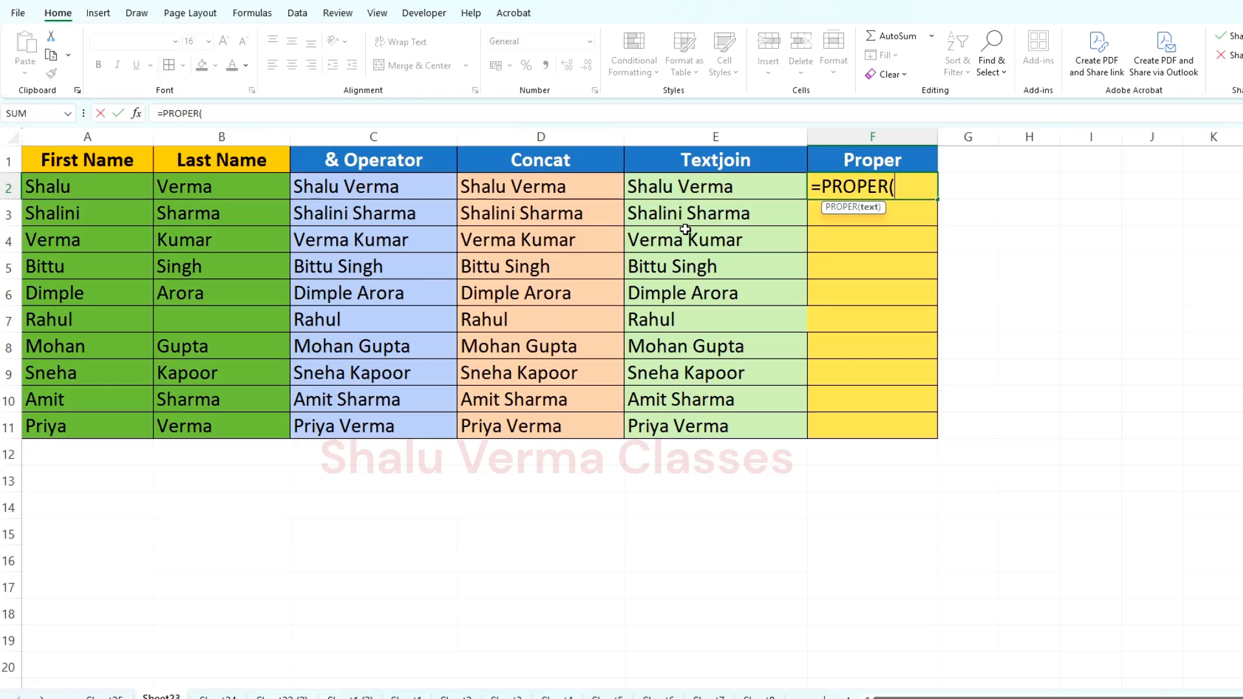
{"action": "left_click", "coordinate": [735, 189]}
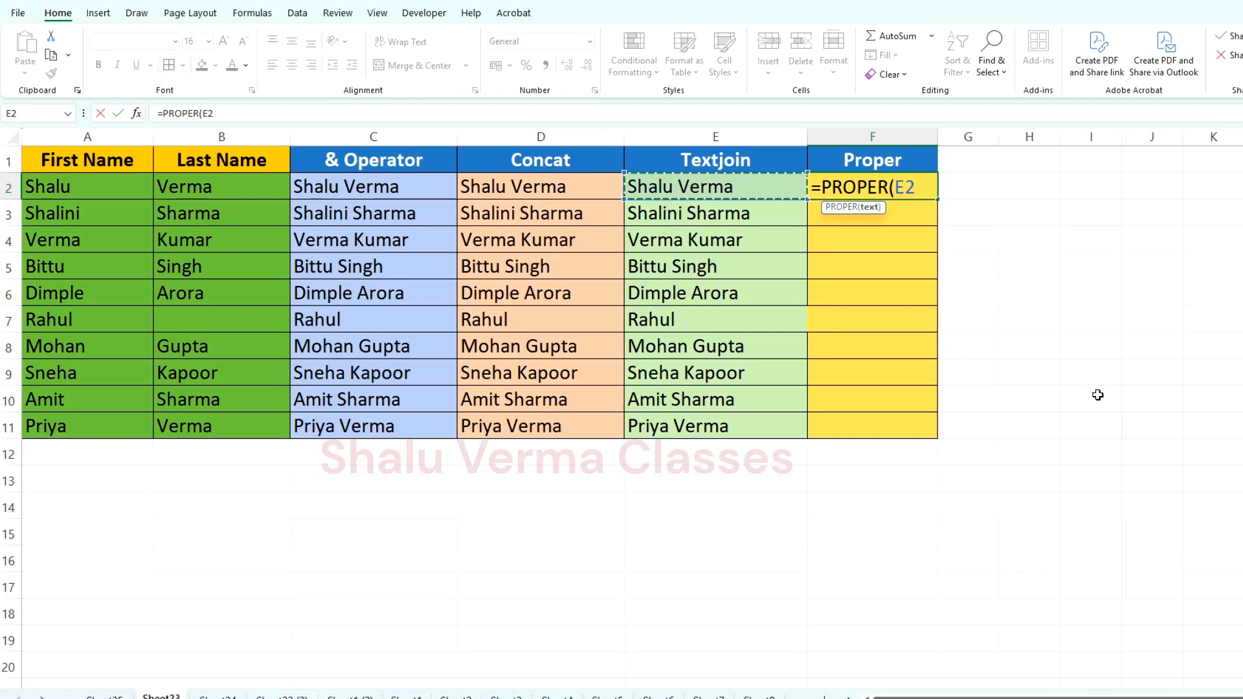
{"action": "type", "text": ")"}
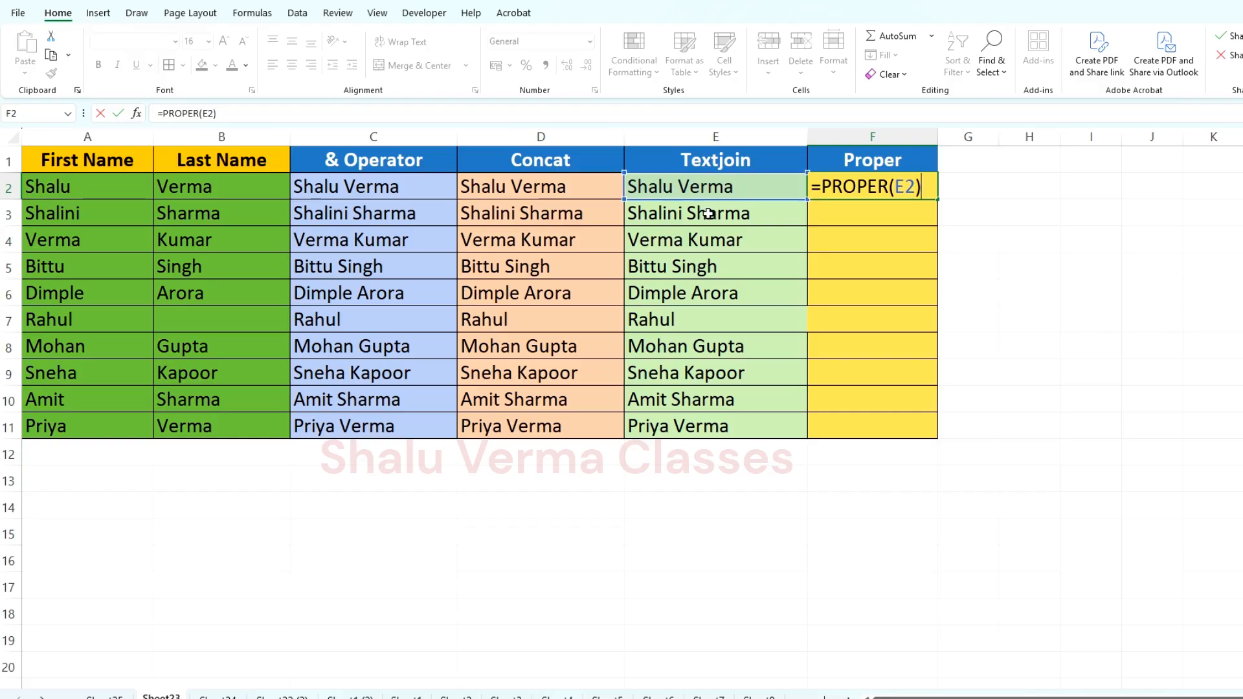
{"action": "key", "text": "Return"}
{"action": "left_click", "coordinate": [897, 189]}
{"action": "double_click", "coordinate": [938, 199]}
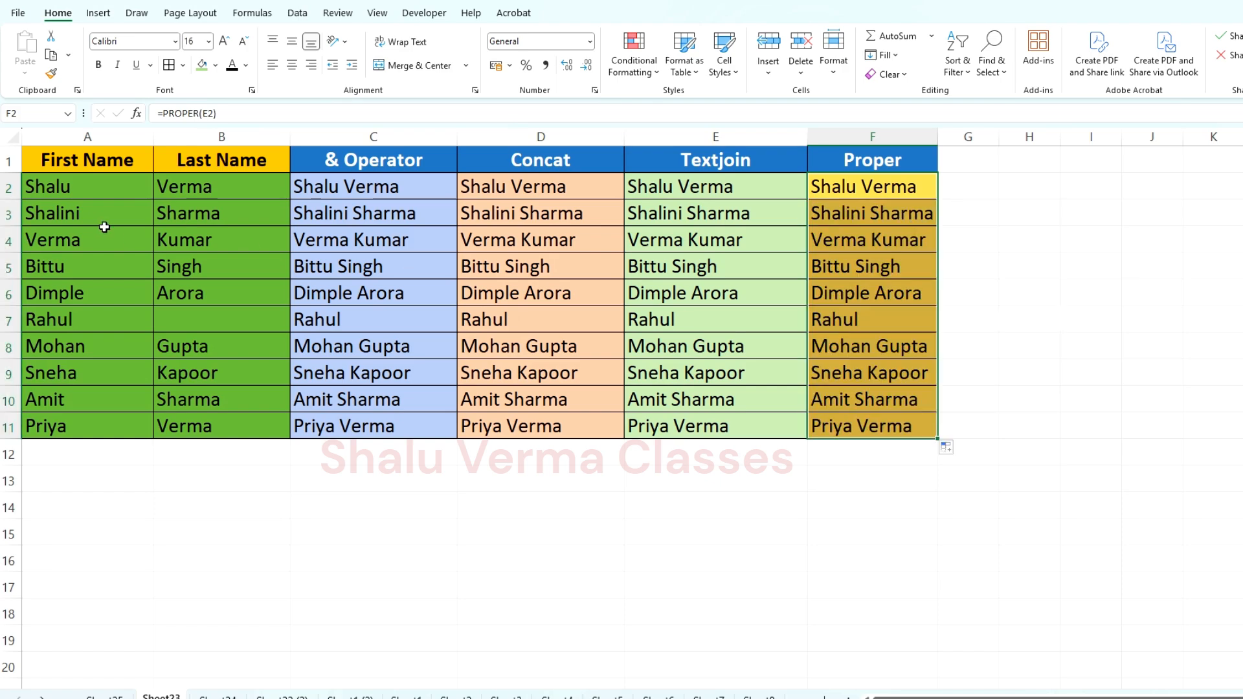
Change the first letter of the first name in A2 to lowercase to test the PROPER formula.
{"action": "double_click", "coordinate": [35, 187]}
{"action": "key", "text": "BackSpace"}
{"action": "type", "text": "s"}
{"action": "key", "text": "Tab"}
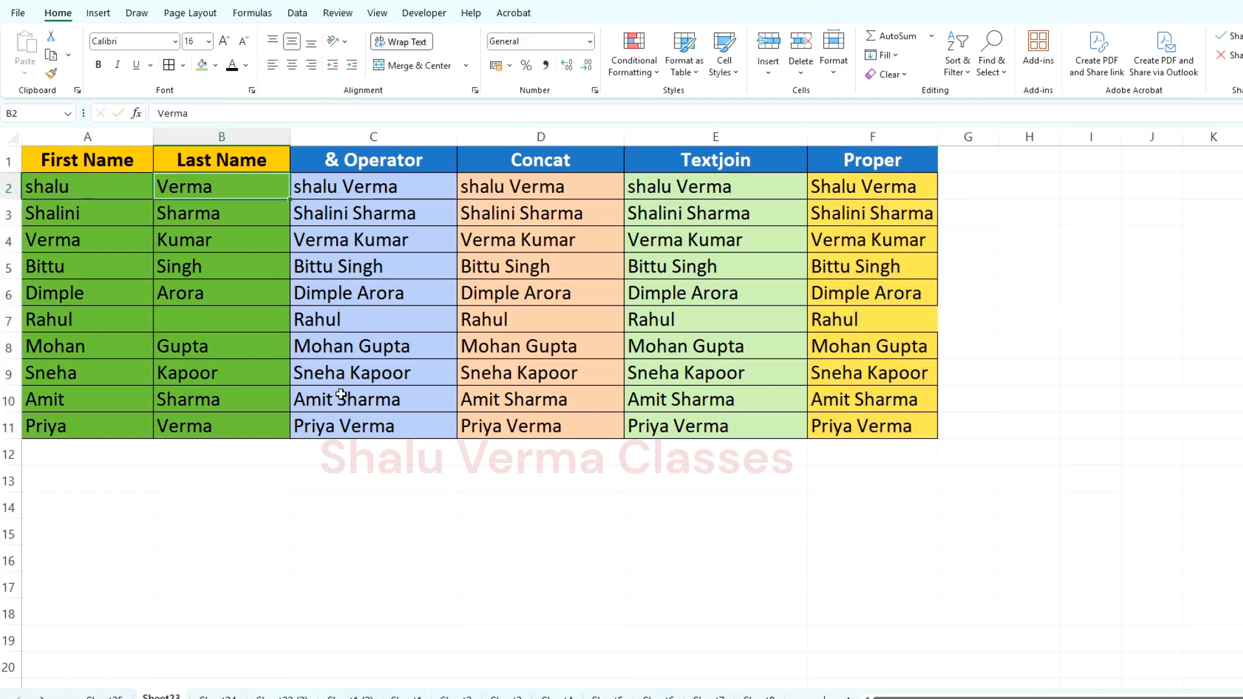
Compare the capitalization of the row 2 results across the & Operator, Concat, Textjoin and Proper columns.
{"action": "key", "text": "Right"}
{"action": "key", "text": "Right"}
{"action": "key", "text": "Right"}
{"action": "key", "text": "Left"}
{"action": "key", "text": "Left"}
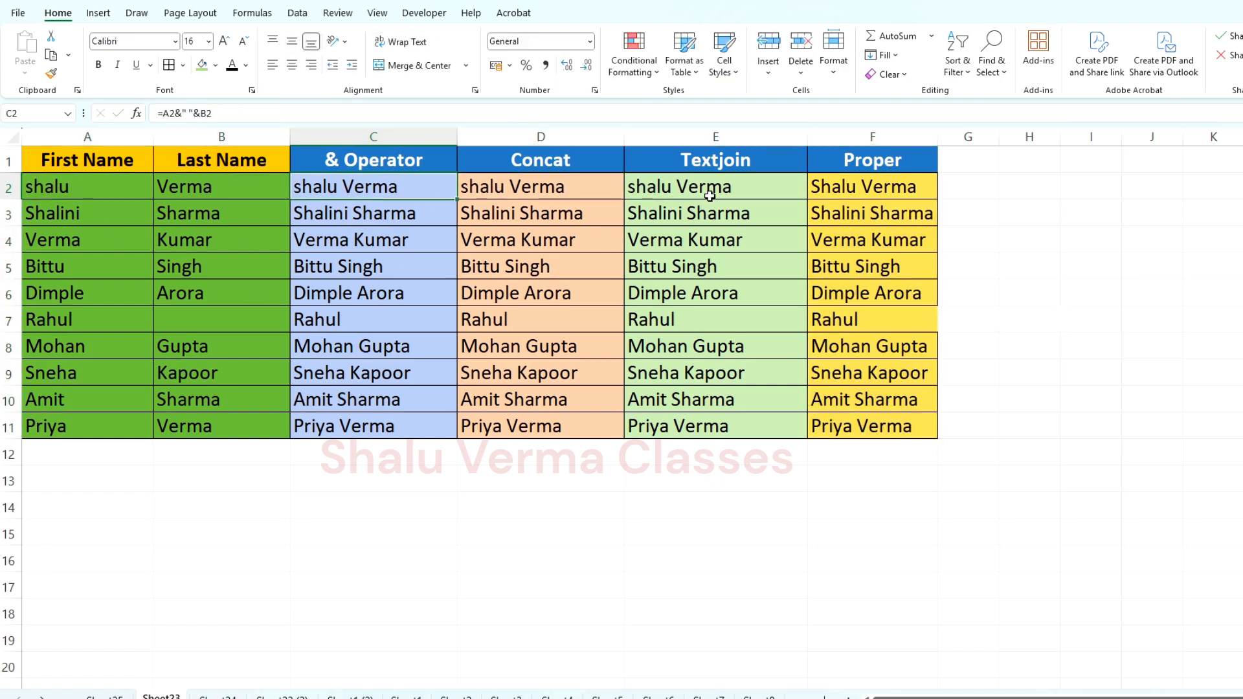
{"action": "left_click", "coordinate": [544, 182]}
{"action": "left_click", "coordinate": [801, 184]}
{"action": "left_click", "coordinate": [899, 196]}
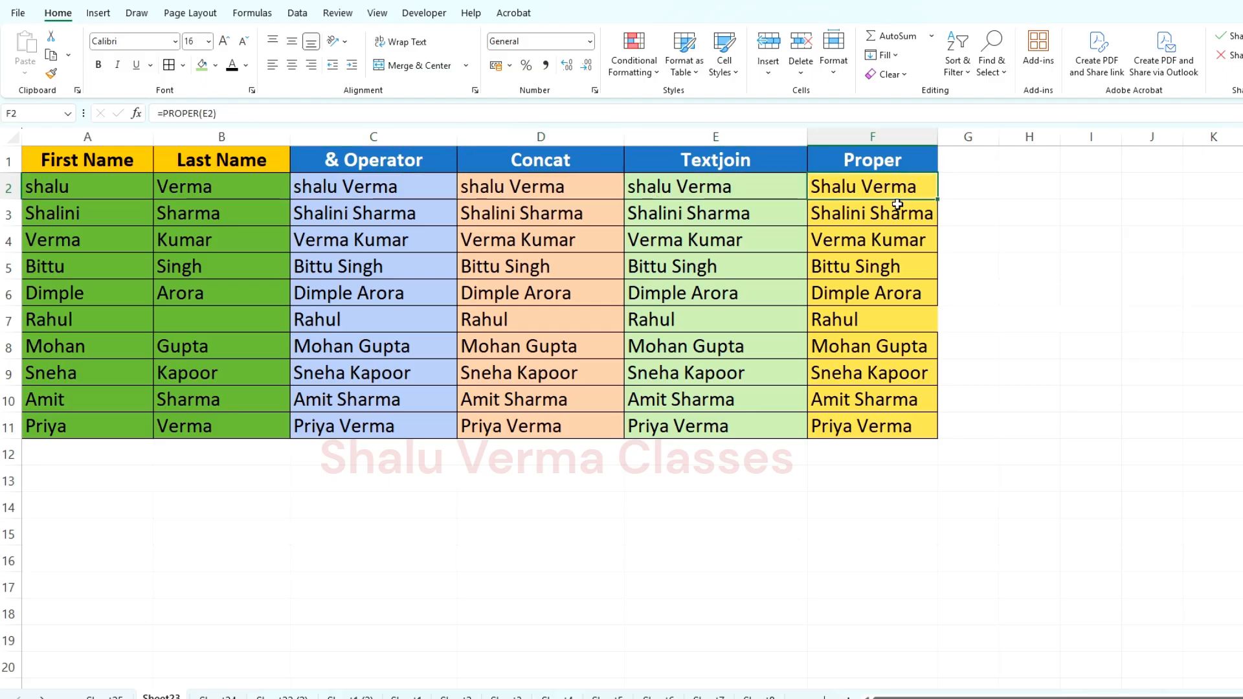
Make the first letters of the first name in A3 and last name in B3 lowercase, and check the result in F3.
{"action": "left_click", "coordinate": [84, 210]}
{"action": "double_click", "coordinate": [108, 219]}
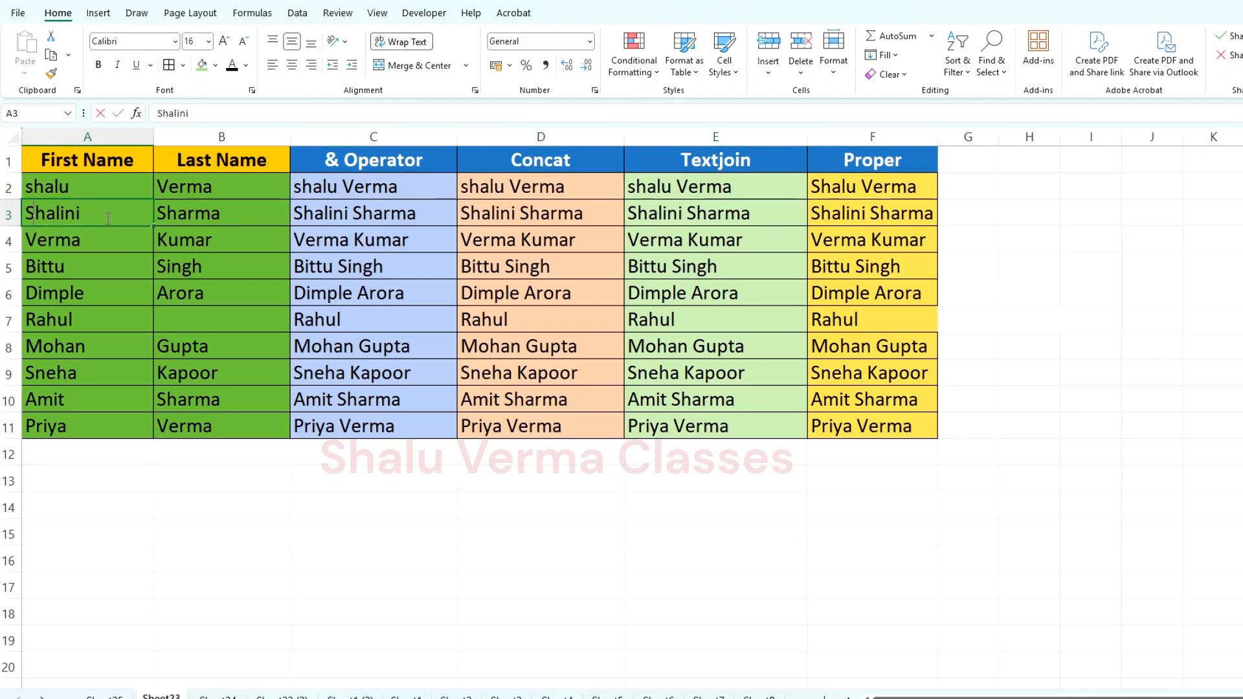
{"action": "key", "text": "BackSpace"}
{"action": "type", "text": "s"}
{"action": "key", "text": "Tab"}
{"action": "type", "text": "sharma"}
{"action": "left_click", "coordinate": [825, 222]}
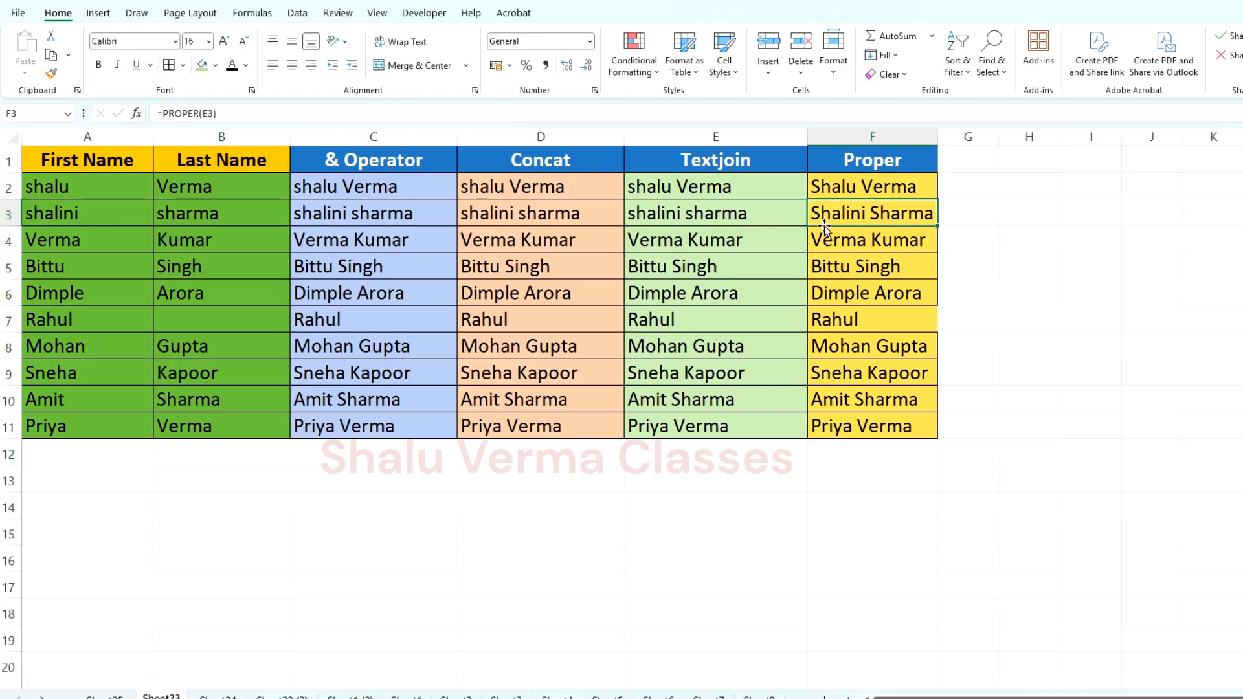
Undo the lowercase test edits to the names in A2, A3 and B3.
{"action": "key", "text": "ctrl+z"}
{"action": "key", "text": "ctrl+z"}
{"action": "key", "text": "ctrl+z"}
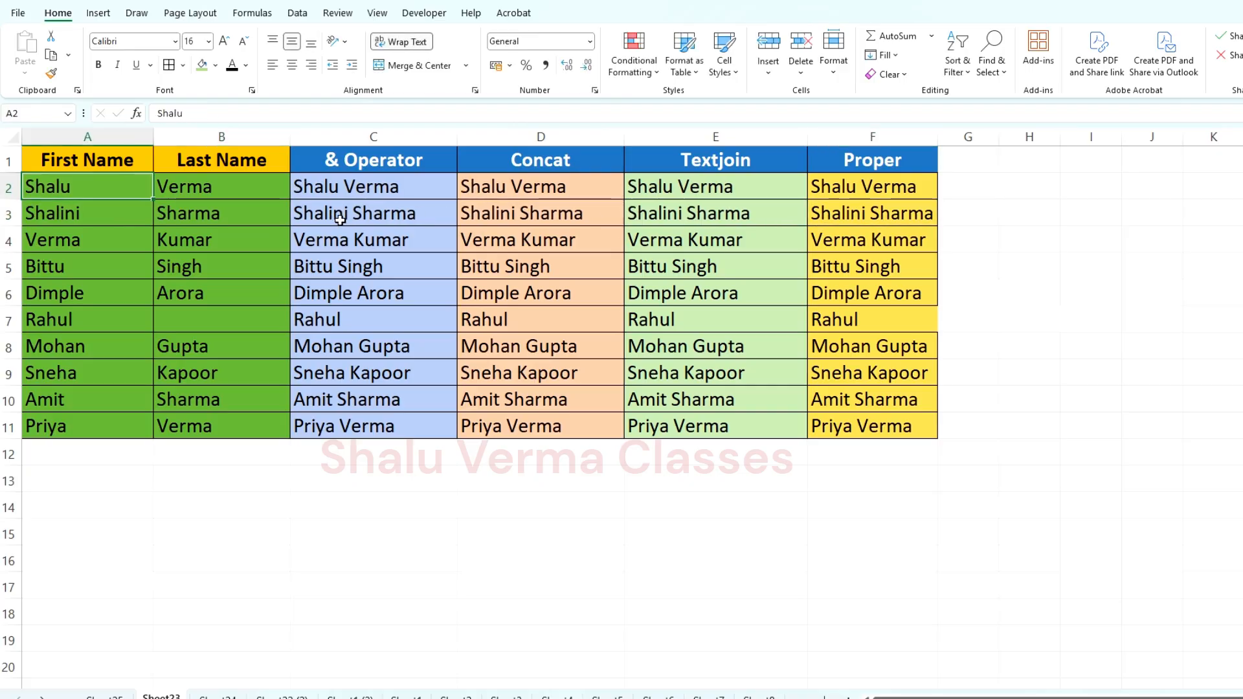
Review the restored names and the combined results in the Proper, Textjoin and Concat columns.
{"action": "left_click", "coordinate": [253, 216]}
{"action": "left_click", "coordinate": [902, 224]}
{"action": "left_click", "coordinate": [917, 344]}
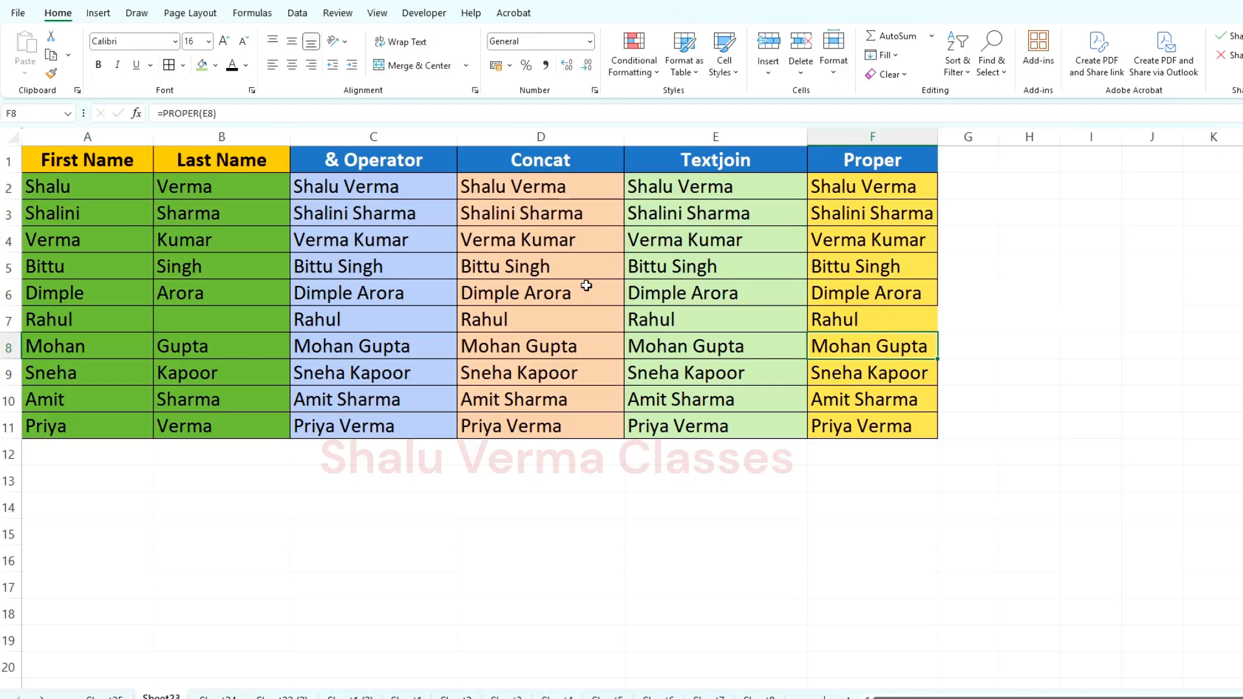
{"action": "left_click", "coordinate": [549, 284]}
{"action": "left_click", "coordinate": [722, 161]}
{"action": "left_click_drag", "start_coordinate": [722, 161], "coordinate": [722, 424]}
{"action": "left_click", "coordinate": [570, 215]}
{"action": "left_click", "coordinate": [560, 162]}
Widen column G and enter the header "Proper Data" in G1.
{"action": "left_click_drag", "start_coordinate": [999, 138], "coordinate": [1150, 153]}
{"action": "left_click", "coordinate": [1084, 161]}
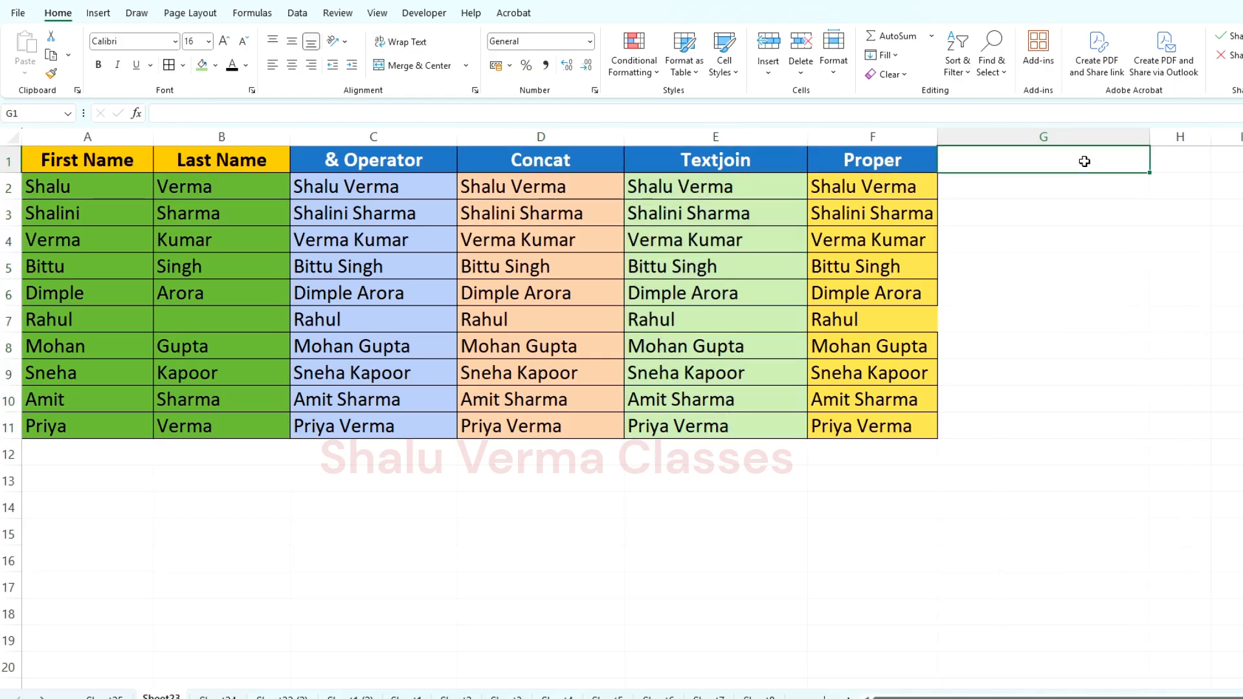
{"action": "type", "text": "Pro"}
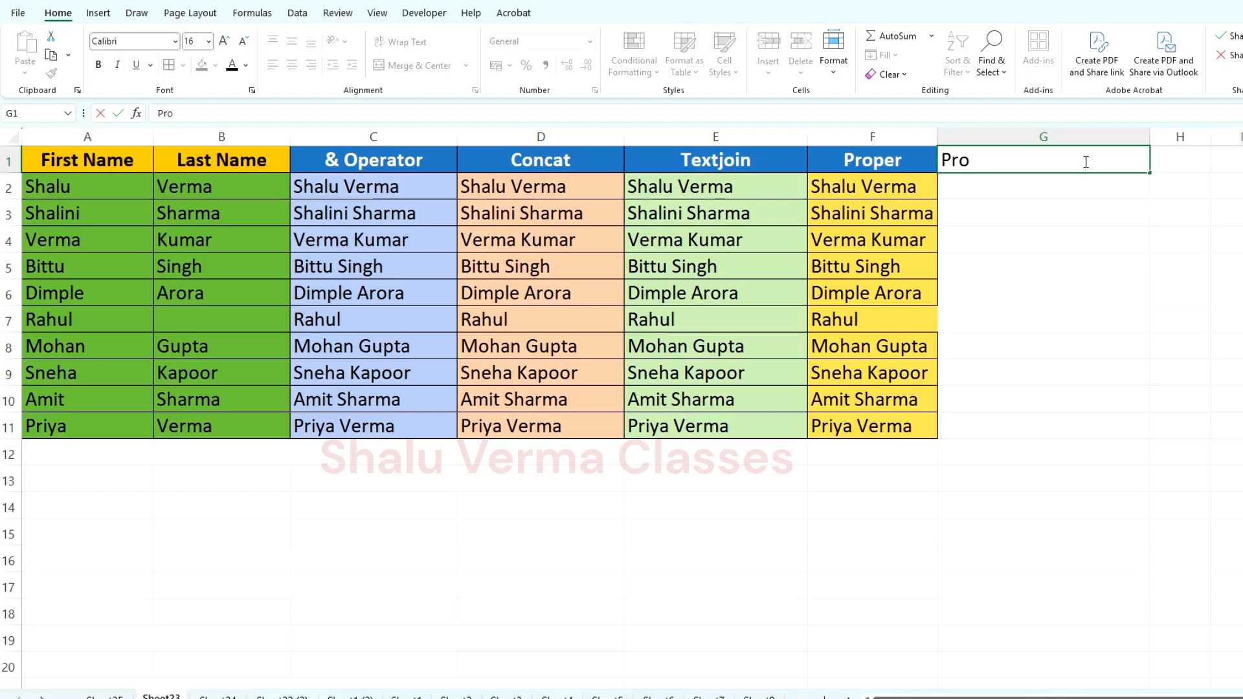
{"action": "type", "text": "per Data"}
{"action": "key", "text": "Return"}
{"action": "left_click", "coordinate": [1076, 158]}
Copy the header formatting from F1 to G1 and change G1's fill to dark green.
{"action": "left_click", "coordinate": [817, 159]}
{"action": "left_click", "coordinate": [46, 73]}
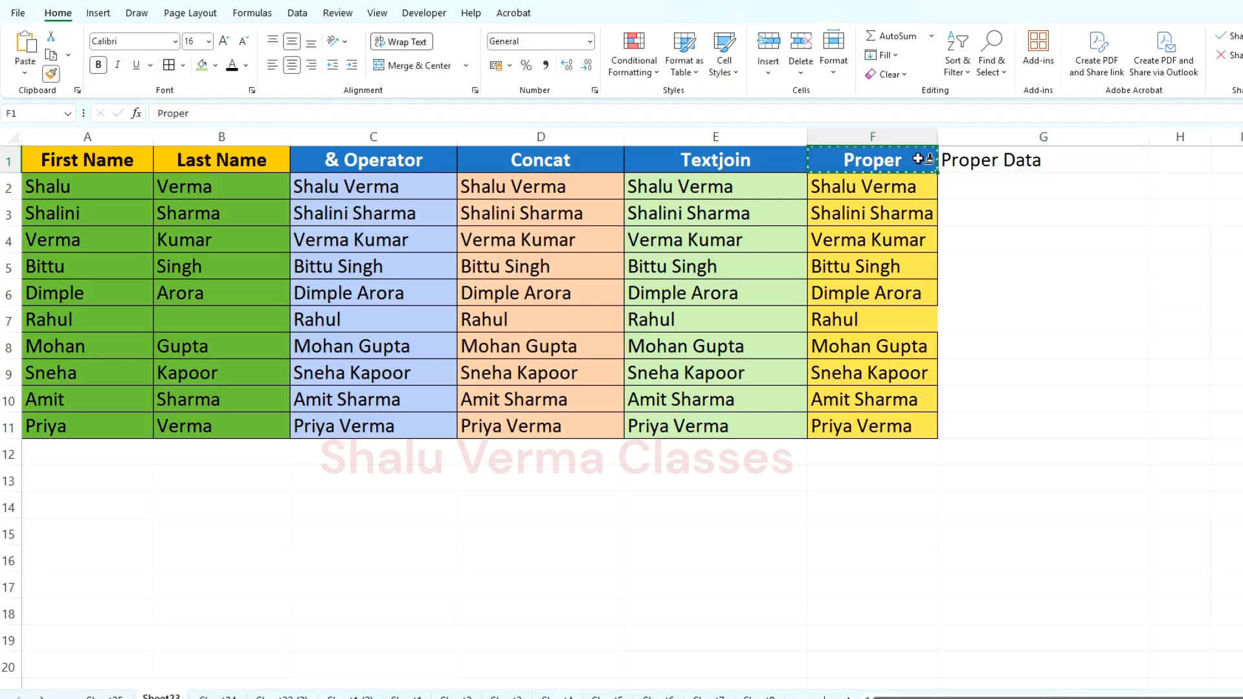
{"action": "left_click", "coordinate": [1023, 161]}
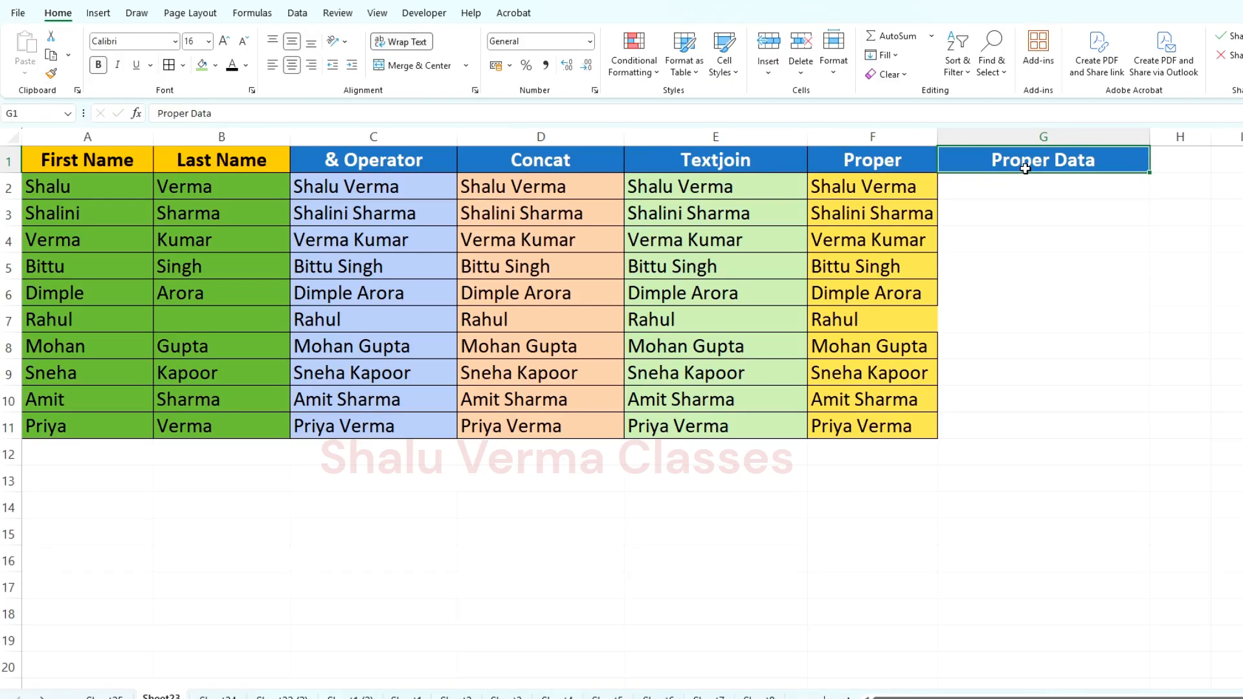
{"action": "left_click", "coordinate": [215, 65]}
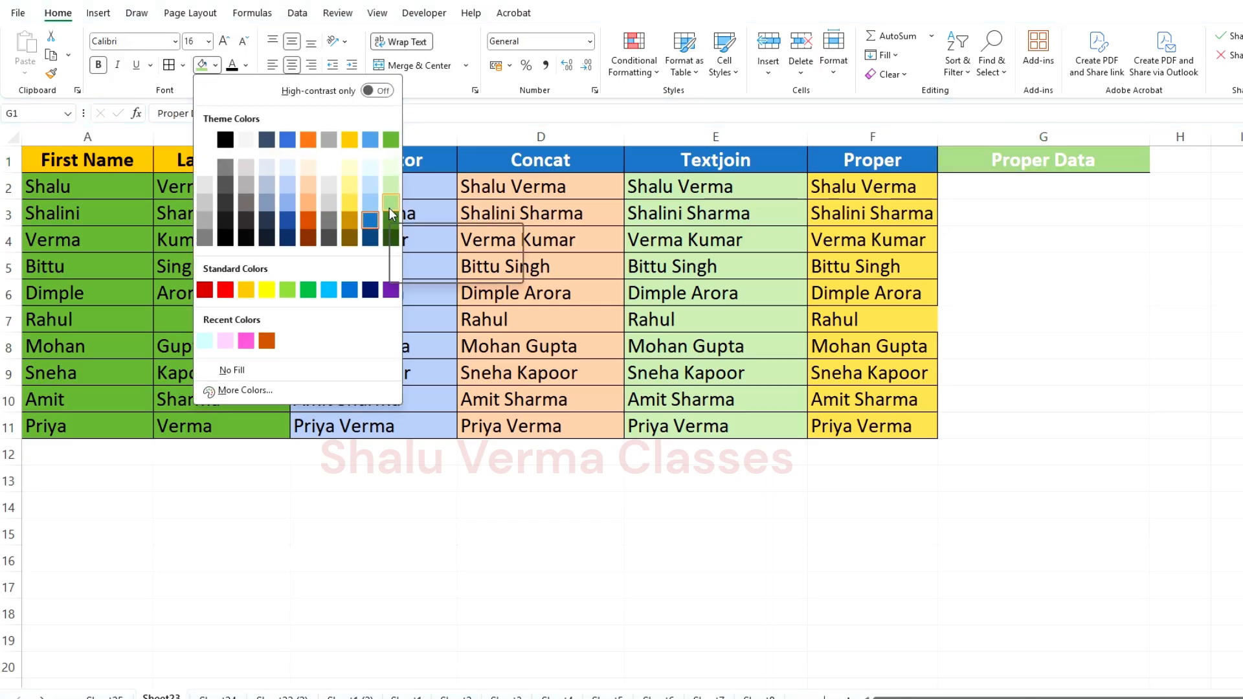
{"action": "left_click", "coordinate": [391, 221]}
Fill the cells G2:G11 under the Proper Data header with light green.
{"action": "left_click_drag", "start_coordinate": [1104, 195], "coordinate": [1105, 416]}
{"action": "left_click", "coordinate": [215, 64]}
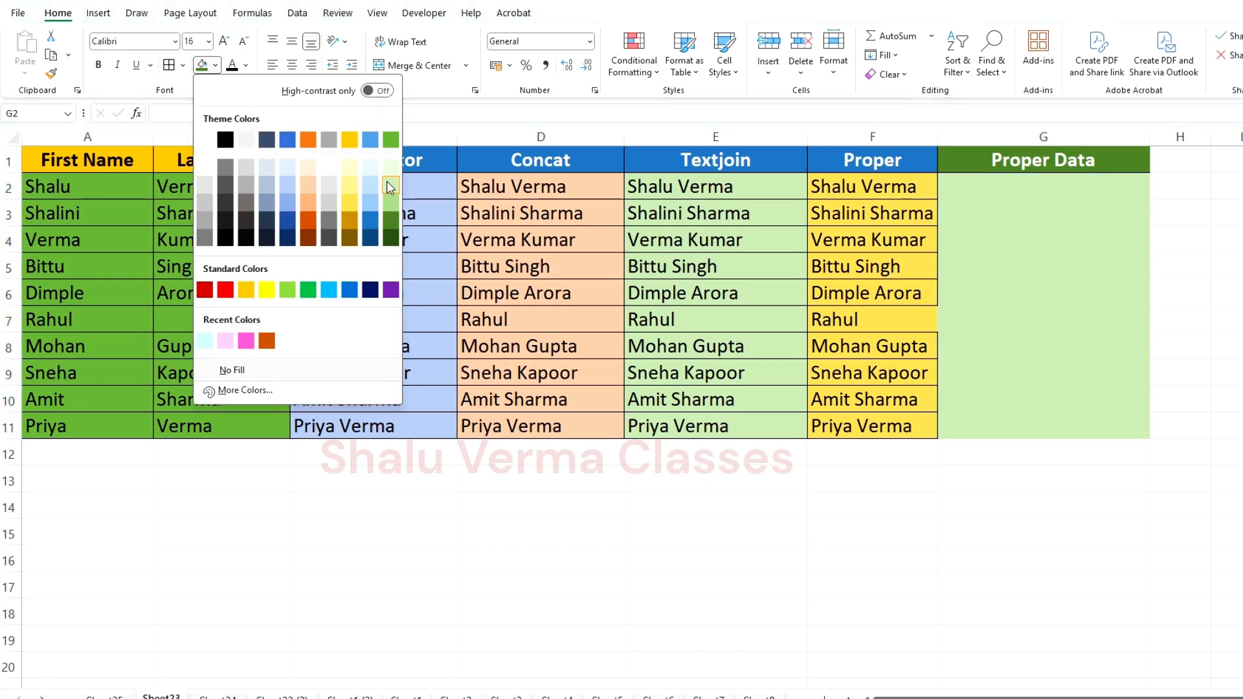
{"action": "left_click", "coordinate": [391, 187]}
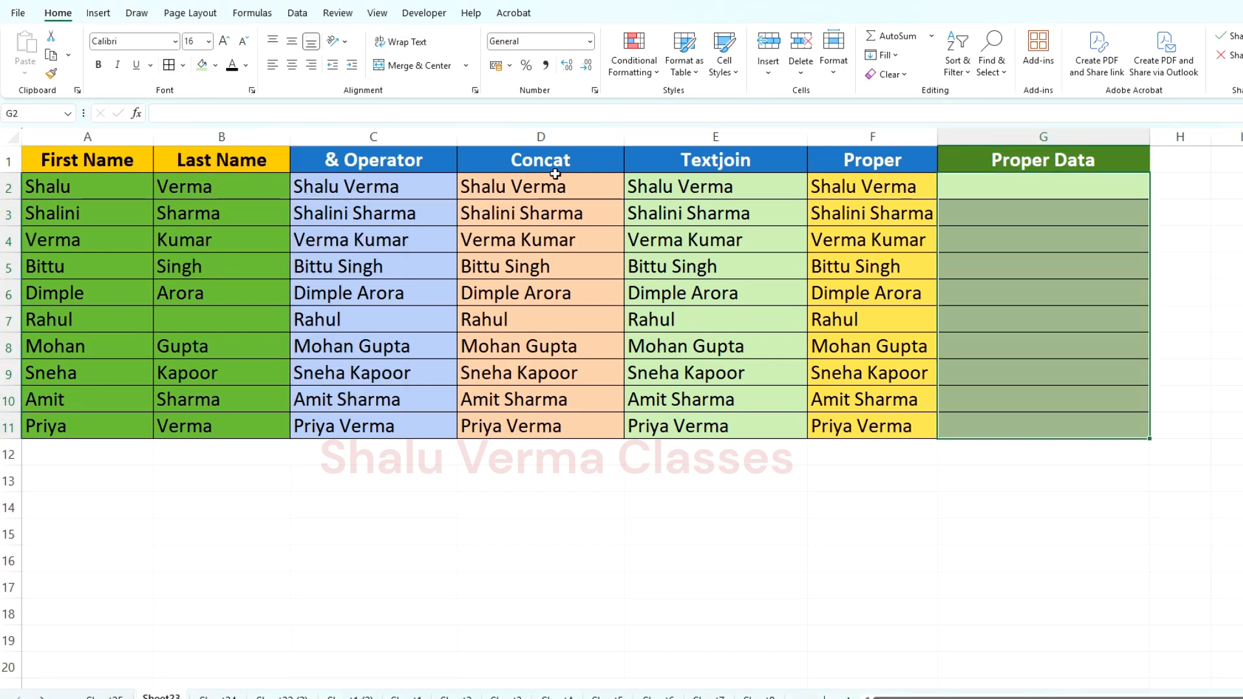
Check the formula in F2, copy F2:F11 and paste it into the Proper Data column from G2 as values only.
{"action": "left_click", "coordinate": [864, 189]}
{"action": "double_click", "coordinate": [897, 187]}
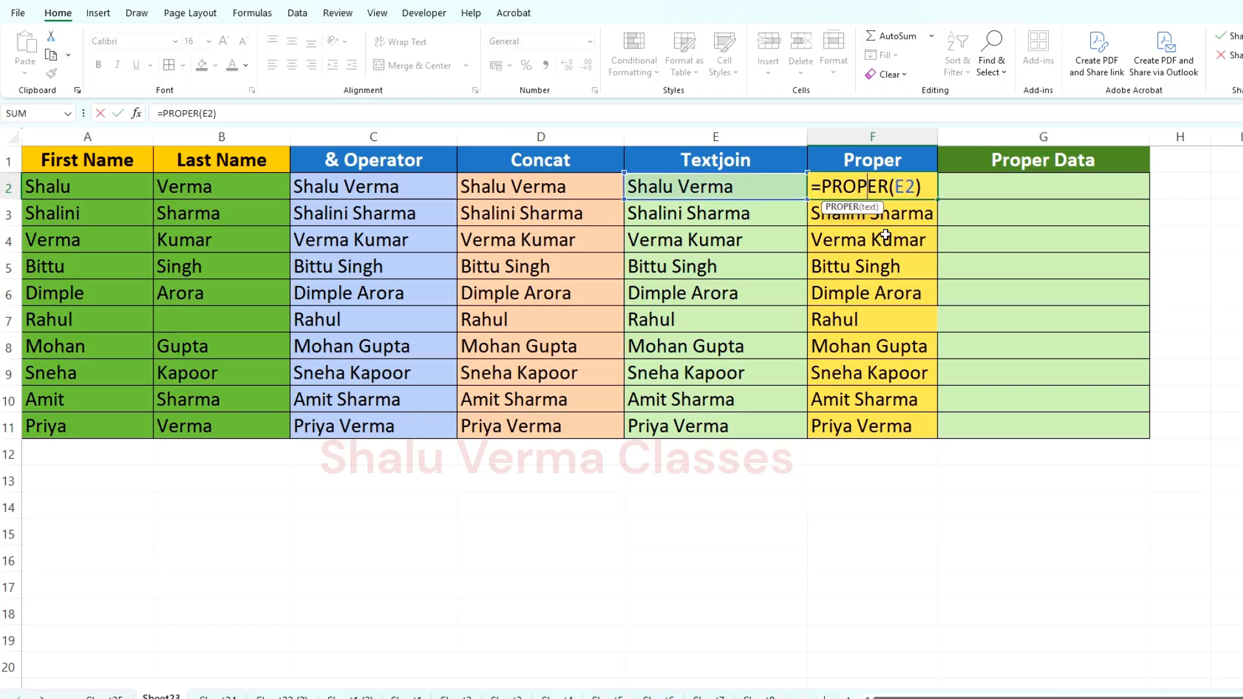
{"action": "key", "text": "Return"}
{"action": "left_click_drag", "start_coordinate": [874, 189], "coordinate": [882, 418]}
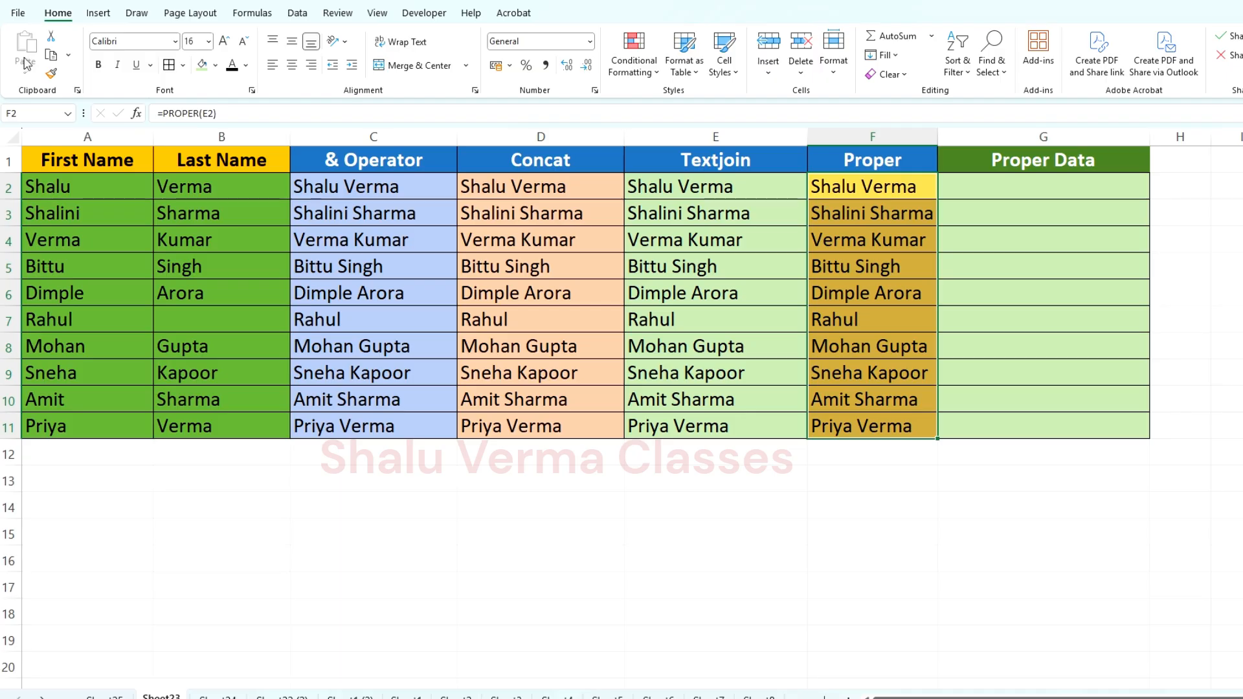
{"action": "left_click", "coordinate": [51, 56]}
{"action": "left_click", "coordinate": [1032, 191]}
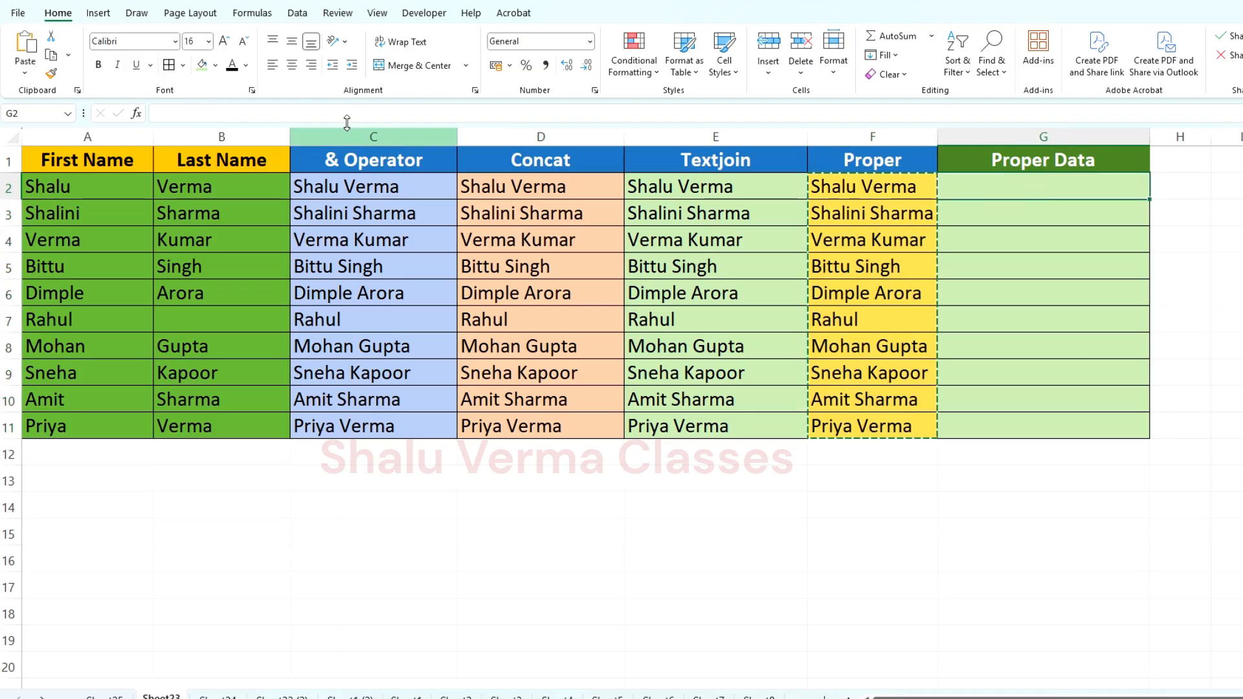
{"action": "left_click", "coordinate": [25, 72]}
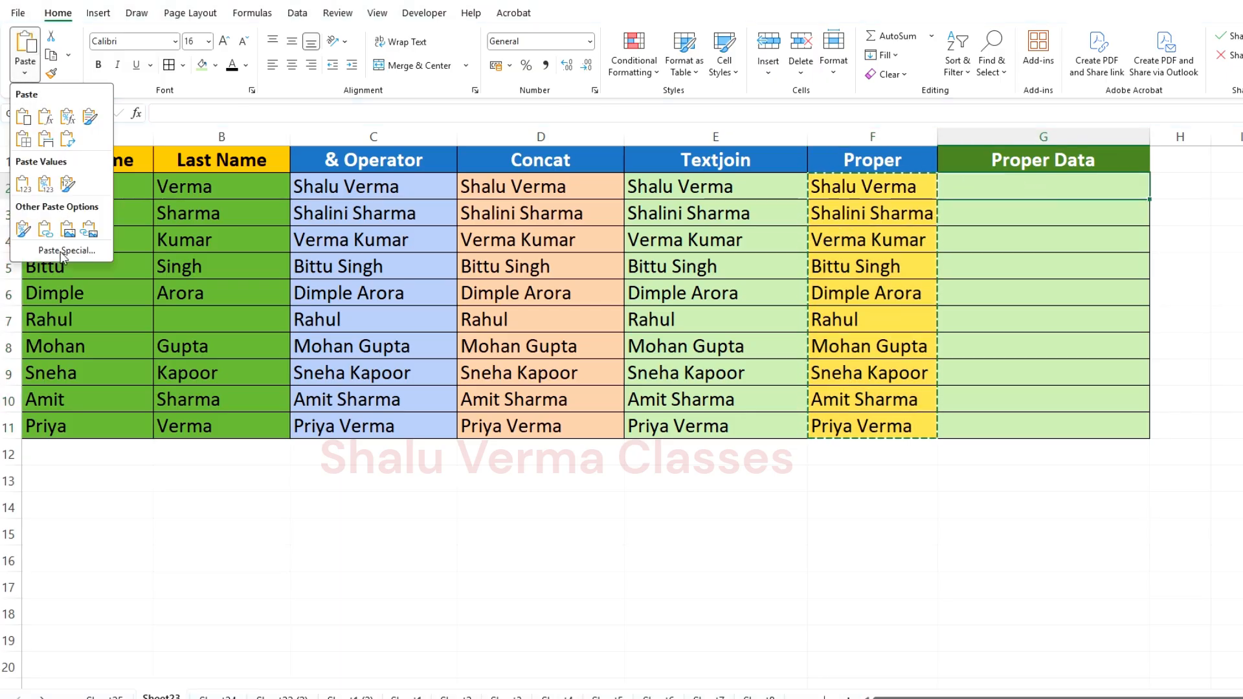
{"action": "left_click", "coordinate": [63, 257]}
{"action": "left_click", "coordinate": [47, 252]}
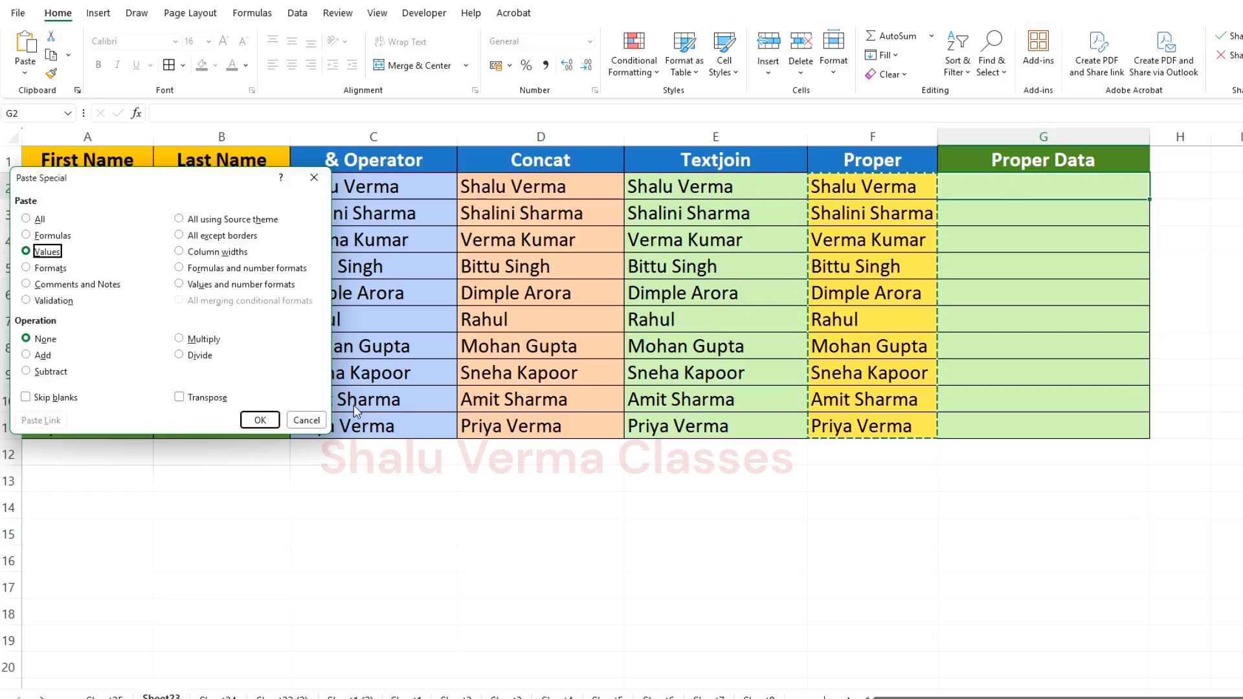
{"action": "left_click", "coordinate": [260, 419]}
Compare the contents of G2 and G3 with the formula in F2 to check for plain values.
{"action": "left_click", "coordinate": [987, 273]}
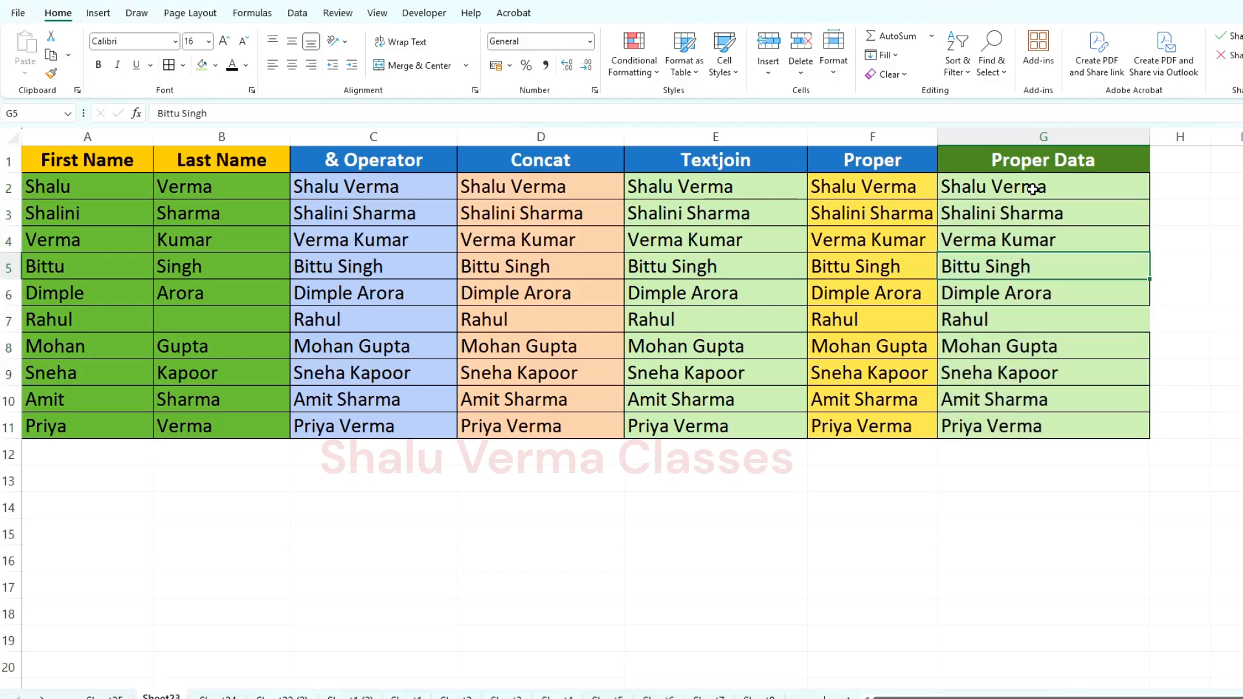
{"action": "double_click", "coordinate": [1033, 189]}
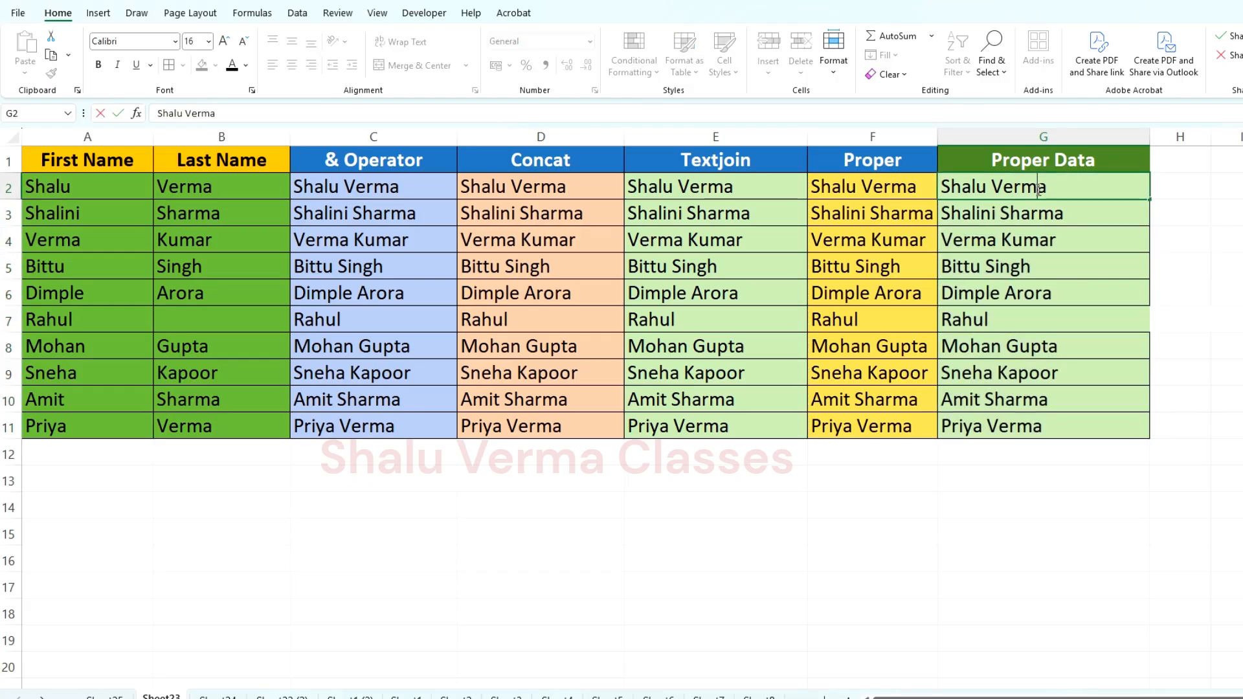
{"action": "double_click", "coordinate": [874, 190]}
{"action": "key", "text": "Escape"}
{"action": "double_click", "coordinate": [1043, 213]}
{"action": "left_click_drag", "start_coordinate": [1067, 215], "coordinate": [924, 217]}
{"action": "key", "text": "Escape"}
{"action": "left_click", "coordinate": [1068, 242]}
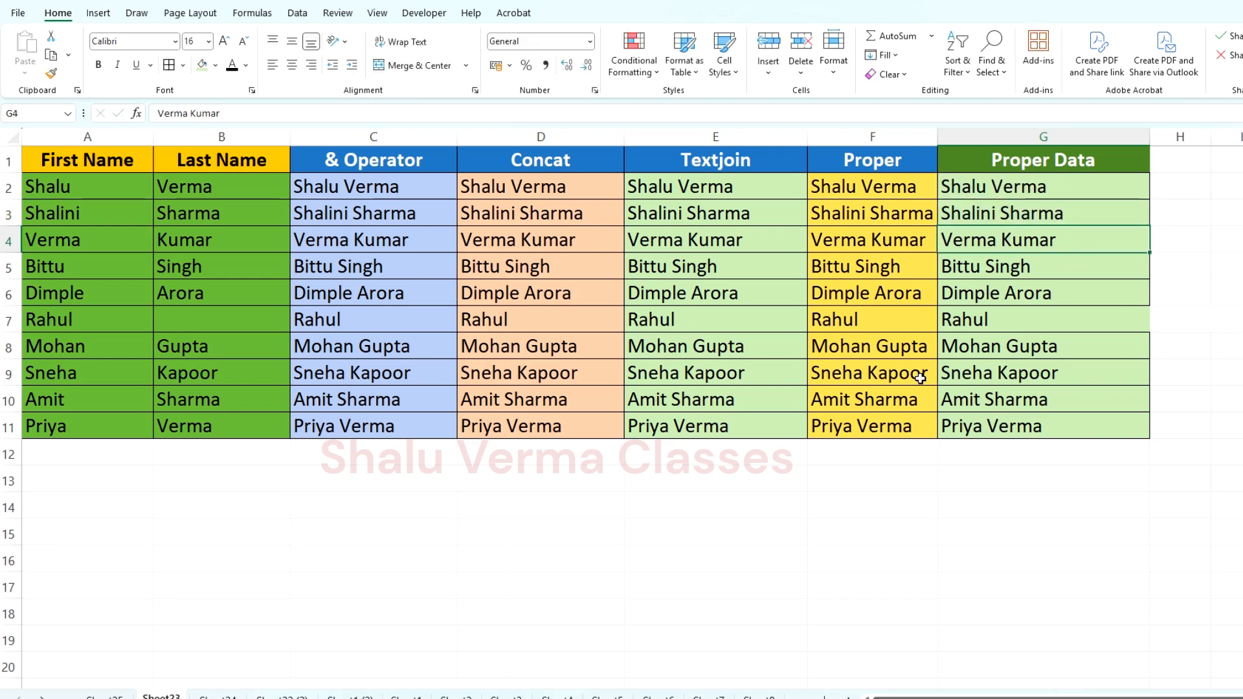
Clear G2:G11, copy F2:F11 again and paste it into G2 with Paste Special set to Values.
{"action": "left_click_drag", "start_coordinate": [1028, 186], "coordinate": [1037, 429]}
{"action": "key", "text": "Delete"}
{"action": "left_click_drag", "start_coordinate": [842, 187], "coordinate": [859, 426]}
{"action": "key", "text": "ctrl+c"}
{"action": "left_click", "coordinate": [1051, 189]}
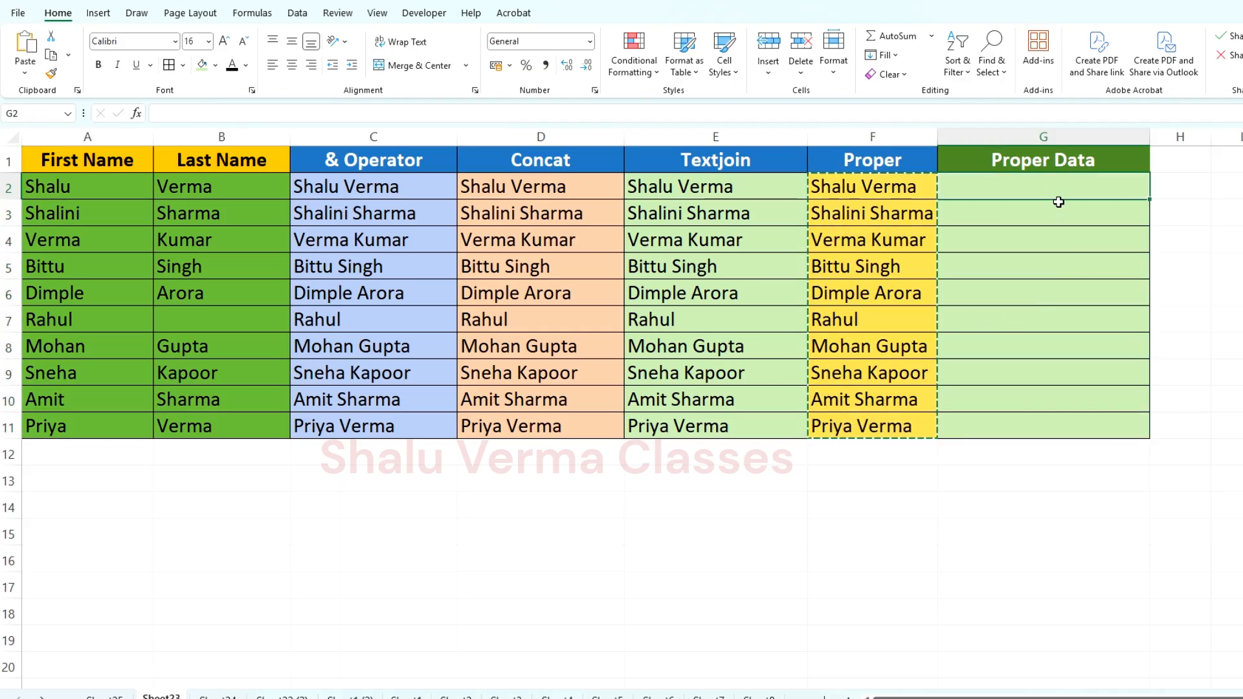
{"action": "key", "text": "ctrl+alt+v"}
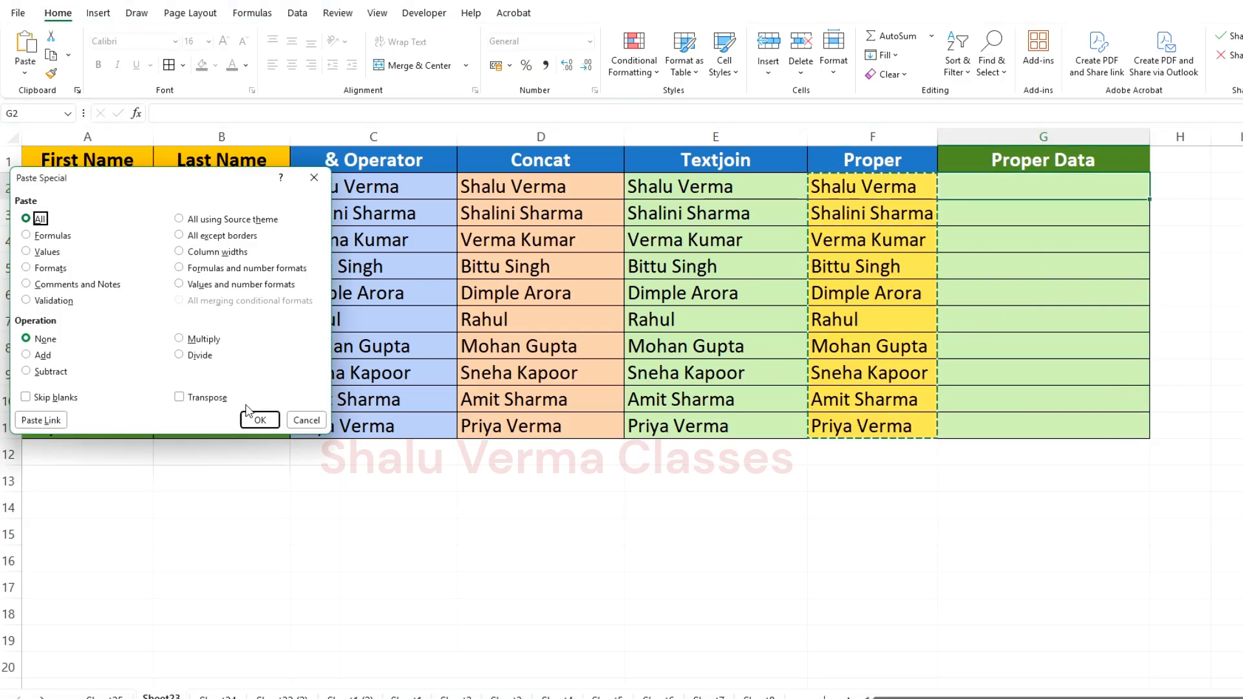
{"action": "left_click", "coordinate": [37, 252]}
{"action": "left_click", "coordinate": [256, 419]}
{"action": "left_click", "coordinate": [1076, 261]}
{"action": "key", "text": "Escape"}
{"action": "left_click_drag", "start_coordinate": [1031, 199], "coordinate": [1032, 426]}
{"action": "left_click", "coordinate": [1037, 327]}
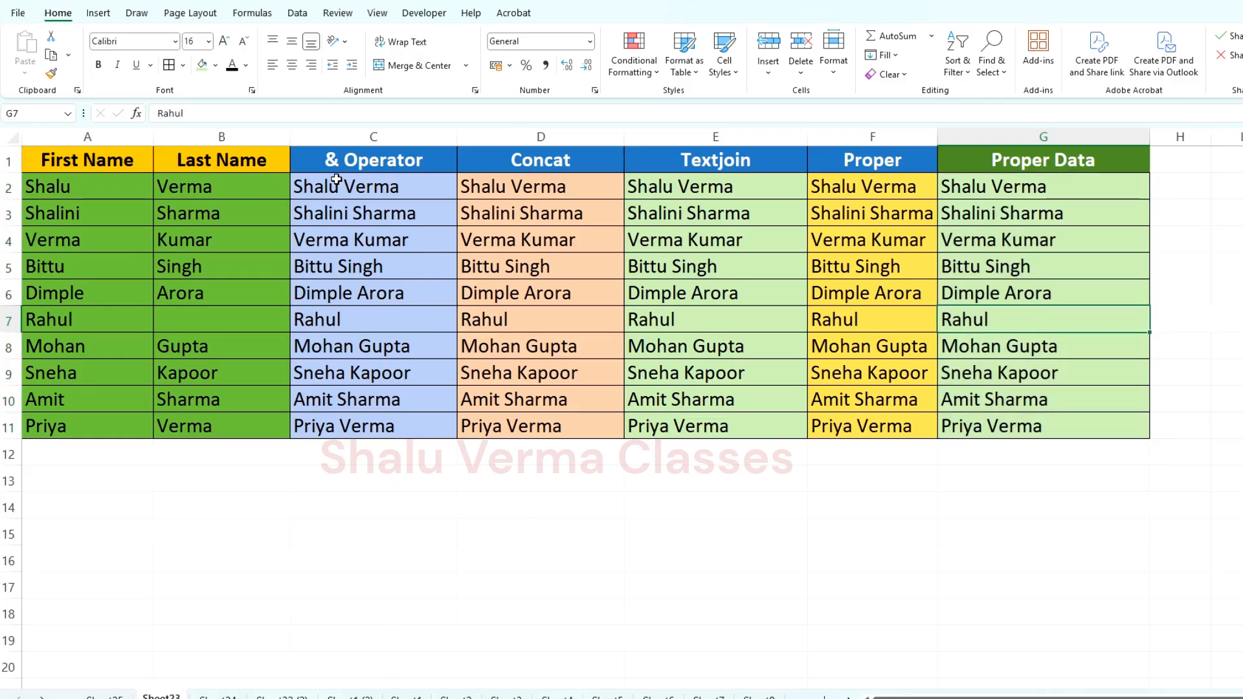
Review the row 2 cell contents in the & Operator, Concat, Textjoin, Proper and Proper Data columns.
{"action": "left_click", "coordinate": [354, 189]}
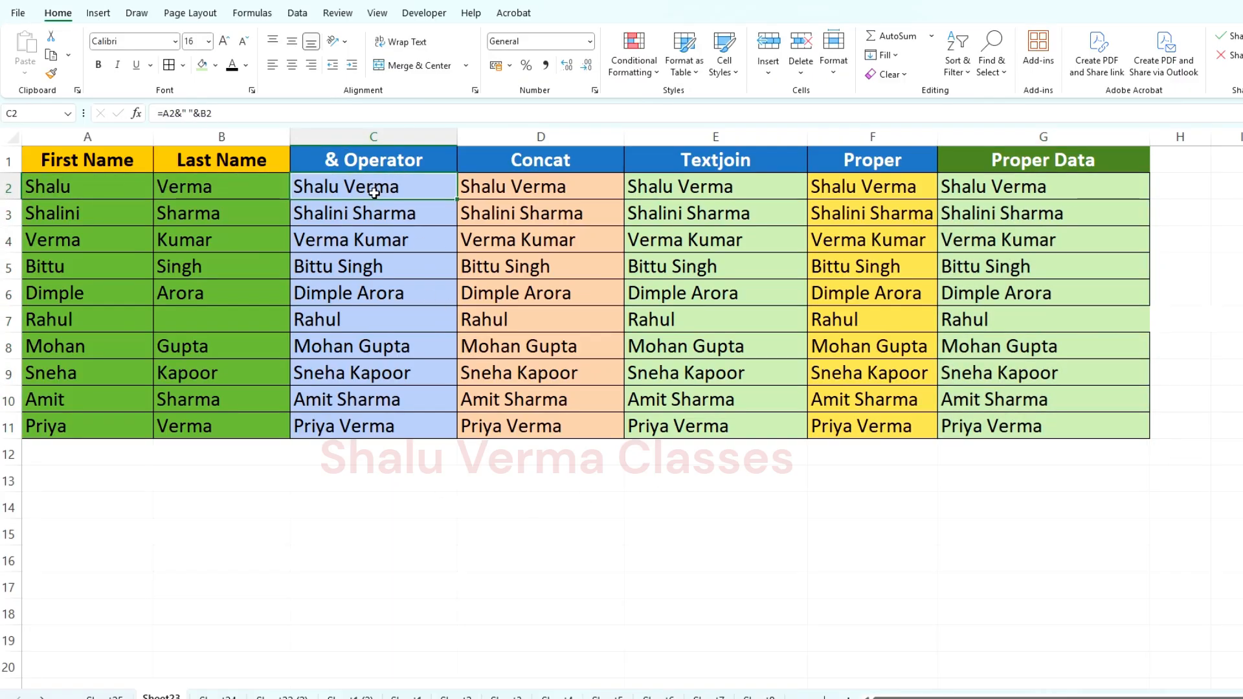
{"action": "double_click", "coordinate": [374, 193]}
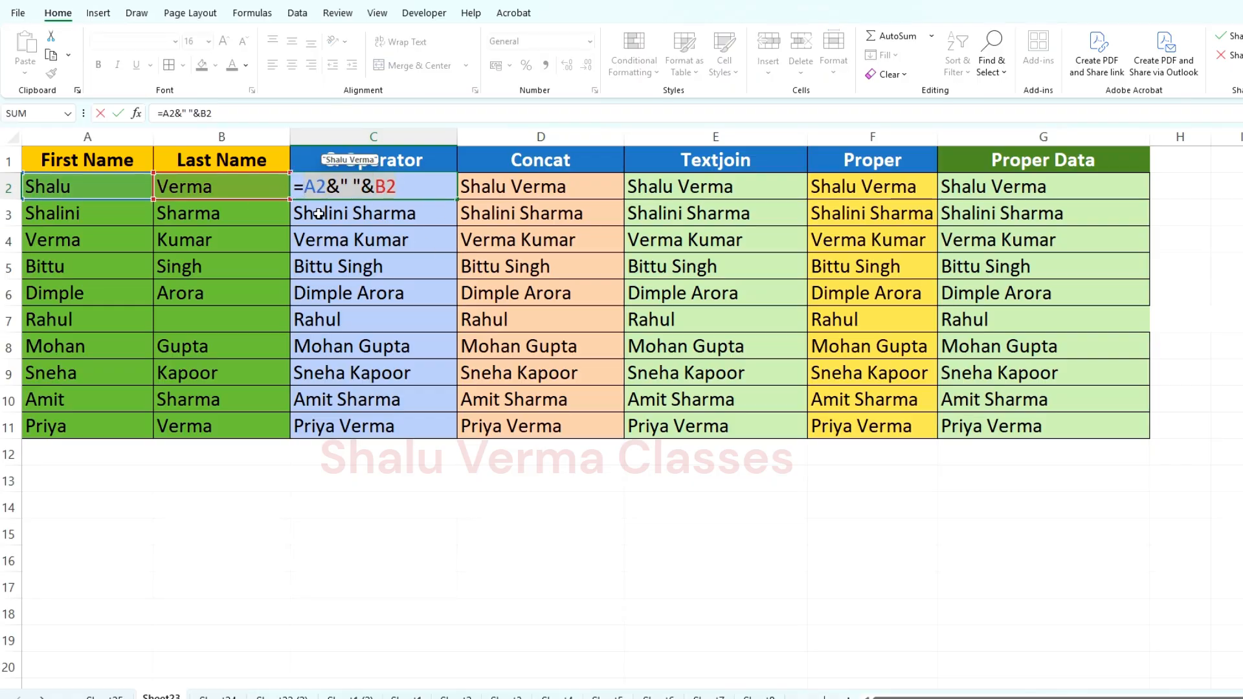
{"action": "key", "text": "Escape"}
{"action": "left_click", "coordinate": [557, 186]}
{"action": "double_click", "coordinate": [557, 186]}
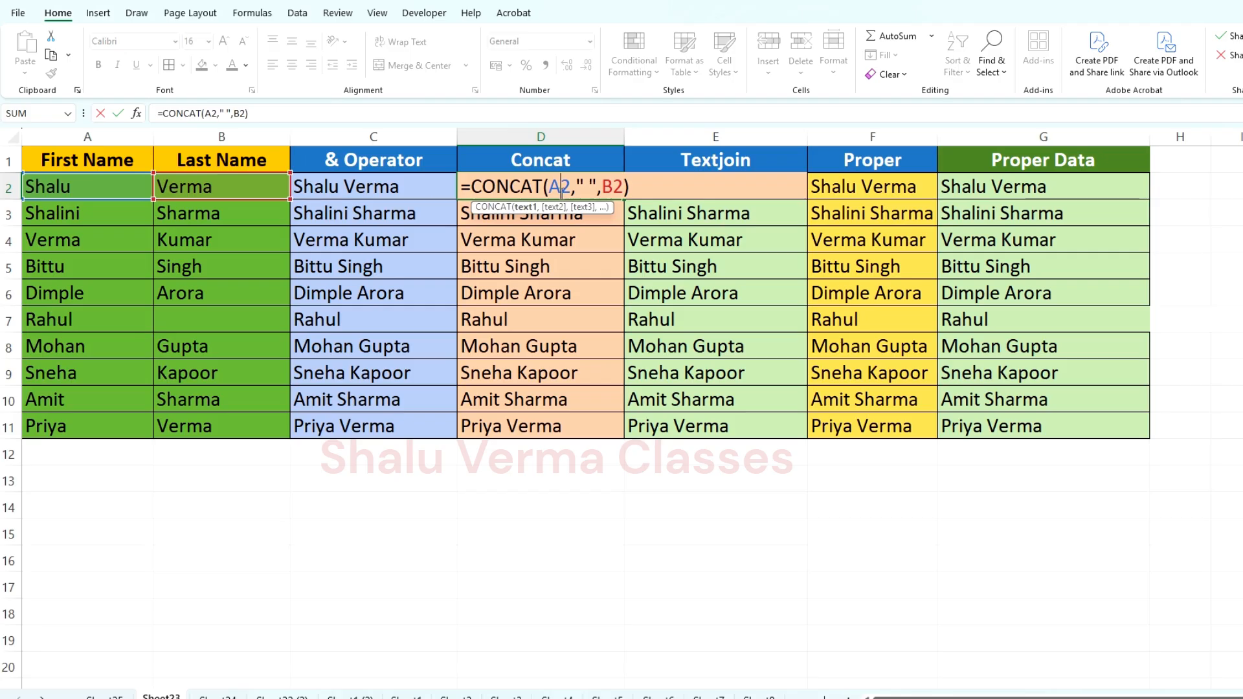
{"action": "key", "text": "Escape"}
{"action": "double_click", "coordinate": [733, 188]}
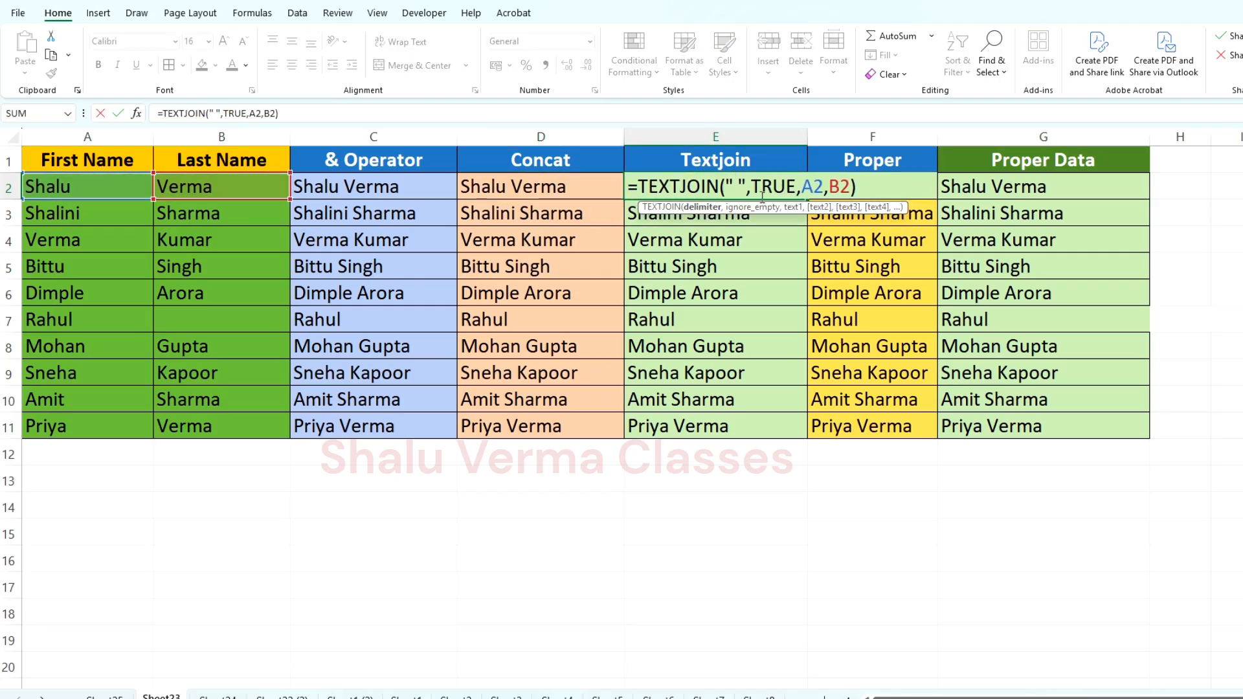
{"action": "key", "text": "Escape"}
{"action": "double_click", "coordinate": [903, 188]}
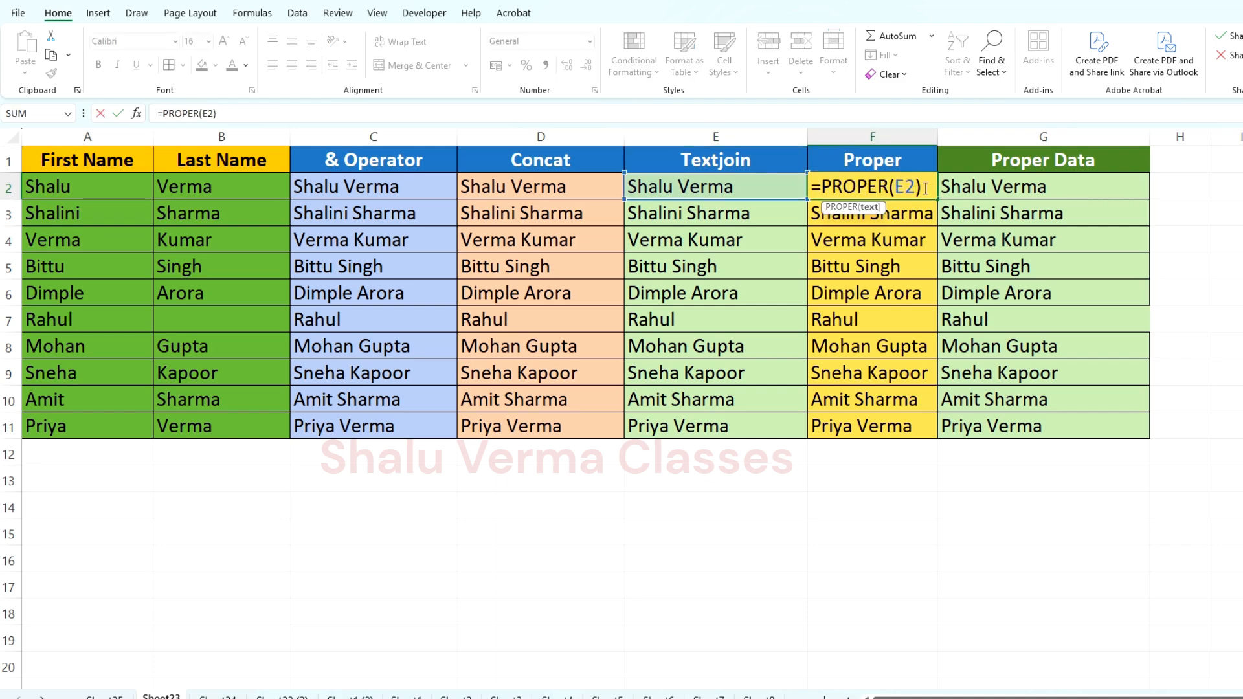
{"action": "key", "text": "Escape"}
{"action": "left_click", "coordinate": [985, 189]}
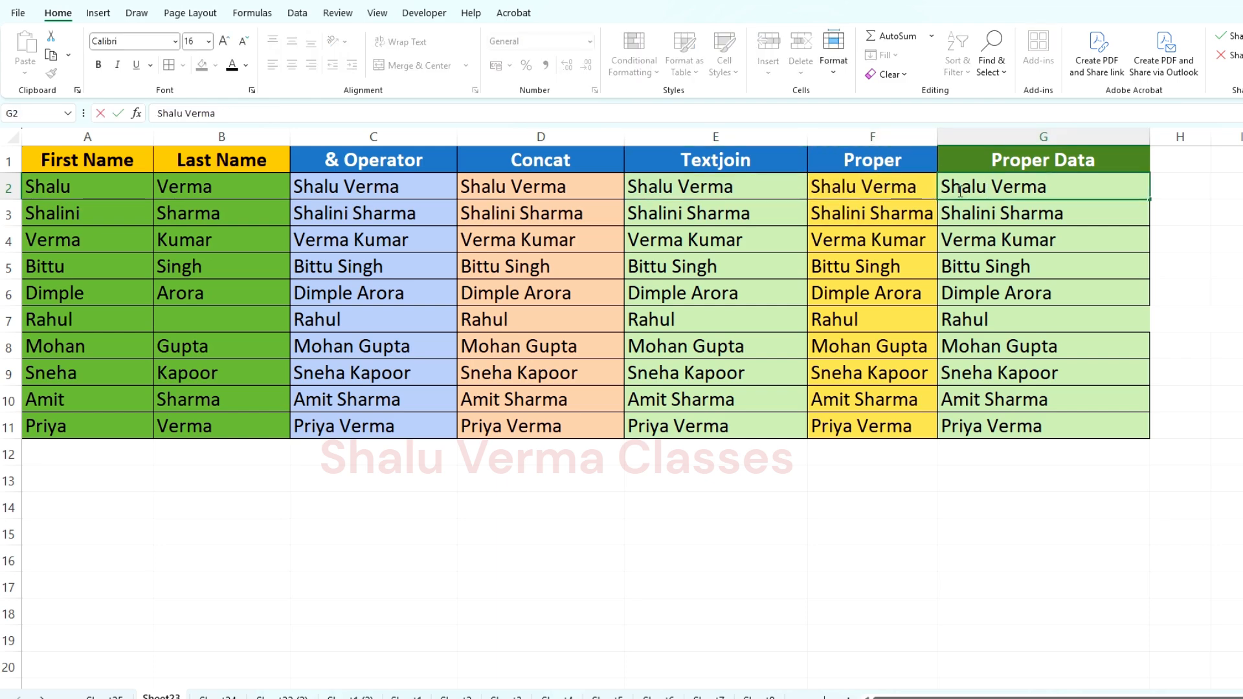
{"action": "key", "text": "Escape"}
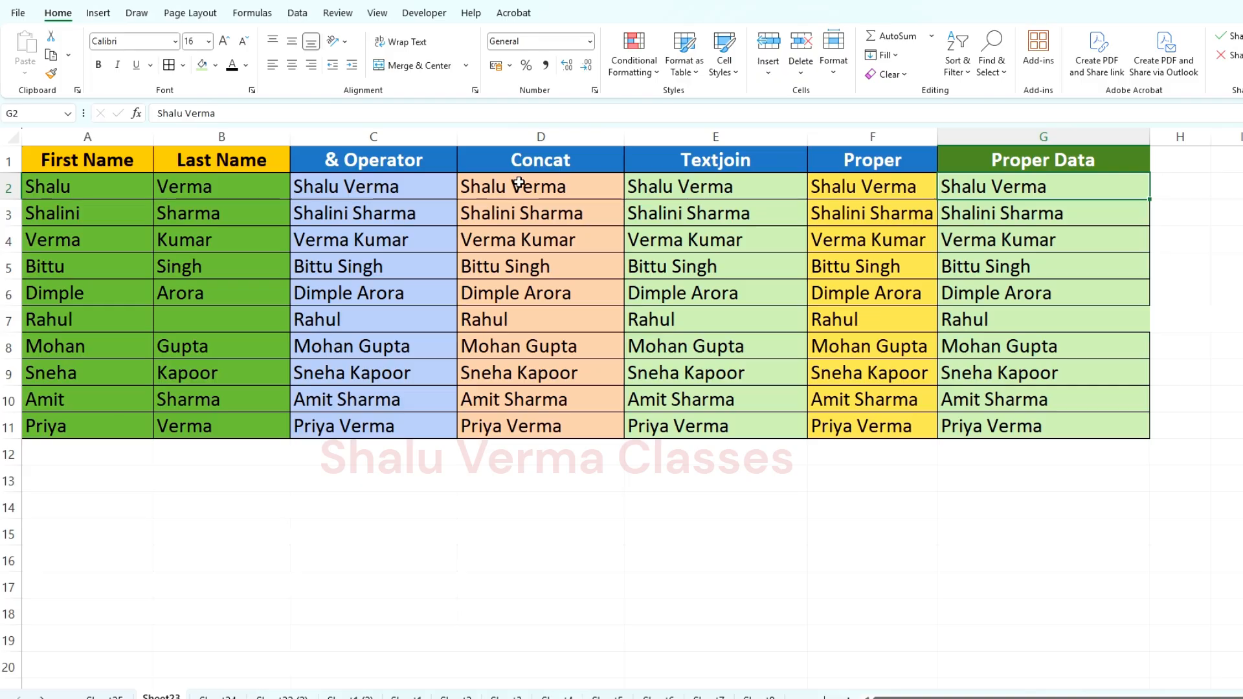
{"action": "left_click", "coordinate": [907, 266]}
{"action": "left_click_drag", "start_coordinate": [111, 194], "coordinate": [149, 430]}
{"action": "left_click_drag", "start_coordinate": [216, 186], "coordinate": [227, 427]}
{"action": "left_click_drag", "start_coordinate": [395, 189], "coordinate": [436, 424]}
{"action": "left_click_drag", "start_coordinate": [505, 188], "coordinate": [648, 454]}
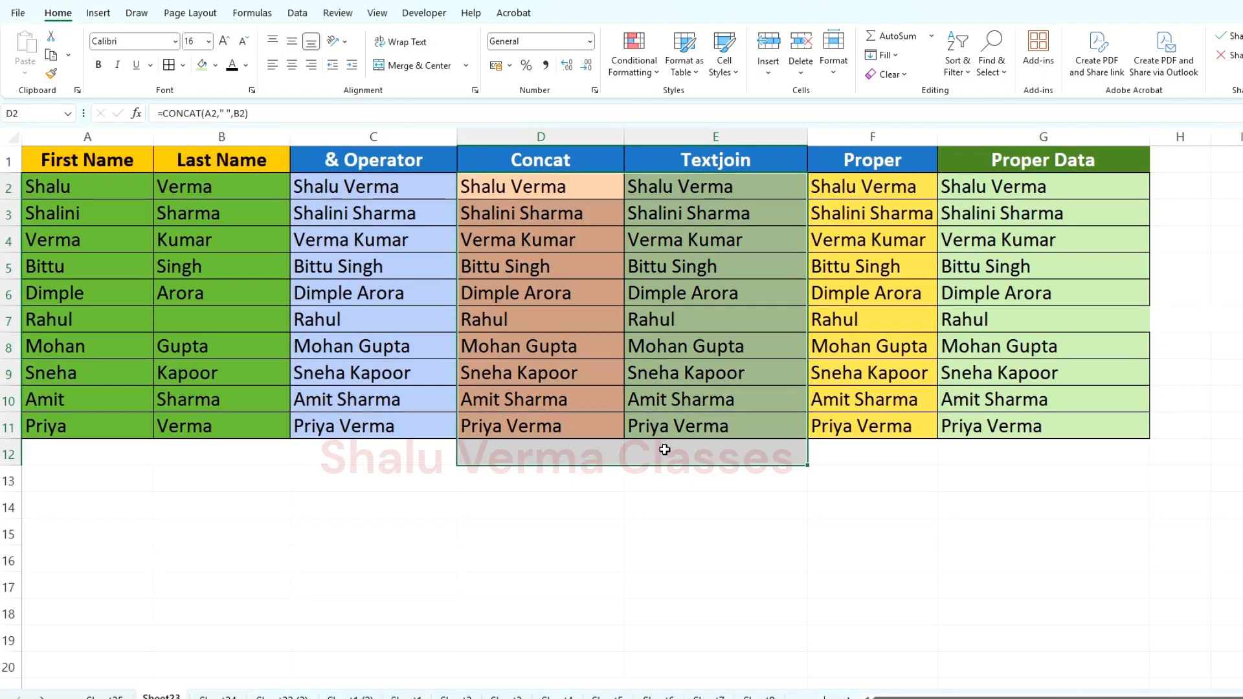
{"action": "left_click", "coordinate": [1009, 304]}
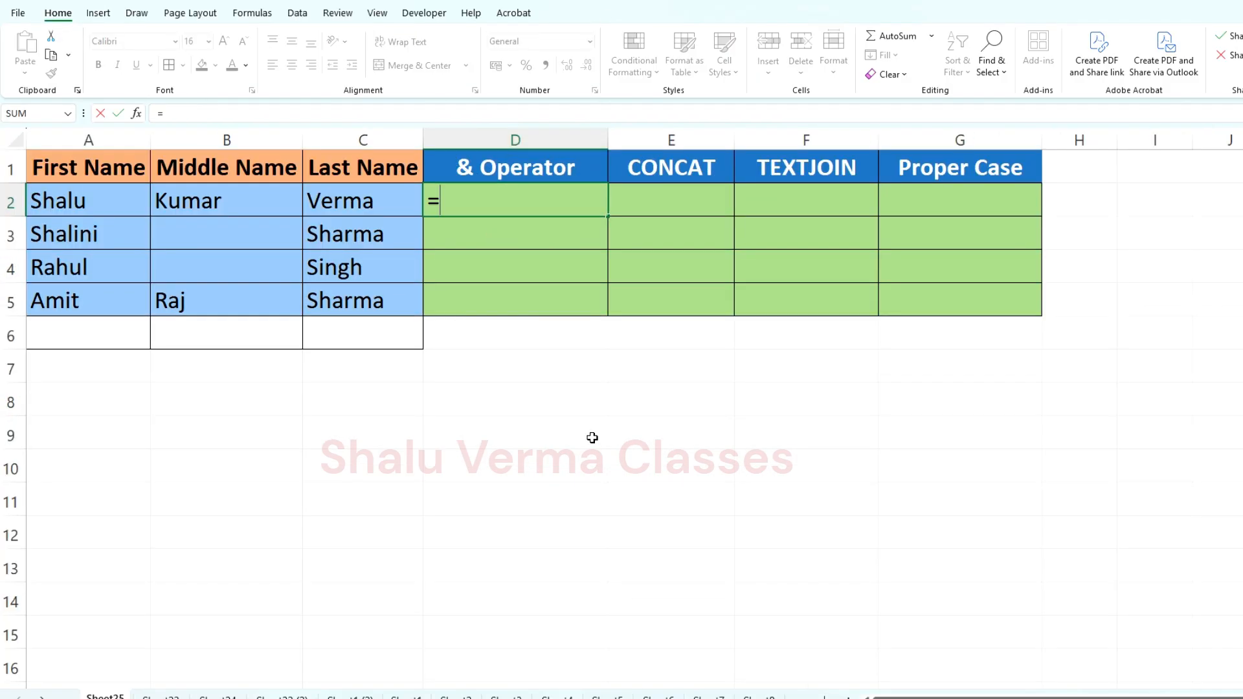
Enter the formula =A2&" "&B2&" "&C2 in D2 to join first, middle and last names.
{"action": "left_click", "coordinate": [98, 198]}
{"action": "type", "text": "&\" \"&"}
{"action": "left_click", "coordinate": [167, 197]}
{"action": "type", "text": "&\" \"&"}
{"action": "left_click", "coordinate": [350, 200]}
{"action": "key", "text": "Return"}
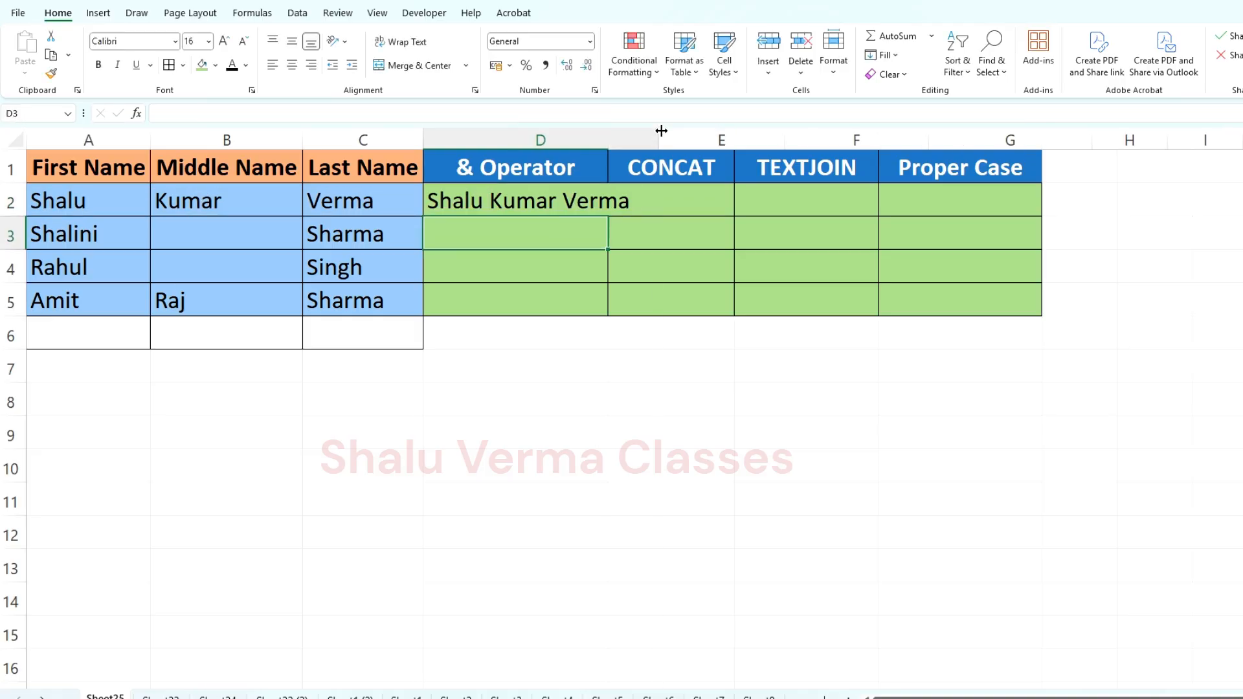
Widen column D to fit the full name and fill the & Operator formula down through D5.
{"action": "left_click_drag", "start_coordinate": [608, 140], "coordinate": [657, 140]}
{"action": "left_click", "coordinate": [578, 205]}
{"action": "double_click", "coordinate": [658, 216]}
{"action": "left_click", "coordinate": [505, 230]}
Widen column E and enter the formula =CONCAT(A2," ",B2," ",C2) in E2.
{"action": "left_click", "coordinate": [722, 201]}
{"action": "left_click_drag", "start_coordinate": [785, 140], "coordinate": [861, 140]}
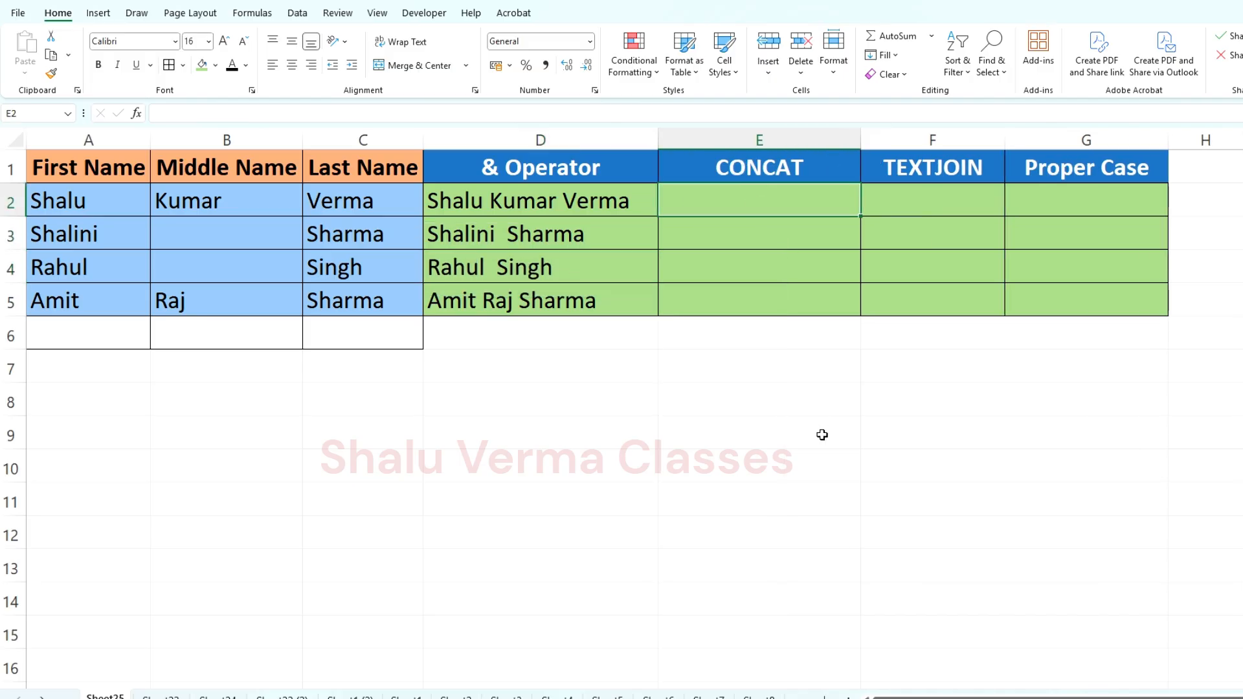
{"action": "type", "text": "=CONCAT("}
{"action": "key", "text": "Tab"}
{"action": "left_click", "coordinate": [107, 198]}
{"action": "type", "text": ",\" \","}
{"action": "left_click", "coordinate": [250, 202]}
{"action": "type", "text": ",\" \","}
{"action": "left_click", "coordinate": [347, 201]}
{"action": "type", "text": ")"}
{"action": "key", "text": "Return"}
Fill the CONCAT formula down through E5 and widen column E to fit the full names.
{"action": "left_click", "coordinate": [838, 203]}
{"action": "double_click", "coordinate": [860, 217]}
{"action": "left_click_drag", "start_coordinate": [860, 140], "coordinate": [879, 140]}
Enter the formula =TEXTJOIN(" ",TRUE,A2,B2,C2) in F2.
{"action": "left_click", "coordinate": [942, 201]}
{"action": "type", "text": "=textj"}
{"action": "key", "text": "Tab"}
{"action": "type", "text": "\" \",true"}
{"action": "key", "text": "Return"}
{"action": "type", "text": ","}
{"action": "left_click", "coordinate": [88, 201]}
{"action": "type", "text": ","}
{"action": "left_click", "coordinate": [227, 201]}
{"action": "type", "text": ","}
{"action": "left_click", "coordinate": [353, 202]}
{"action": "type", "text": ")"}
{"action": "key", "text": "Return"}
Widen column F to fit the full name and fill the TEXTJOIN formula down through F5.
{"action": "double_click", "coordinate": [1023, 140]}
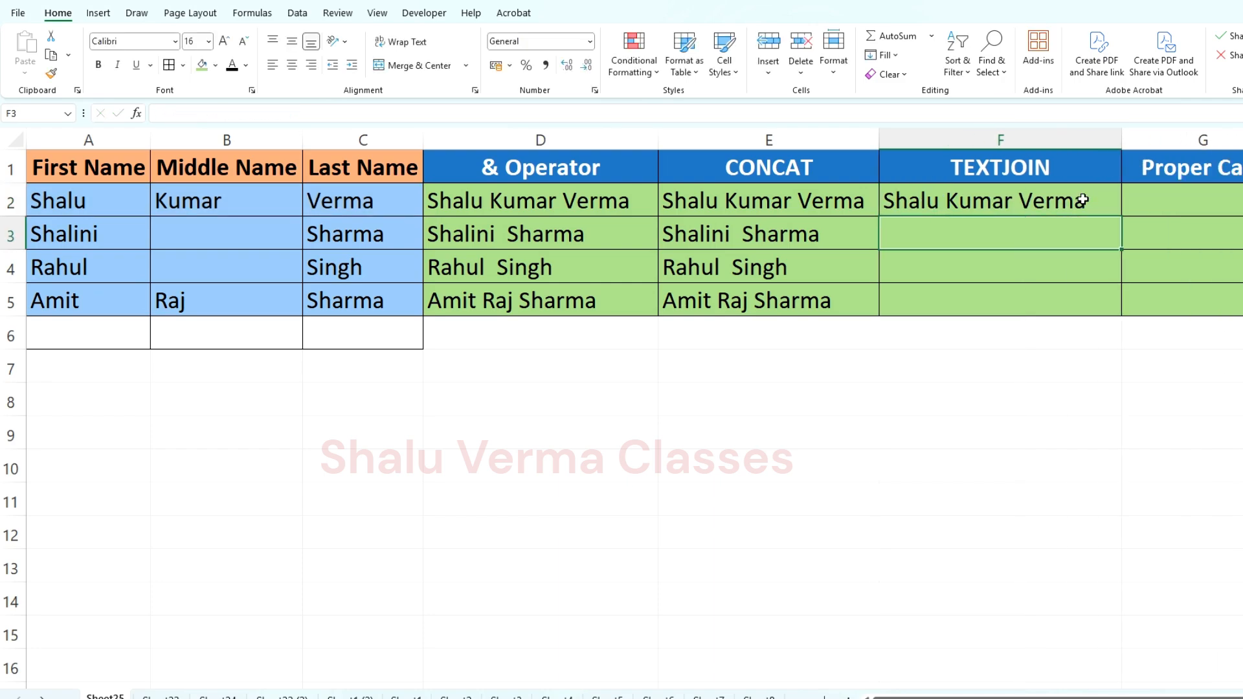
{"action": "left_click", "coordinate": [1082, 200]}
{"action": "double_click", "coordinate": [1122, 216]}
Compare the row 4 CONCAT and TEXTJOIN results for the name with an empty middle name.
{"action": "left_click", "coordinate": [952, 259]}
{"action": "left_click_drag", "start_coordinate": [725, 202], "coordinate": [719, 277]}
{"action": "left_click_drag", "start_coordinate": [91, 268], "coordinate": [159, 279]}
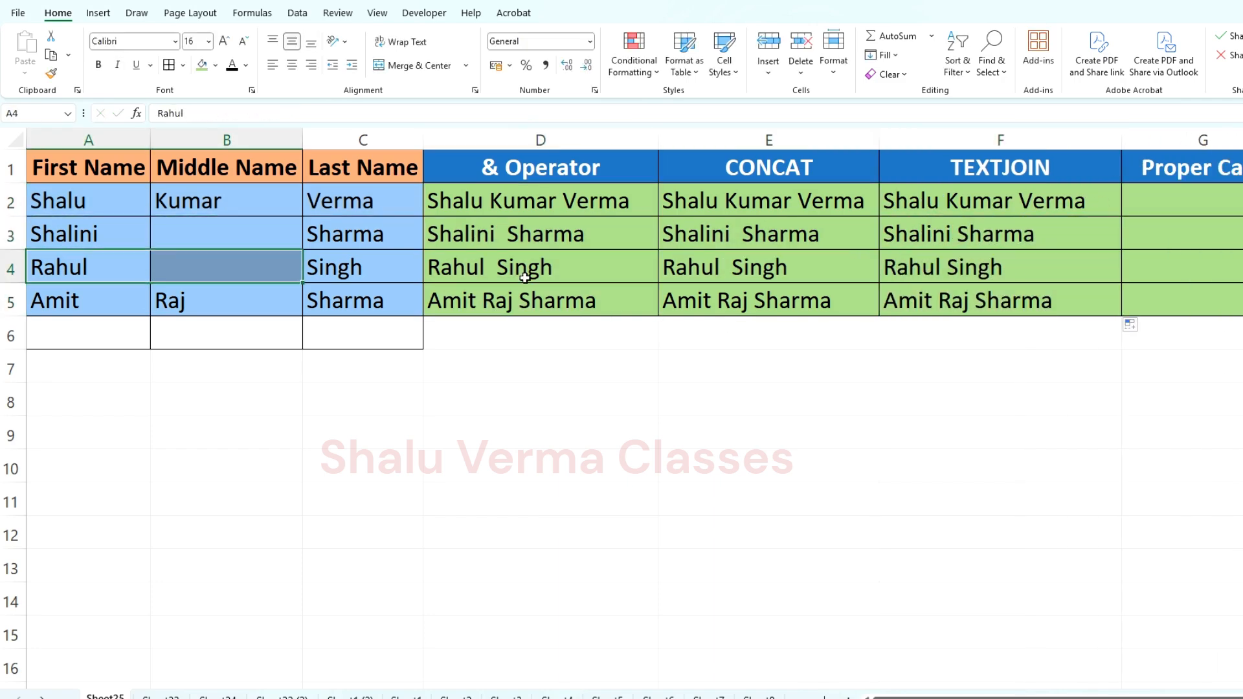
{"action": "left_click", "coordinate": [950, 277]}
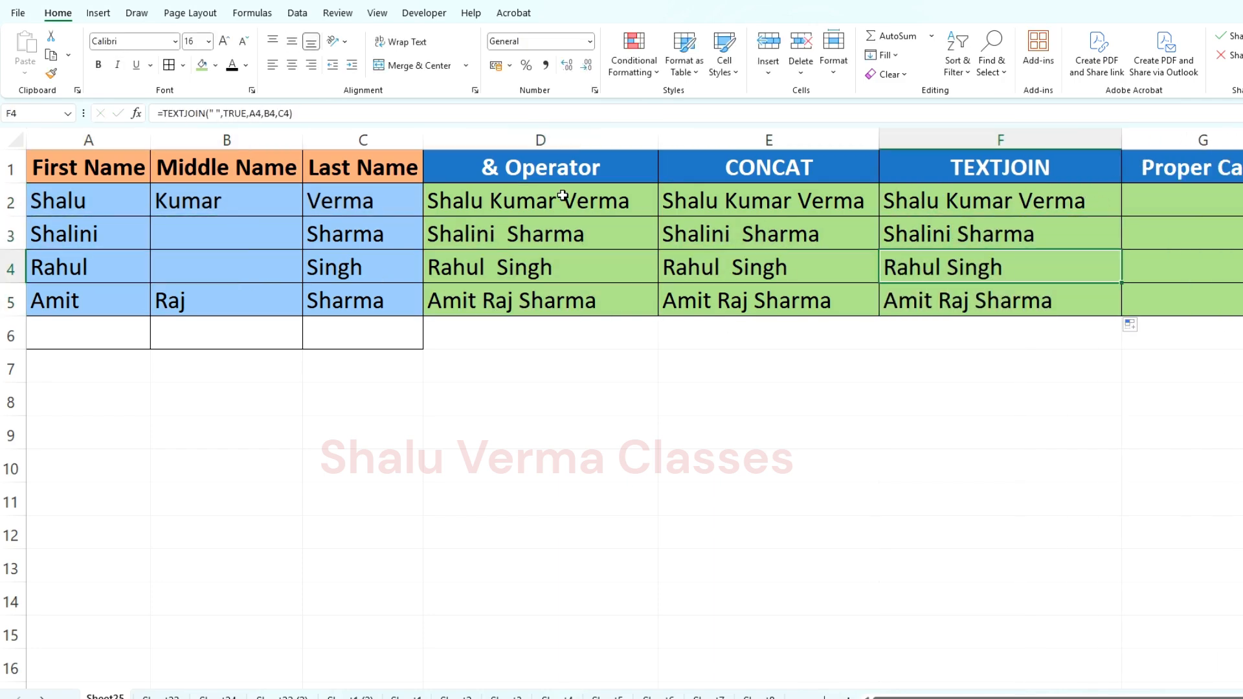
Copy the & Operator result in D3 and paste it into D8 as a value only.
{"action": "left_click", "coordinate": [453, 242]}
{"action": "key", "text": "ctrl+c"}
{"action": "left_click", "coordinate": [596, 401]}
{"action": "key", "text": "Escape"}
{"action": "left_click", "coordinate": [547, 206]}
{"action": "left_click", "coordinate": [546, 234]}
{"action": "key", "text": "ctrl+c"}
{"action": "left_click", "coordinate": [540, 400]}
{"action": "key", "text": "ctrl+alt+v"}
{"action": "left_click", "coordinate": [46, 252]}
{"action": "left_click", "coordinate": [259, 422]}
Copy the CONCAT result in E3 and paste it into D9 with Paste Special.
{"action": "left_click", "coordinate": [752, 236]}
{"action": "key", "text": "ctrl+c"}
{"action": "left_click", "coordinate": [541, 433]}
{"action": "left_click", "coordinate": [25, 73]}
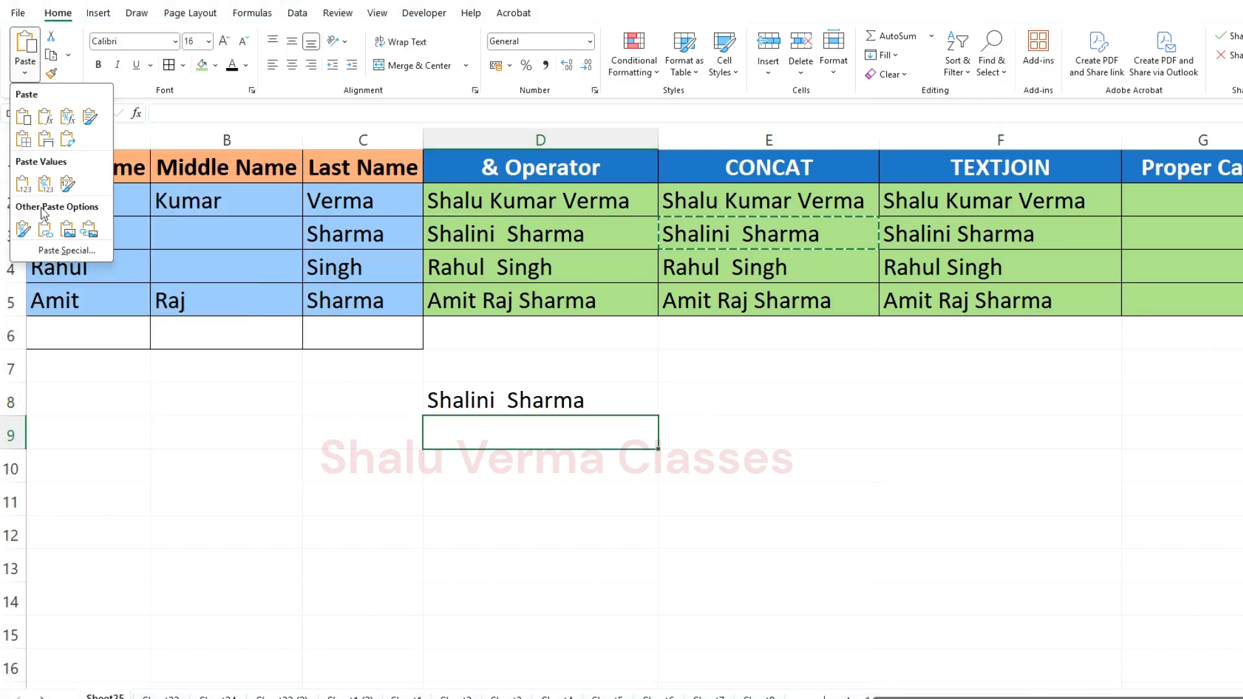
{"action": "left_click", "coordinate": [67, 250]}
Copy the TEXTJOIN result in F3 and paste it into D10 as a value only.
{"action": "left_click", "coordinate": [987, 234]}
{"action": "key", "text": "ctrl+c"}
{"action": "left_click", "coordinate": [541, 466]}
{"action": "left_click", "coordinate": [25, 72]}
{"action": "left_click", "coordinate": [67, 250]}
{"action": "left_click", "coordinate": [45, 252]}
{"action": "left_click", "coordinate": [260, 454]}
Examine the spaces between the first and last names in the pasted values in D8 and D9.
{"action": "left_click", "coordinate": [565, 426]}
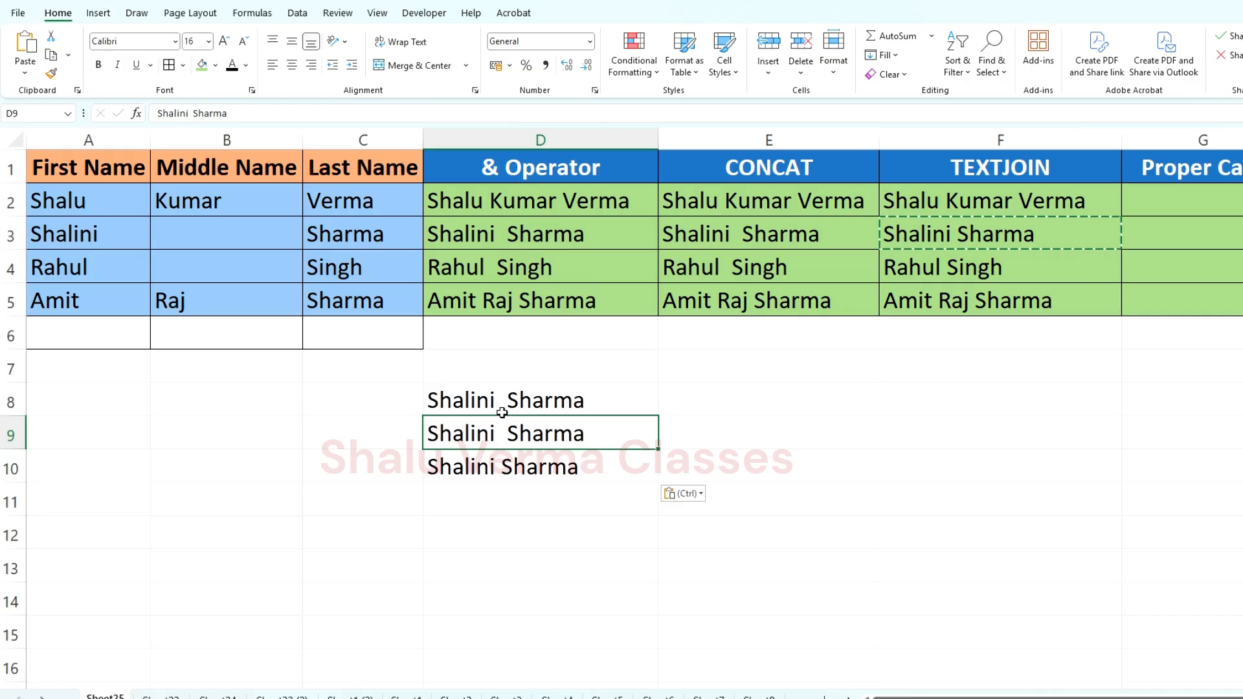
{"action": "double_click", "coordinate": [495, 401]}
{"action": "key", "text": "Return"}
{"action": "key", "text": "F2"}
{"action": "key", "text": "Left"}
{"action": "key", "text": "Left"}
{"action": "key", "text": "Left"}
{"action": "key", "text": "Left"}
{"action": "key", "text": "Left"}
{"action": "key", "text": "Left"}
{"action": "key", "text": "Return"}
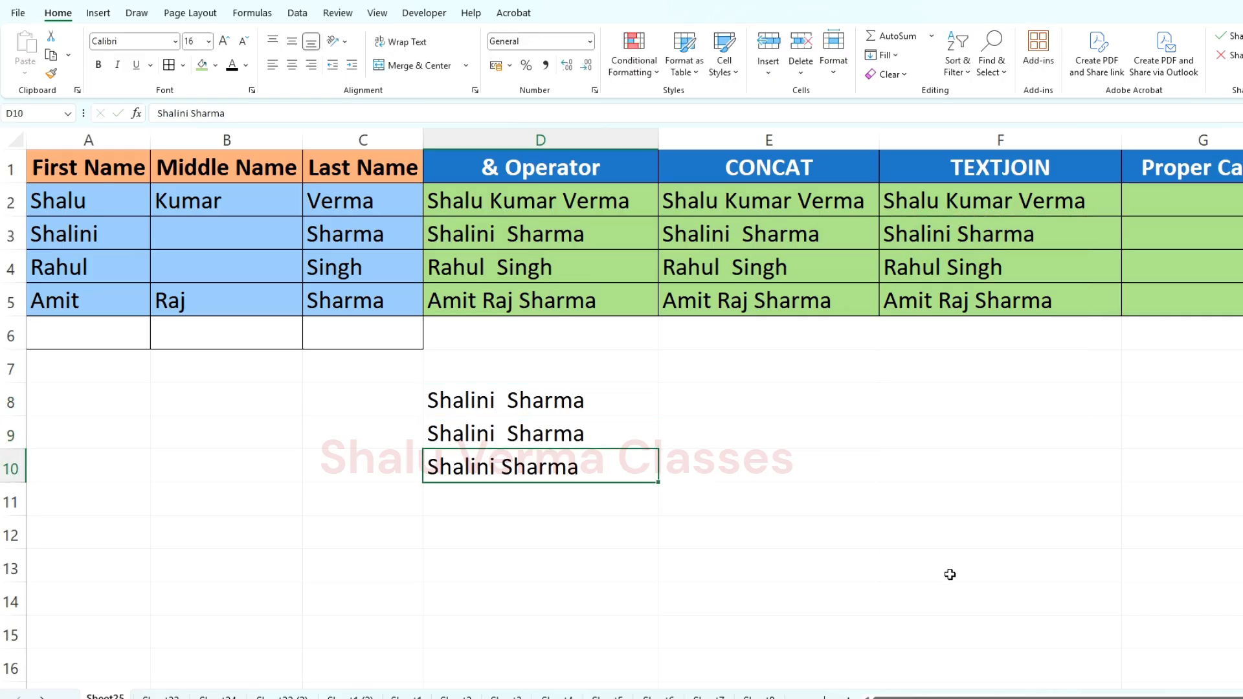